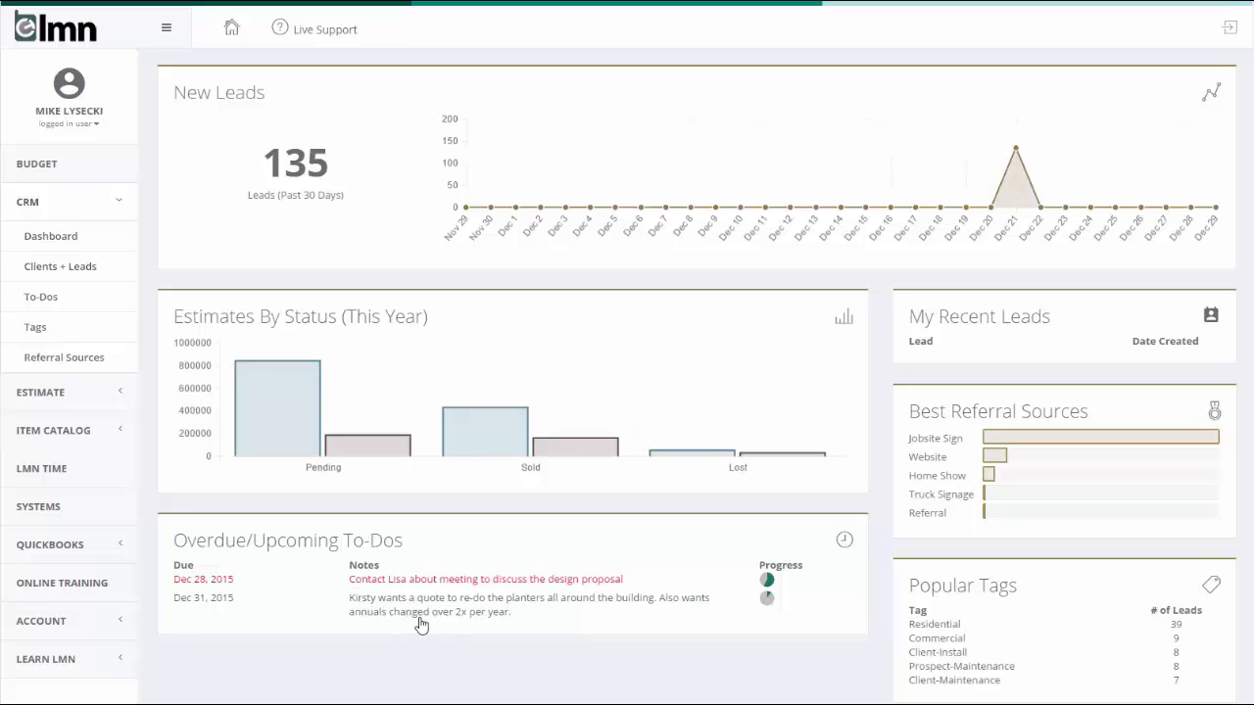
View the overdue design proposal to-do without changing it, and look over the CRM dashboard's referral sources and popular tags
click(434, 583)
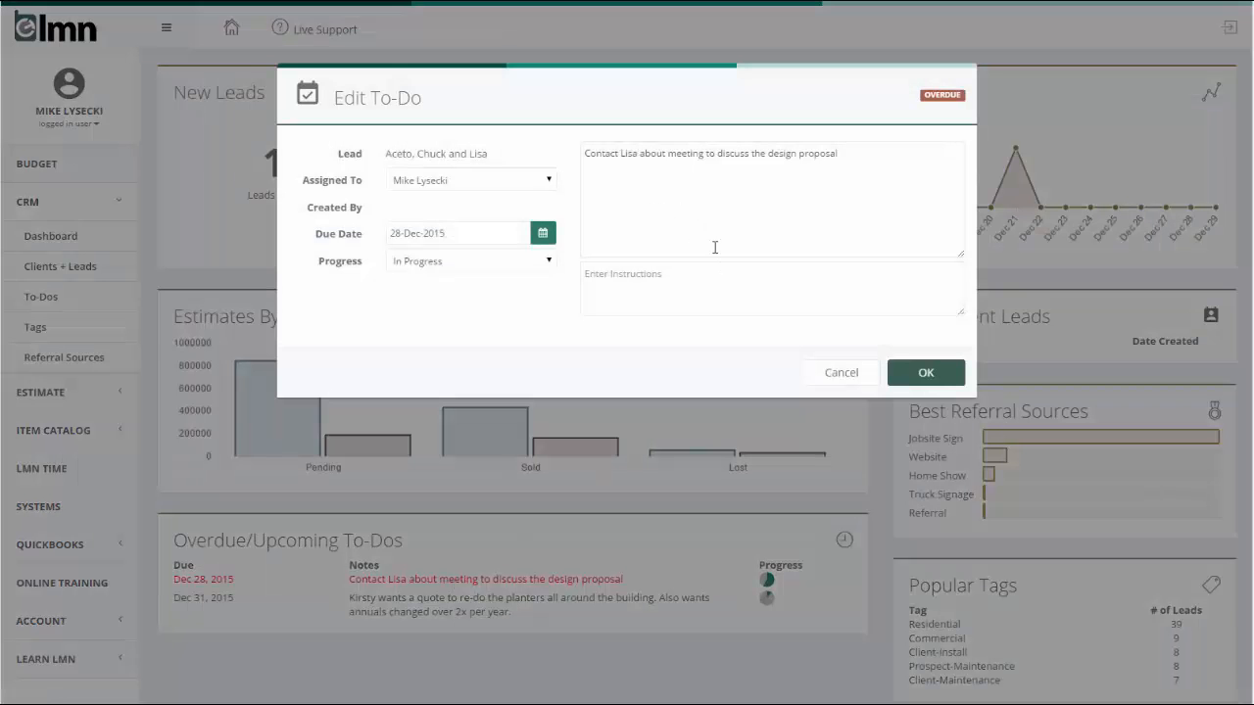
click(865, 380)
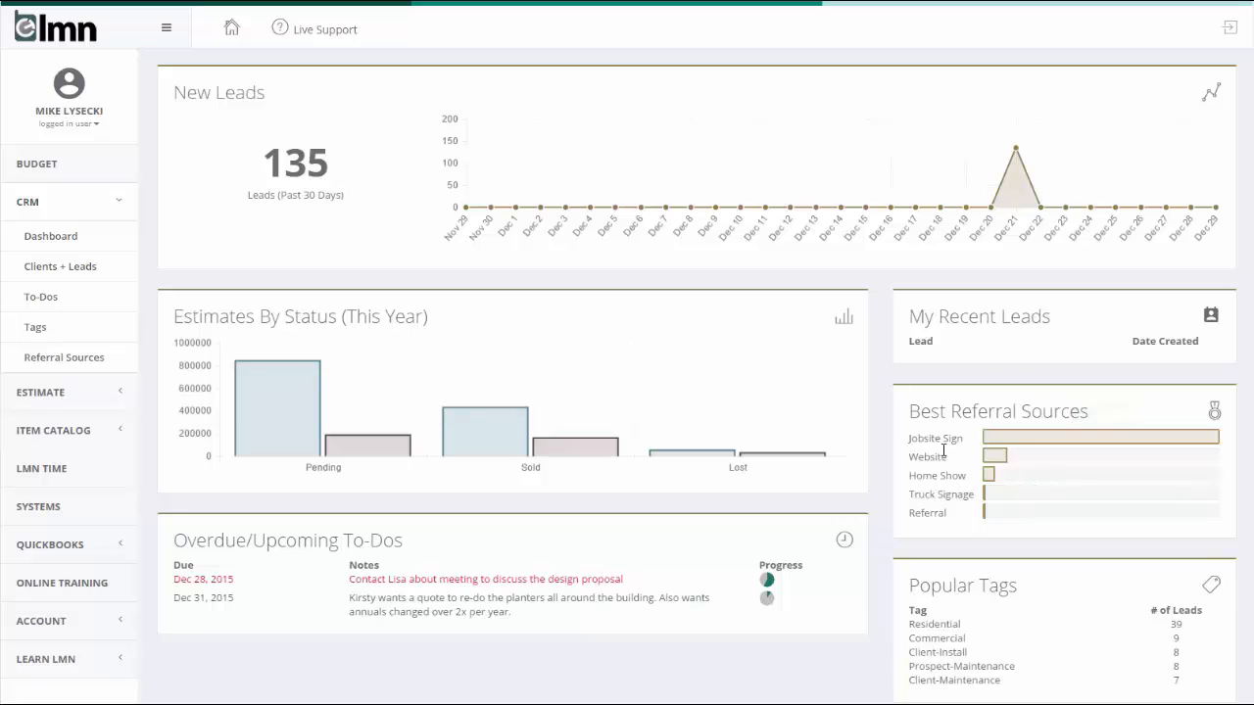
scroll(970, 480, down, 1)
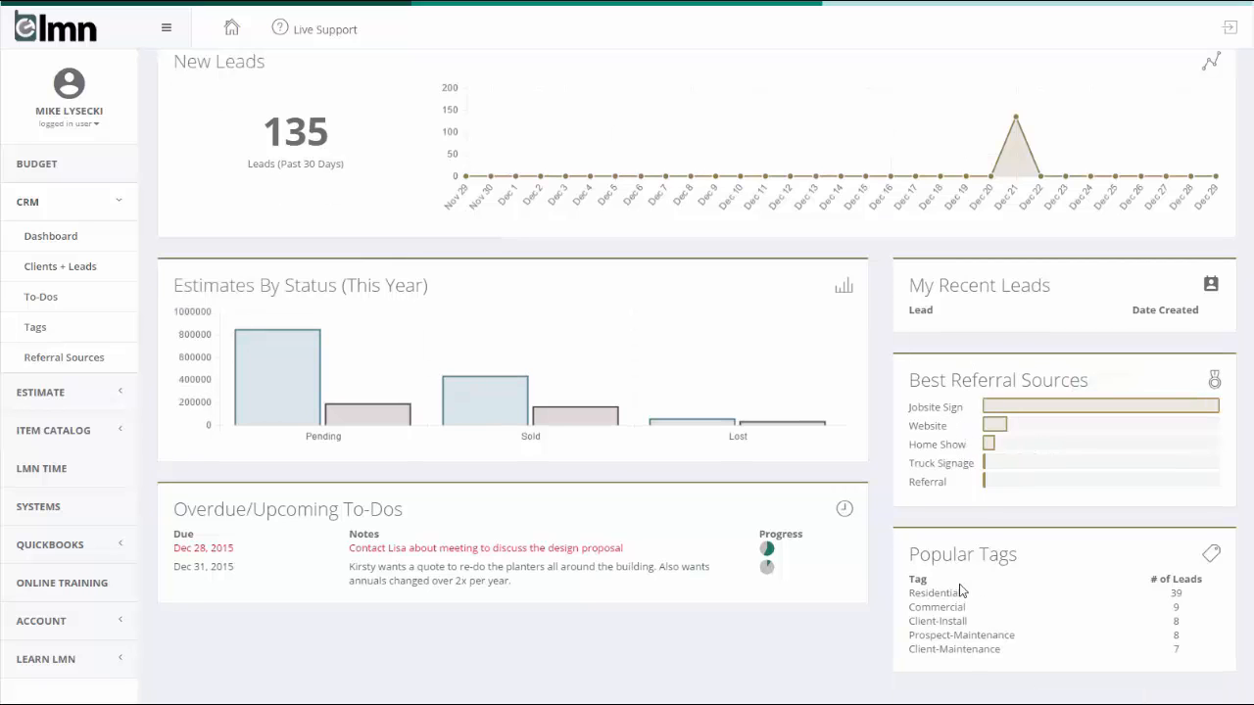
scroll(962, 589, up, 1)
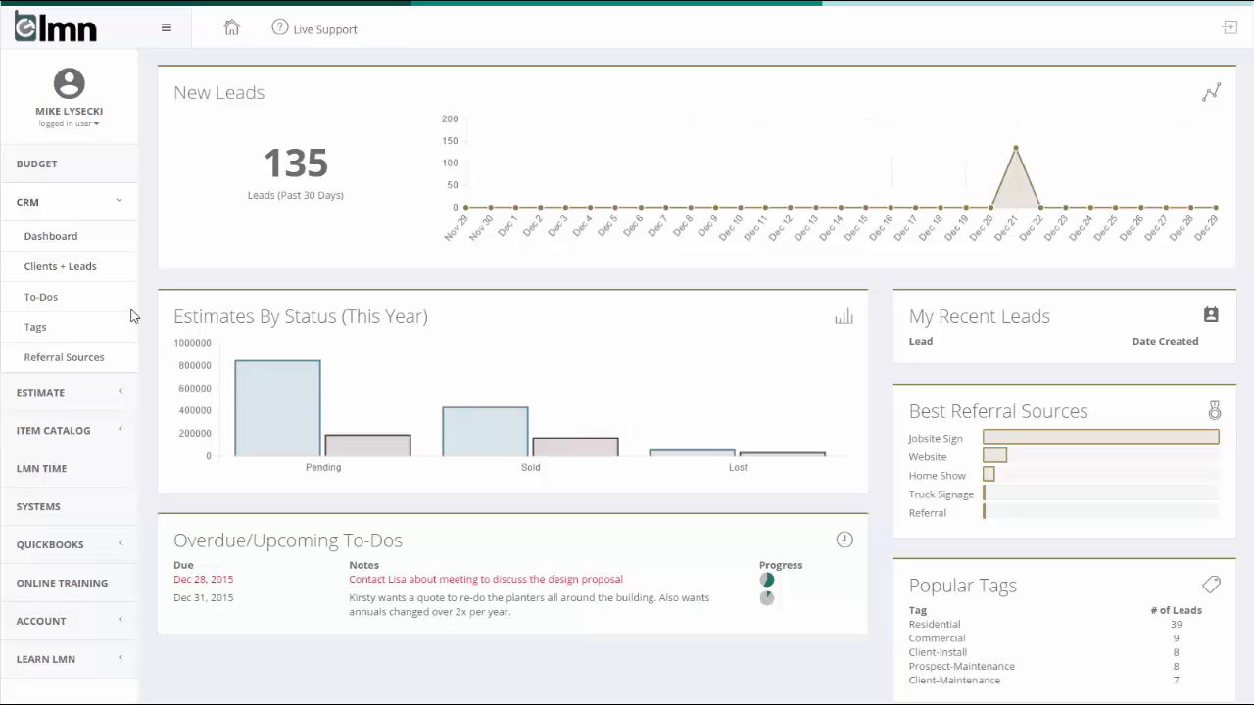
Open the Unionville lead from Clients + Leads, keeping its type as Lead and its current assignee
click(68, 268)
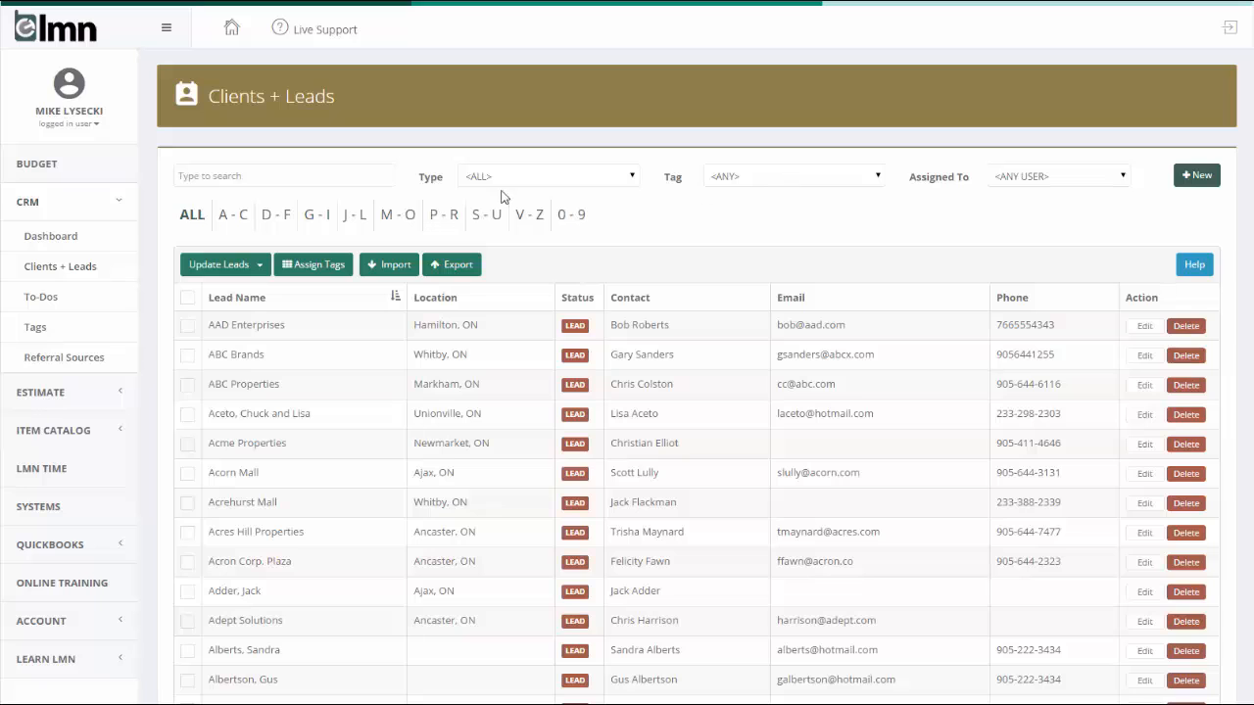
click(282, 419)
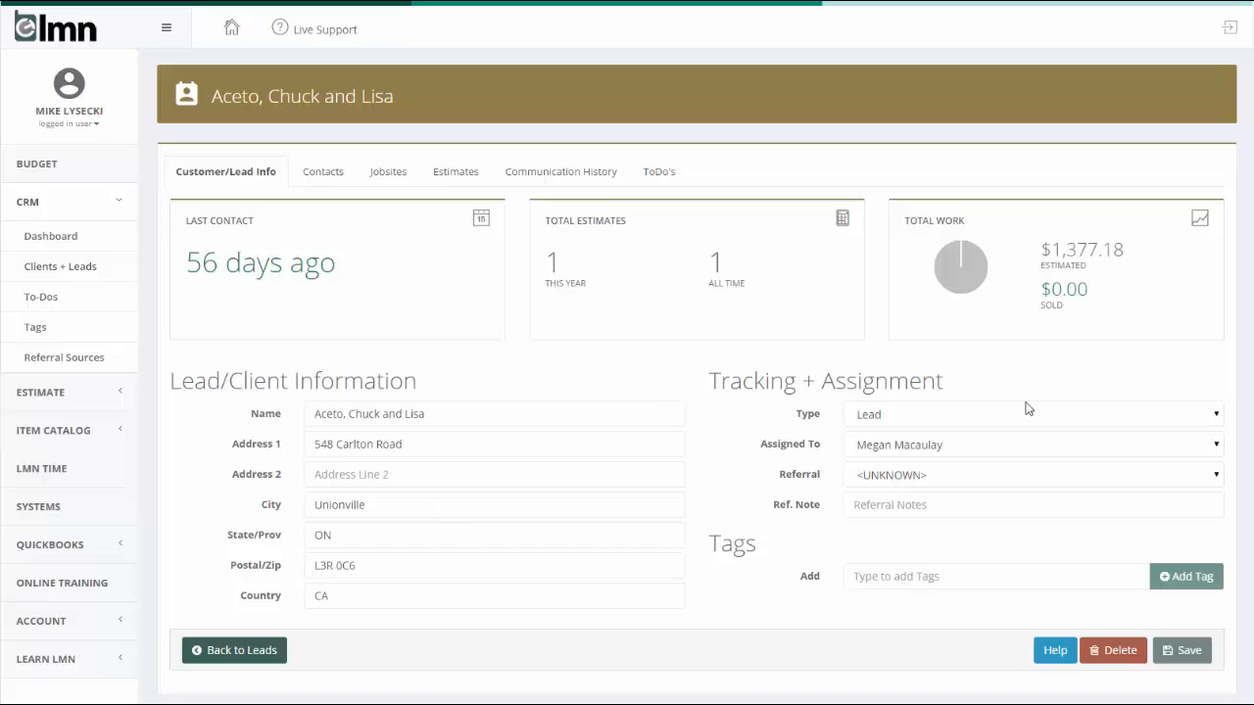
click(987, 414)
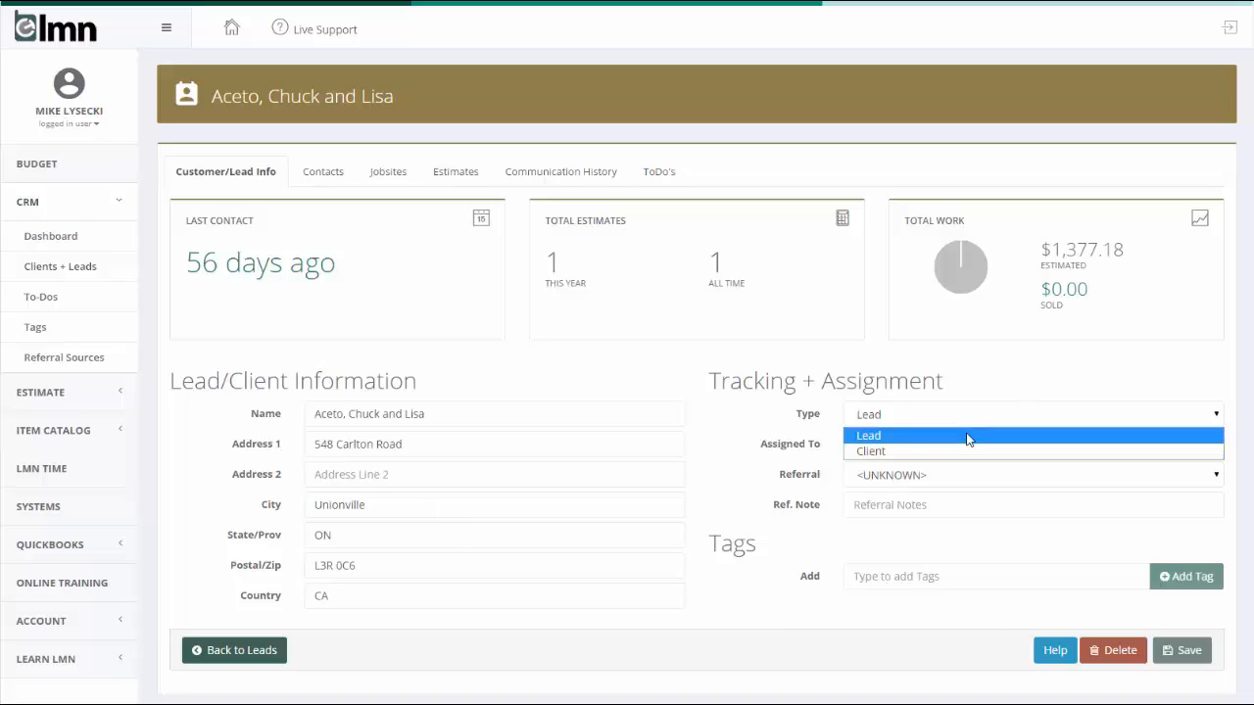
click(971, 436)
click(981, 449)
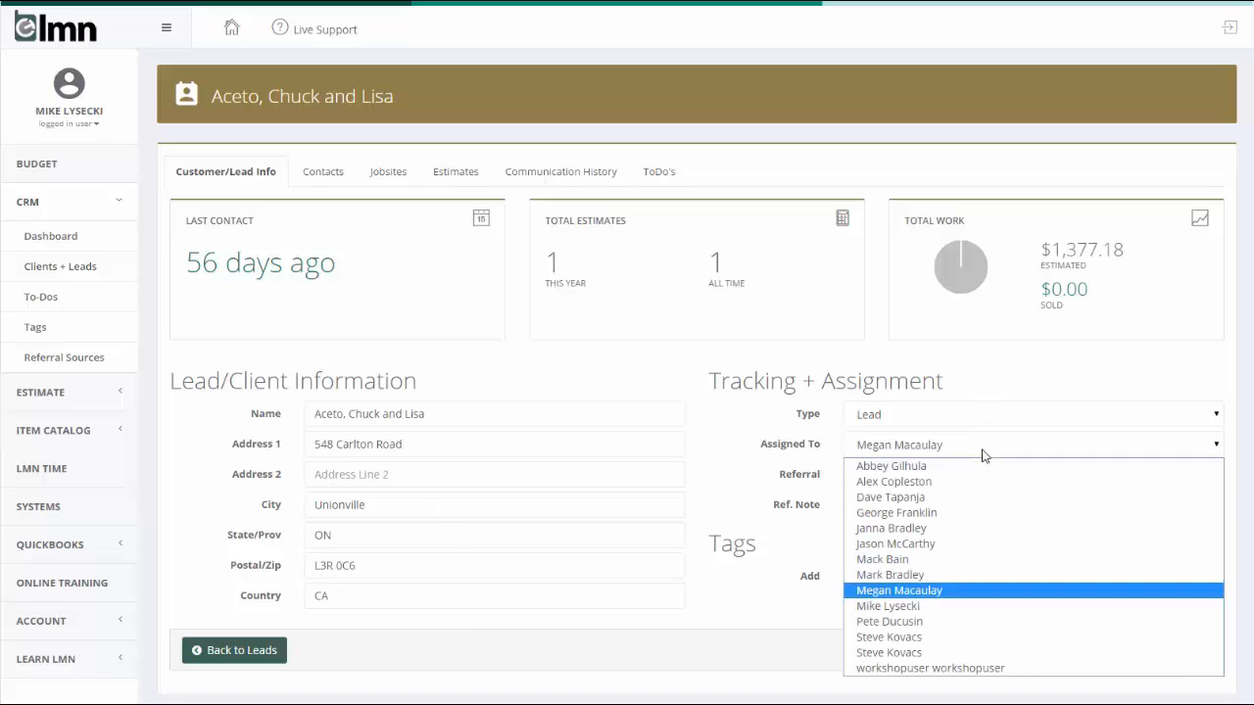
click(956, 592)
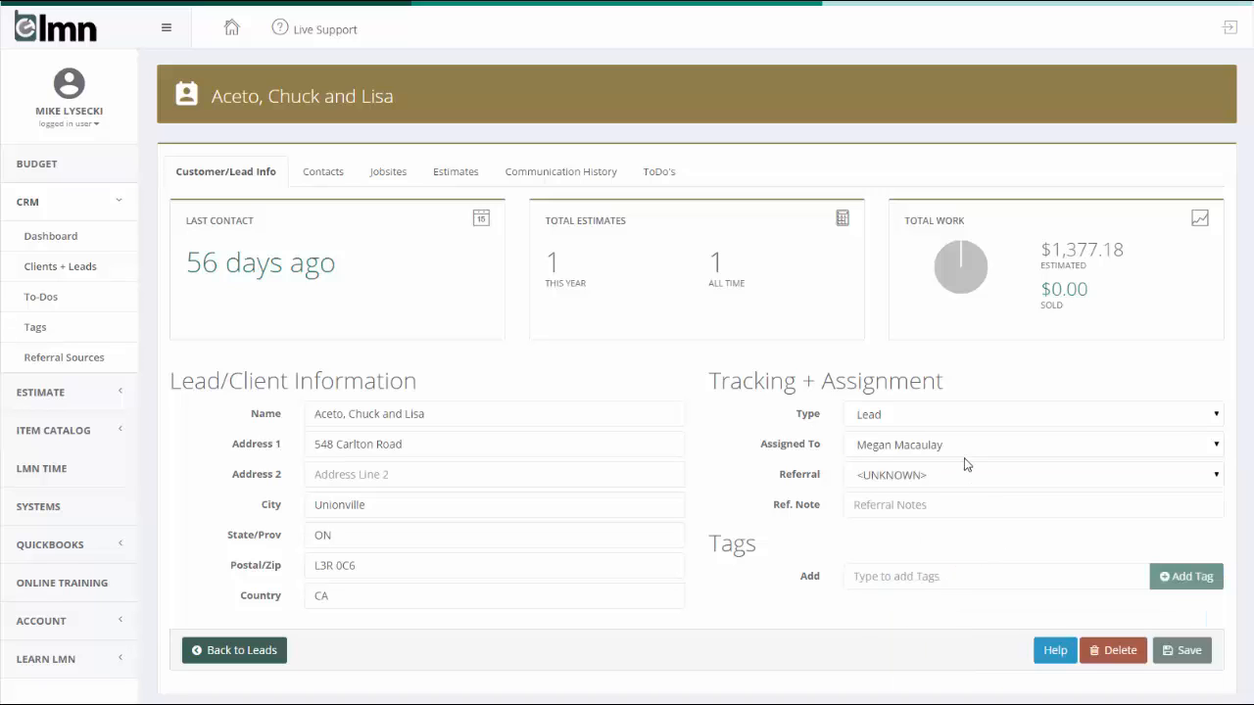
Set the lead's referral source to Website with the referral note "Google Ad"
click(983, 477)
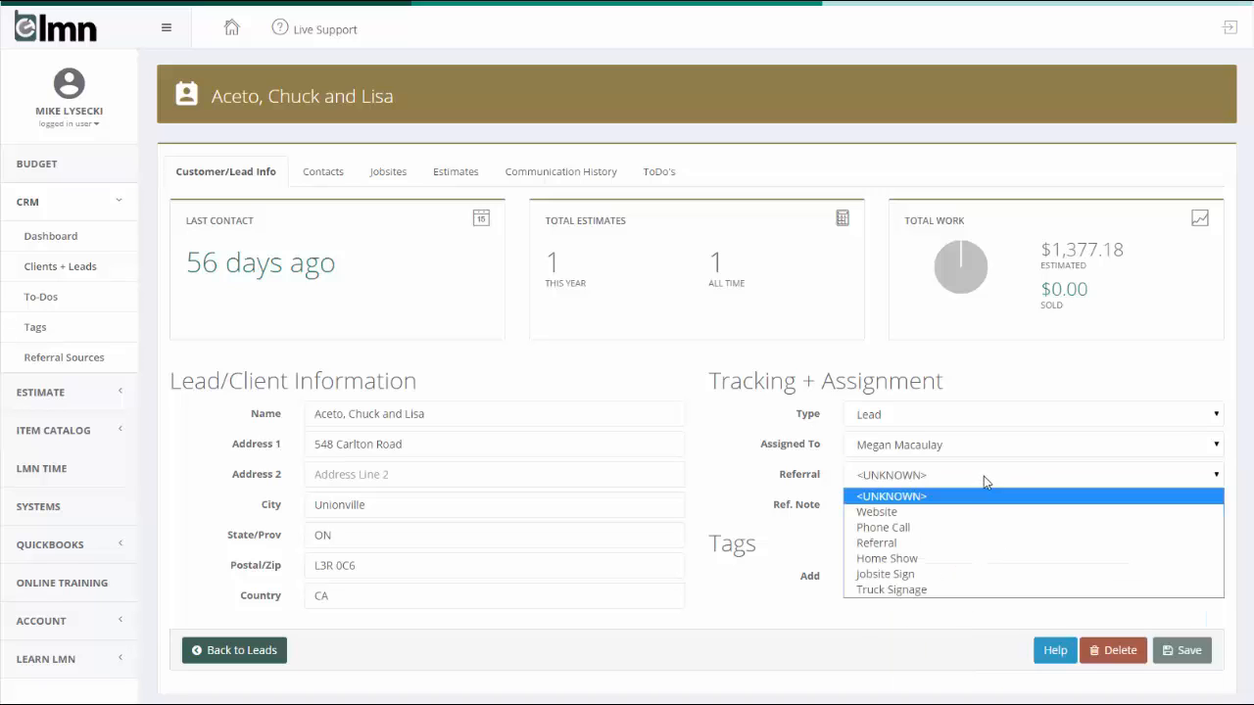
click(930, 511)
text(Google Ad)
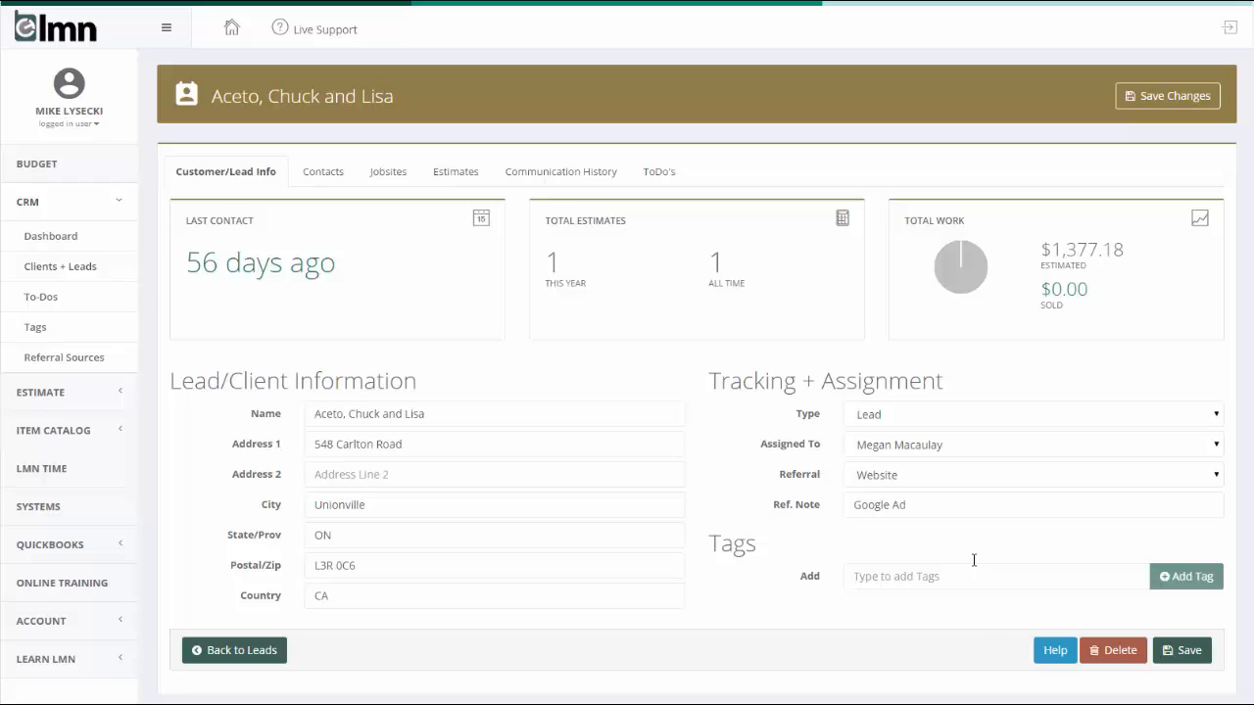
Add the Prospect-Maintenance tag to the lead and save the changes
click(974, 566)
text(pro)
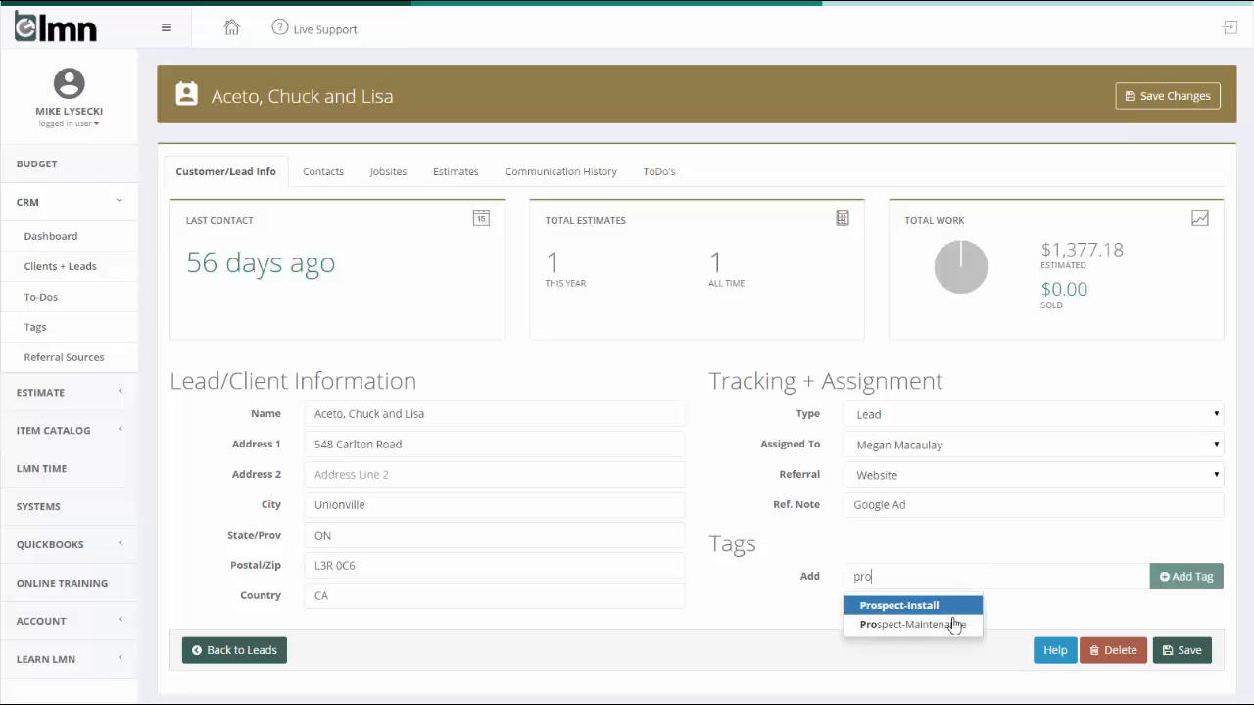
click(947, 625)
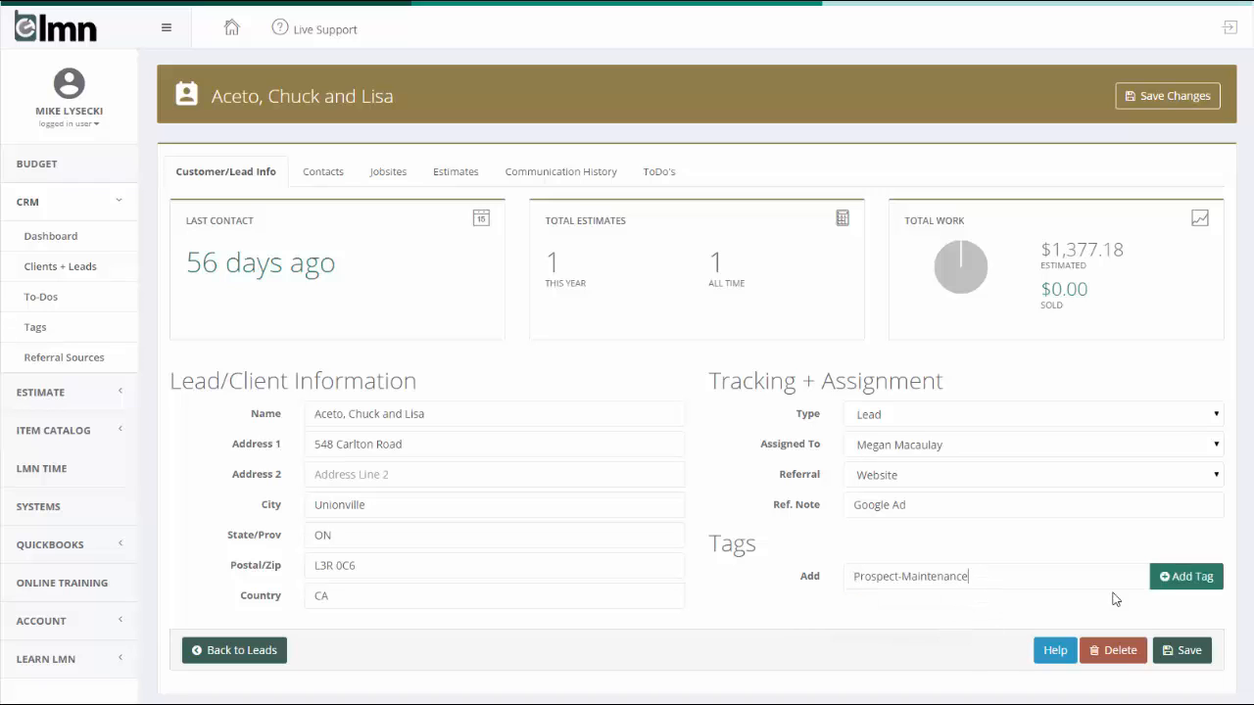
click(1181, 576)
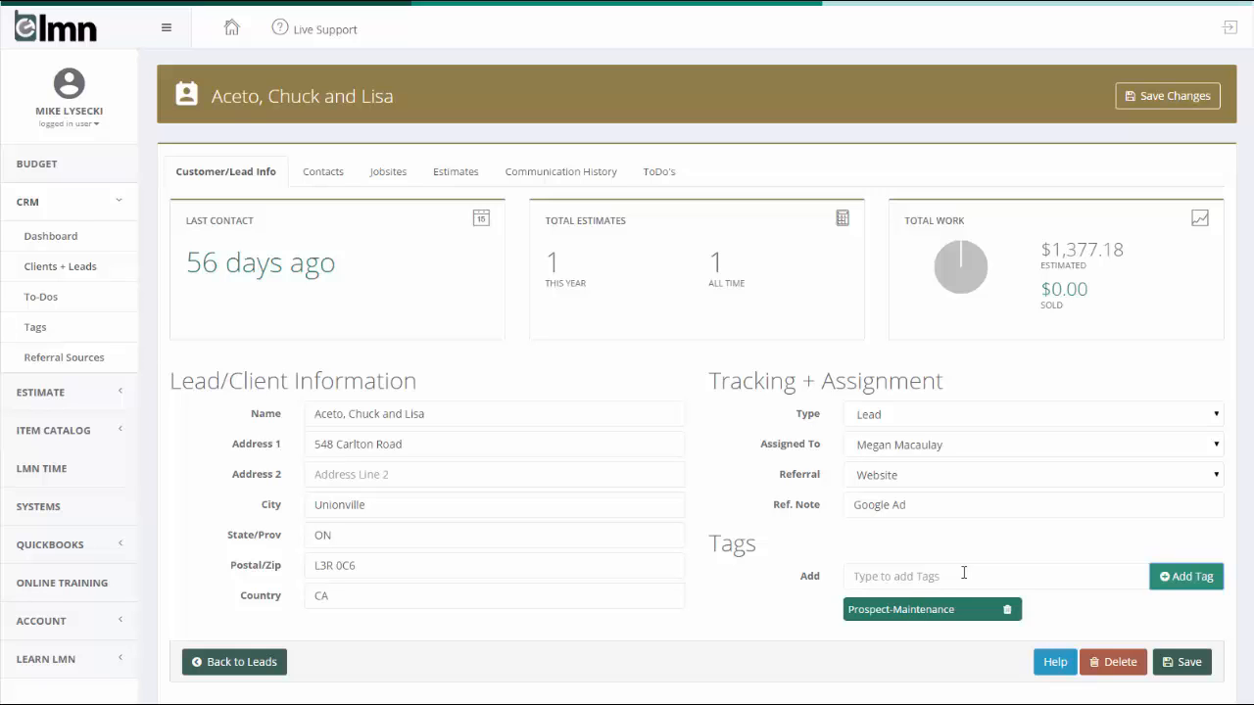
click(1141, 97)
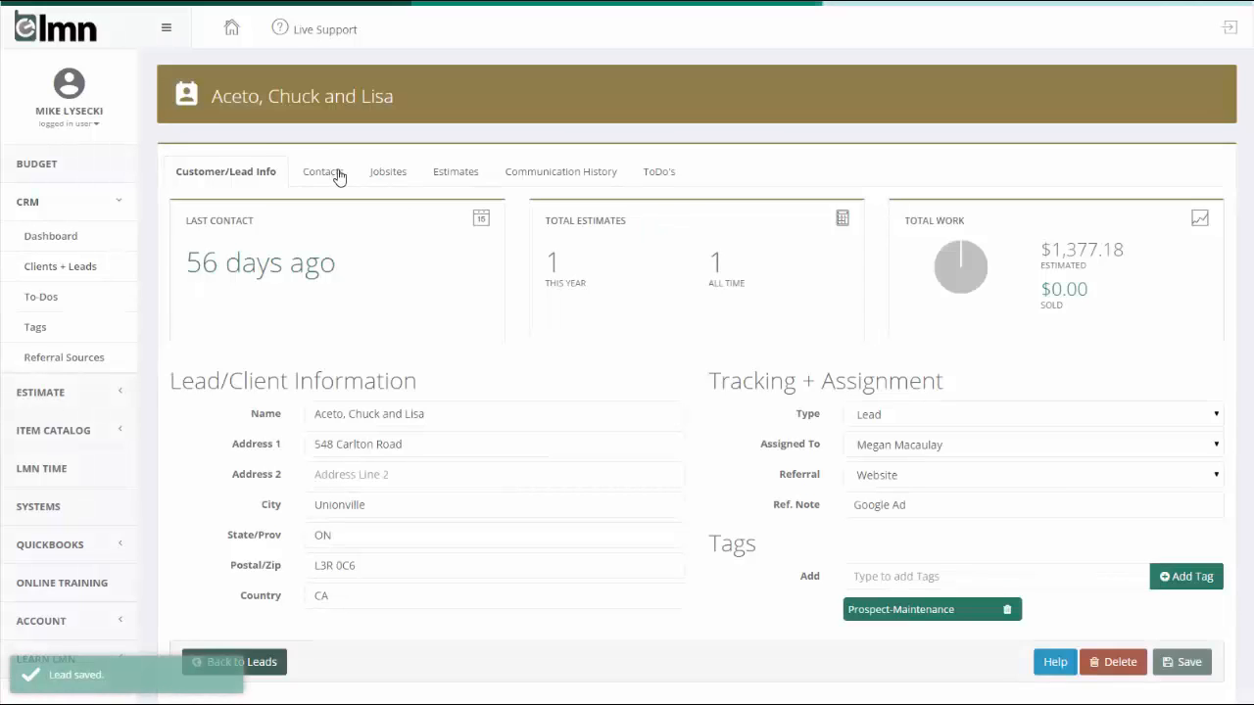
Review the details of both contacts on the lead, including the primary contact
click(338, 176)
click(389, 279)
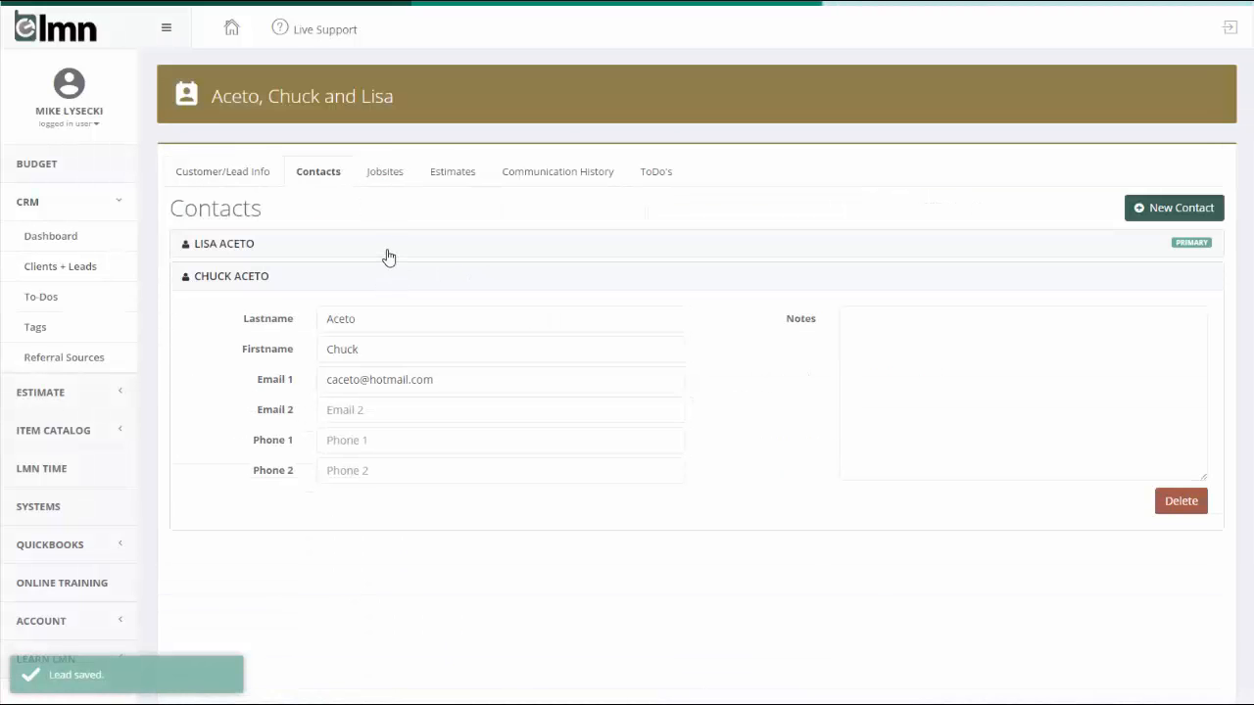
click(389, 253)
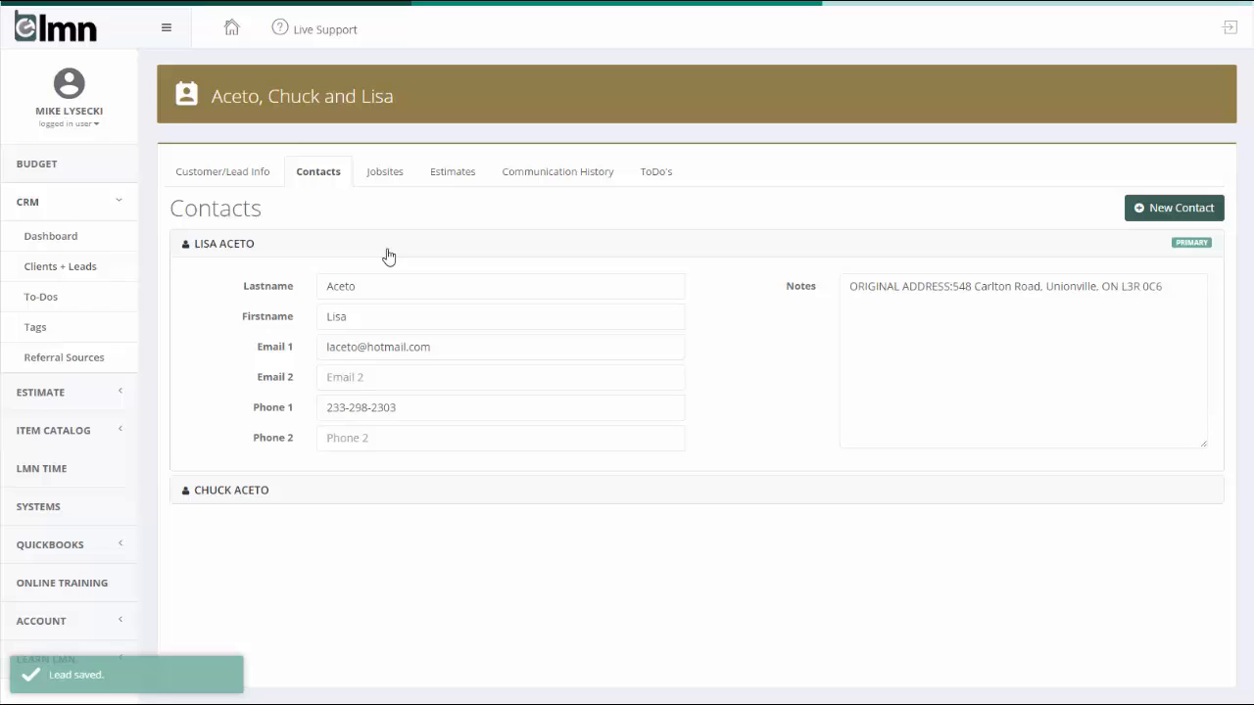
click(392, 492)
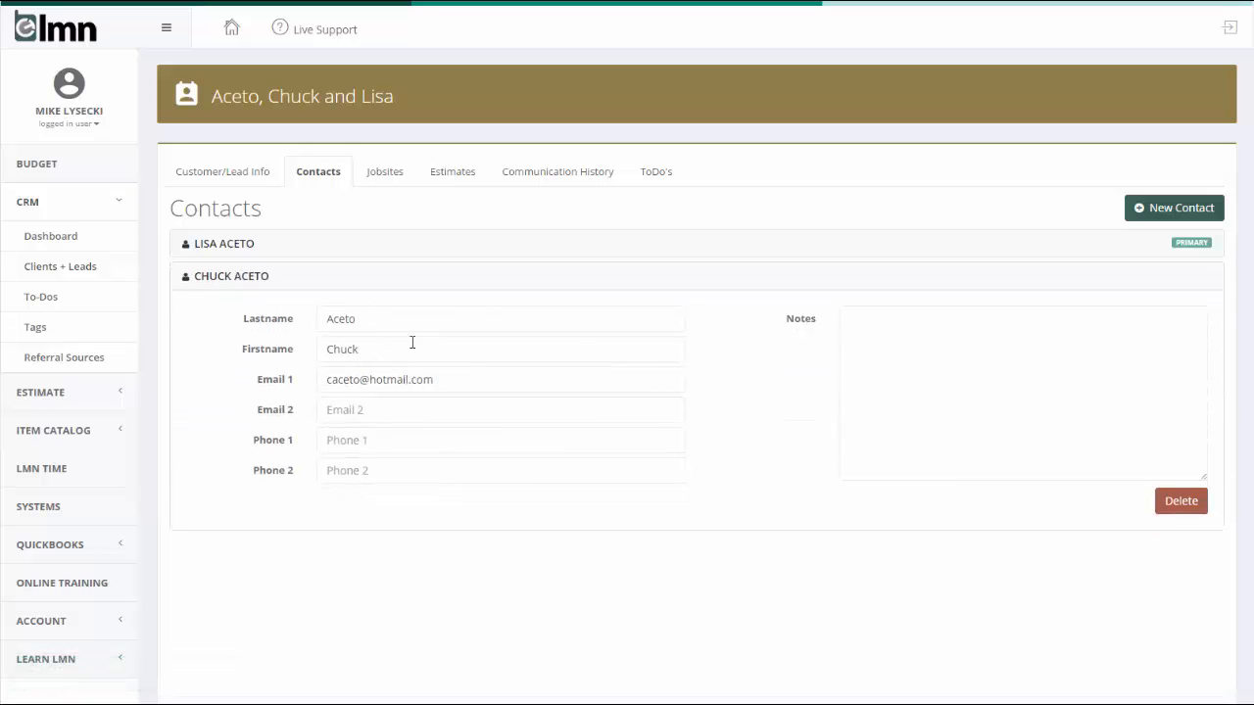
Review the lead's jobsite name and address, and its list of estimates
click(391, 176)
click(337, 247)
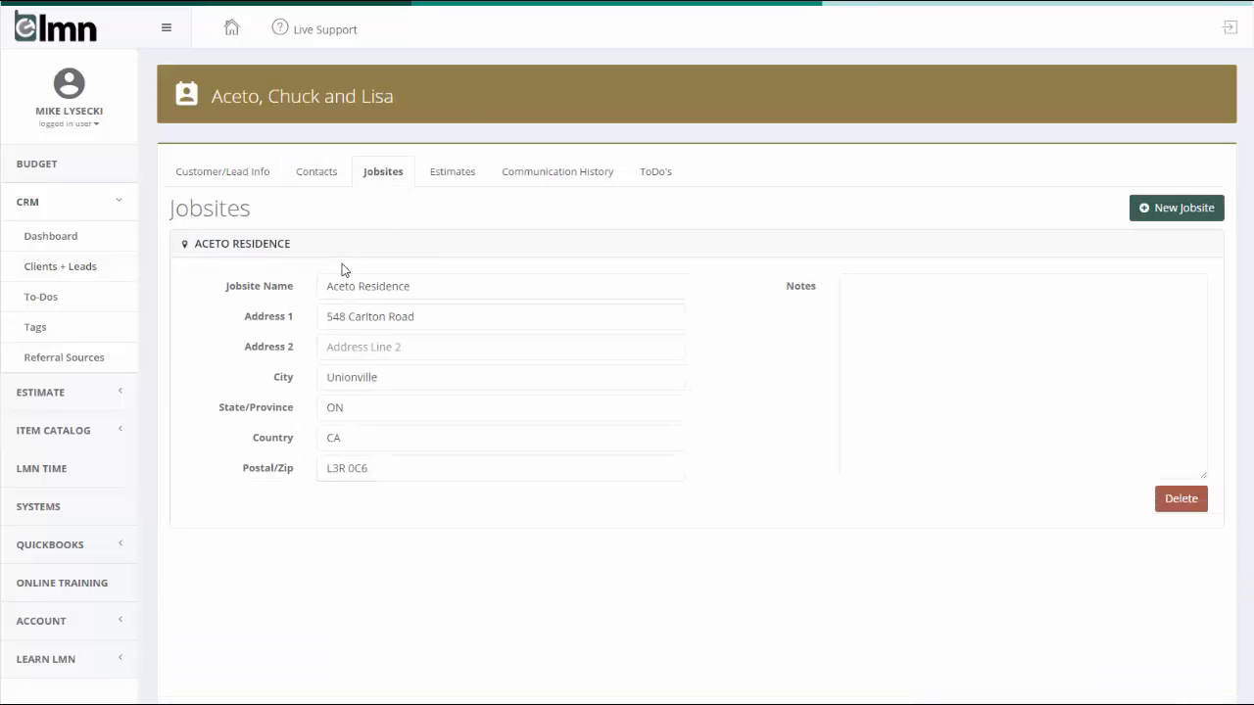
drag(452, 287, 222, 268)
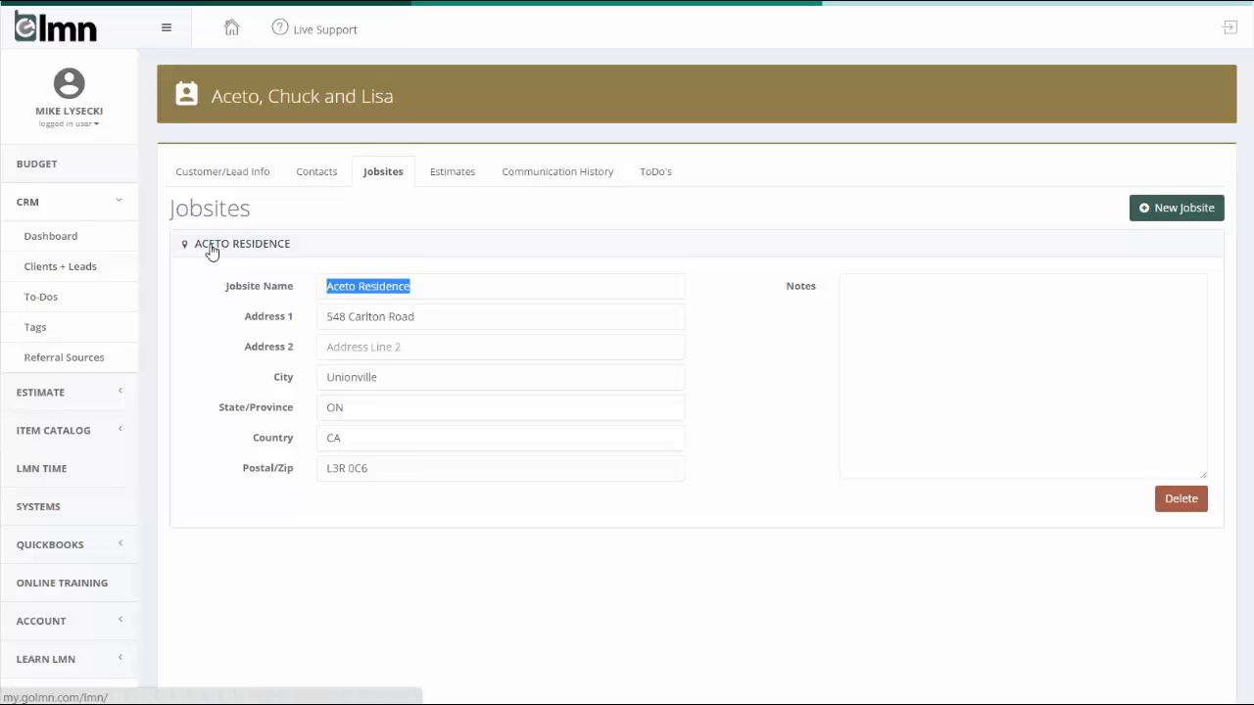
click(455, 174)
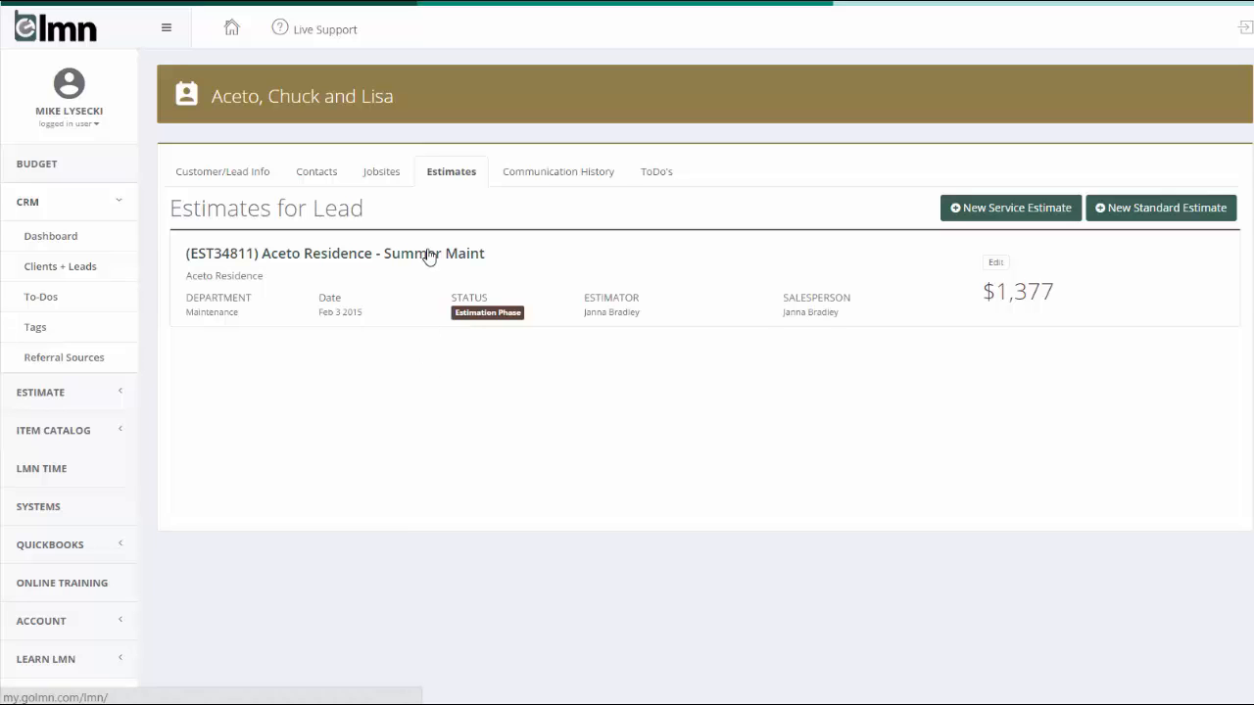
Review the lead's communication history, trying a new communication note without keeping it and reading the November 2 email
click(576, 174)
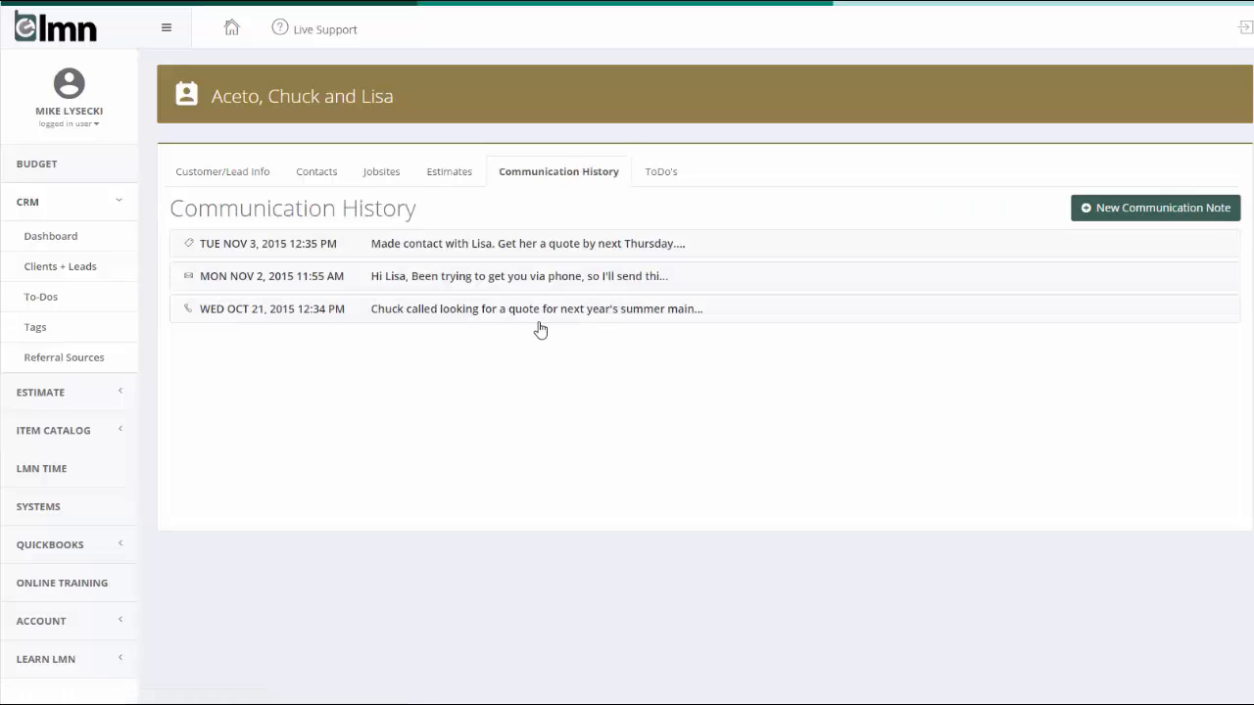
click(1140, 206)
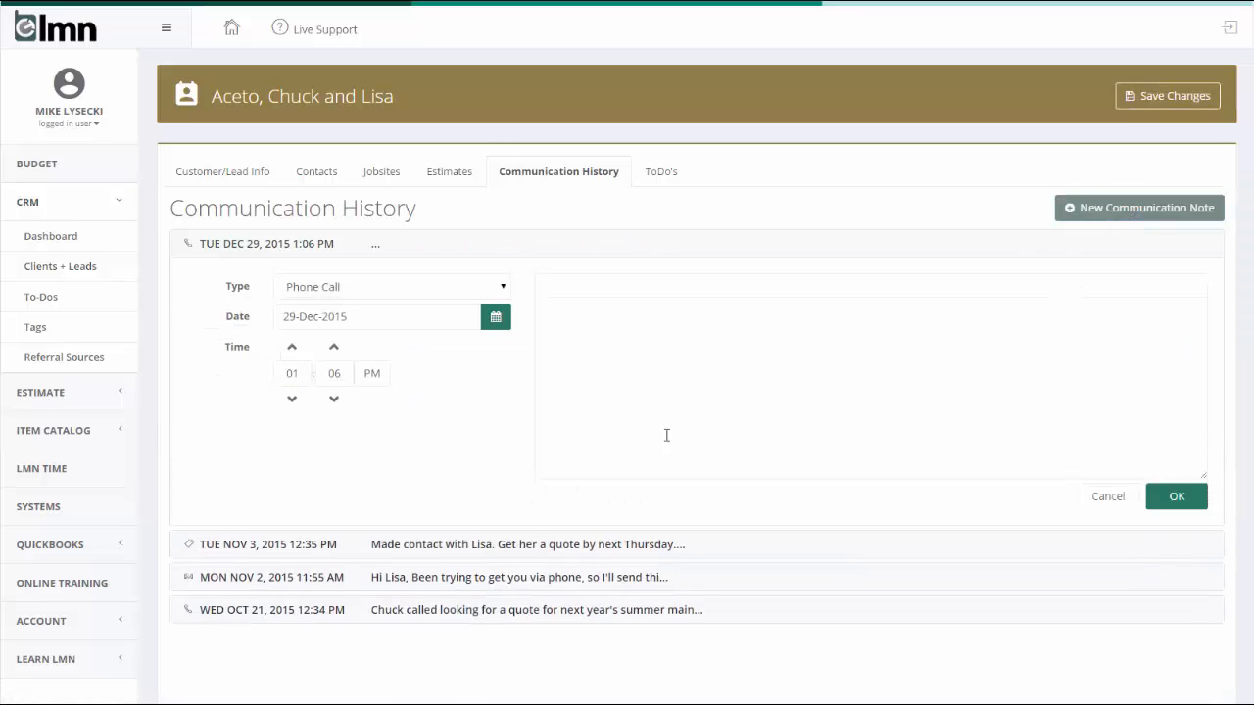
click(1102, 496)
click(592, 283)
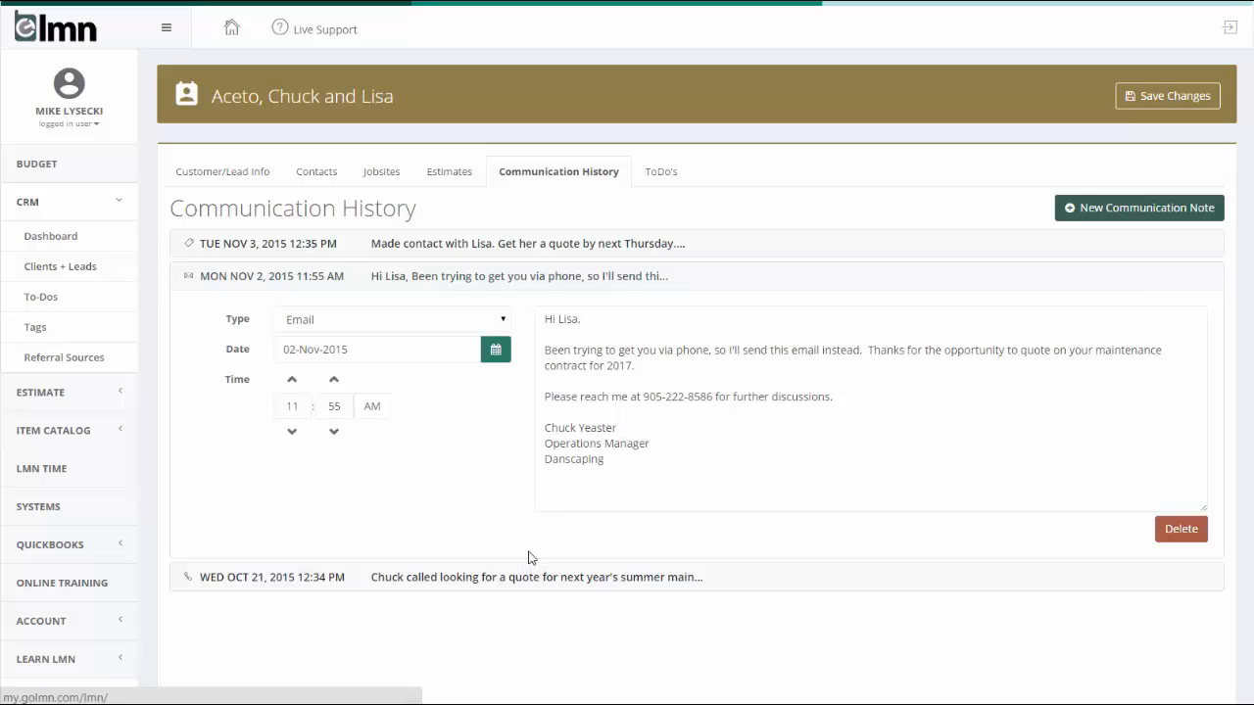
Review the lead's to-dos, mark the December 28 design proposal item as Complete, and save the lead
click(660, 175)
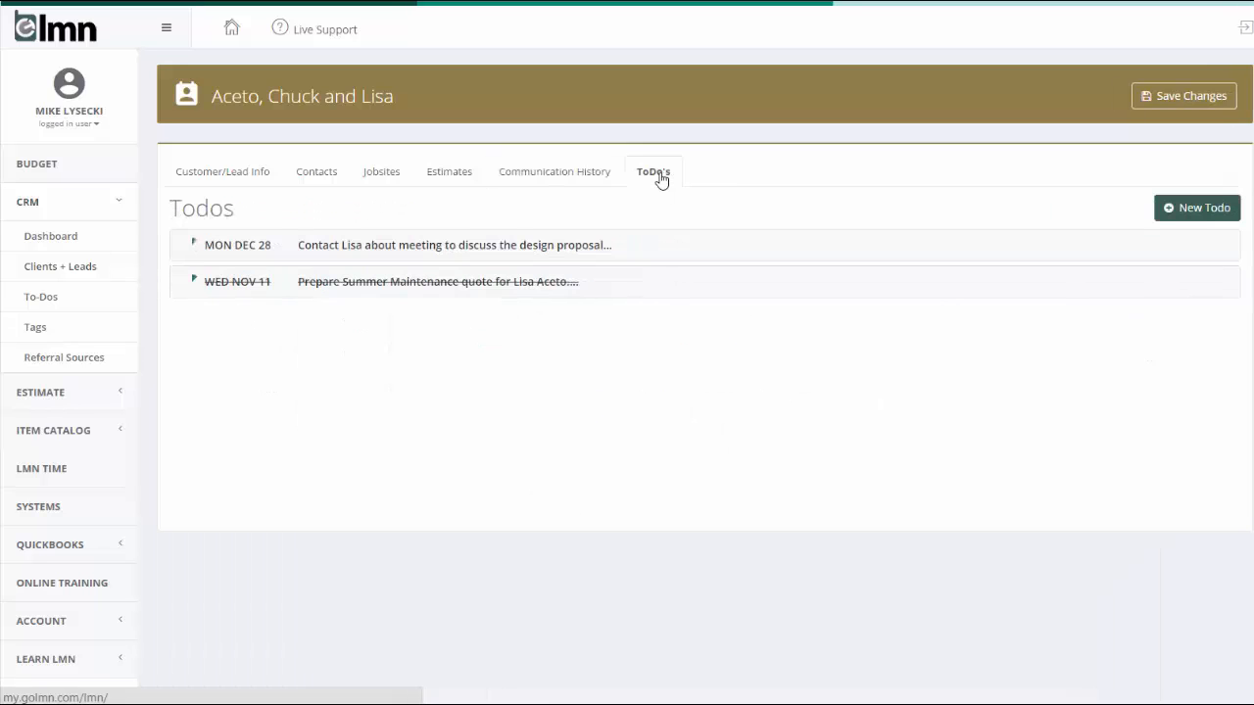
click(515, 286)
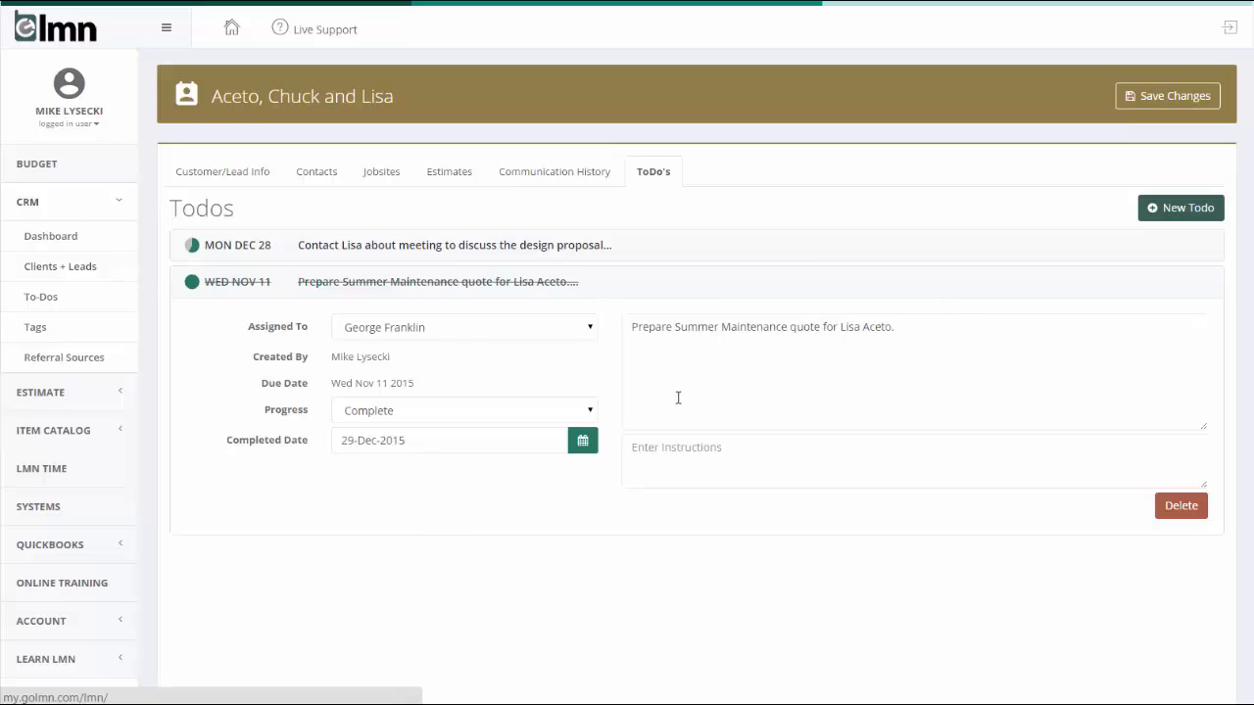
click(272, 251)
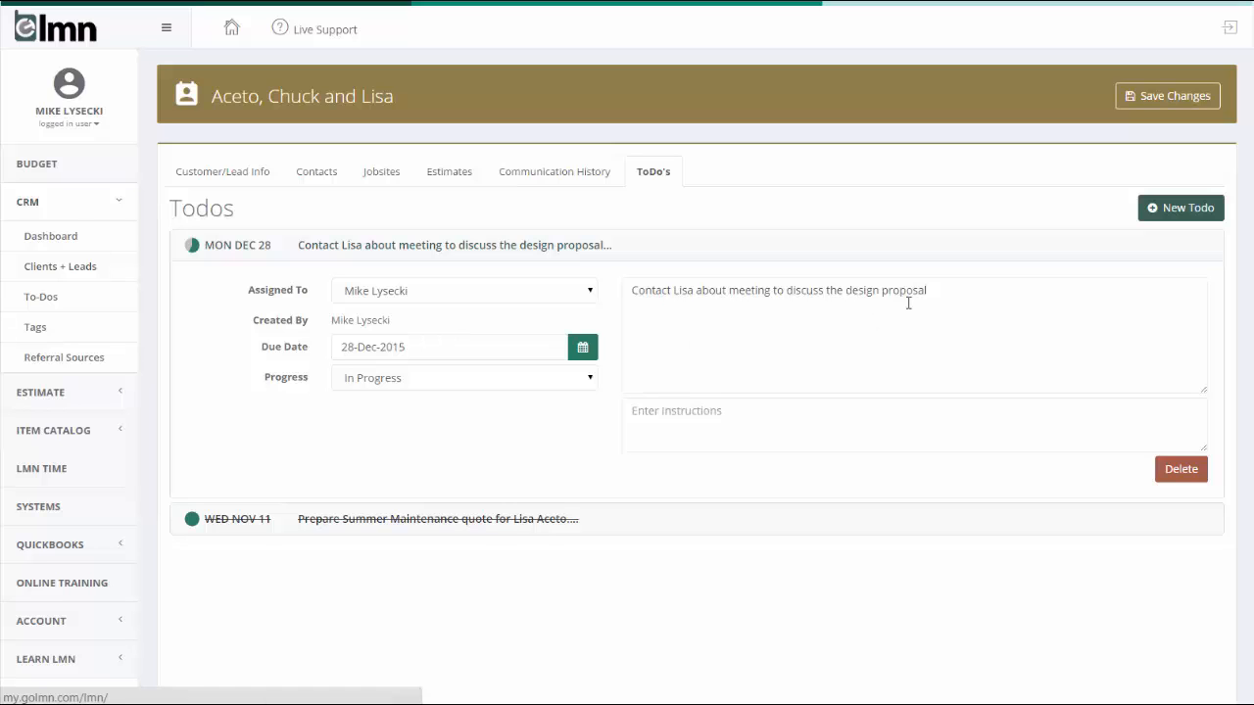
drag(924, 291, 651, 291)
click(762, 357)
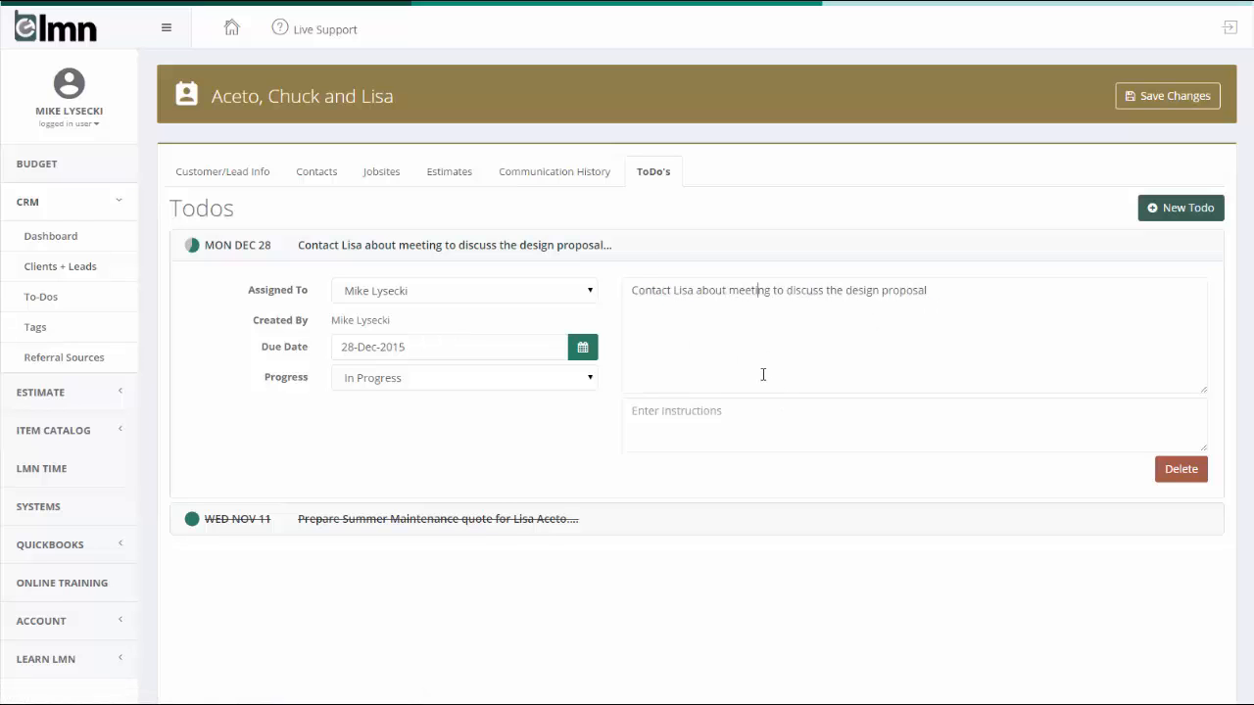
click(461, 384)
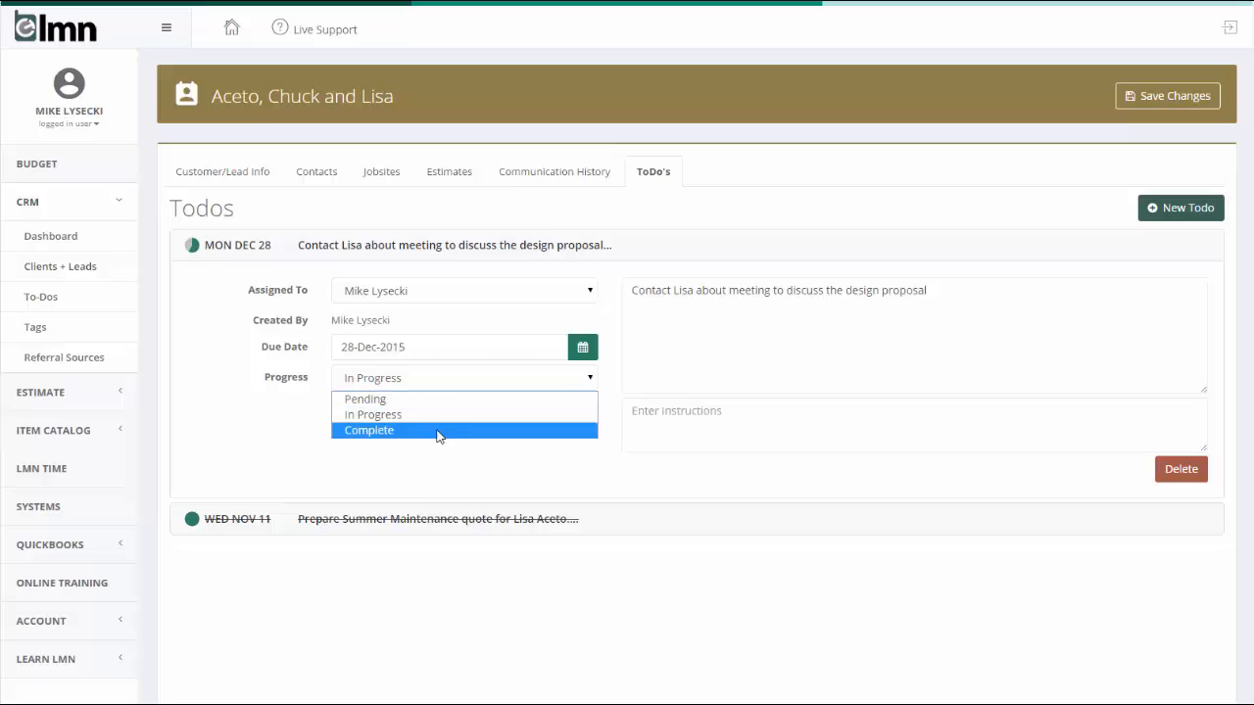
click(441, 431)
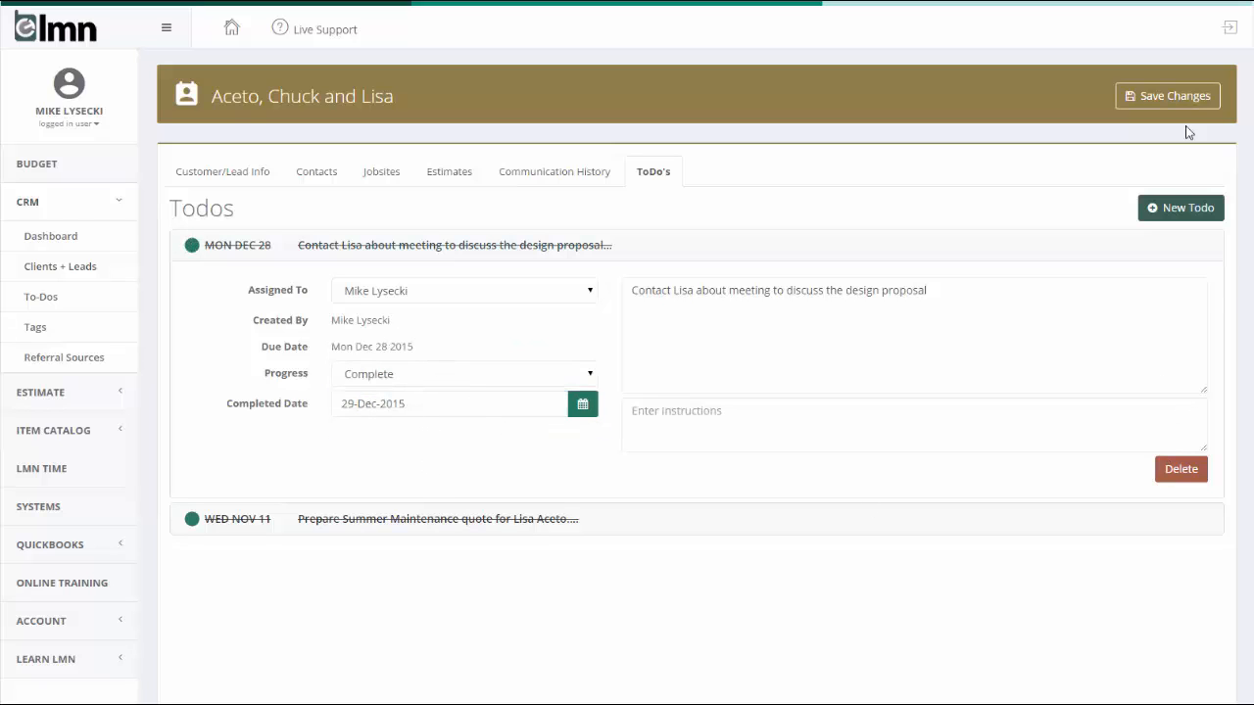
click(1173, 100)
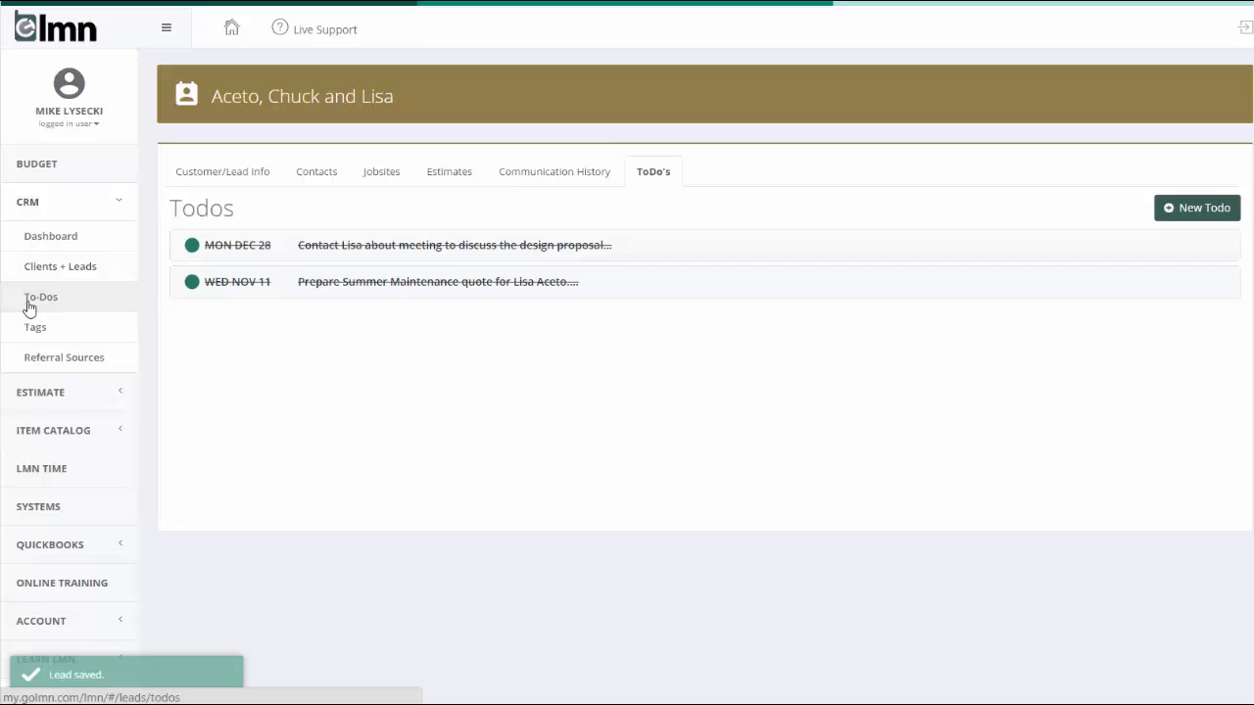
Look through the CRM's overall to-do list with its view filter options, the tags list and the referral sources
click(40, 296)
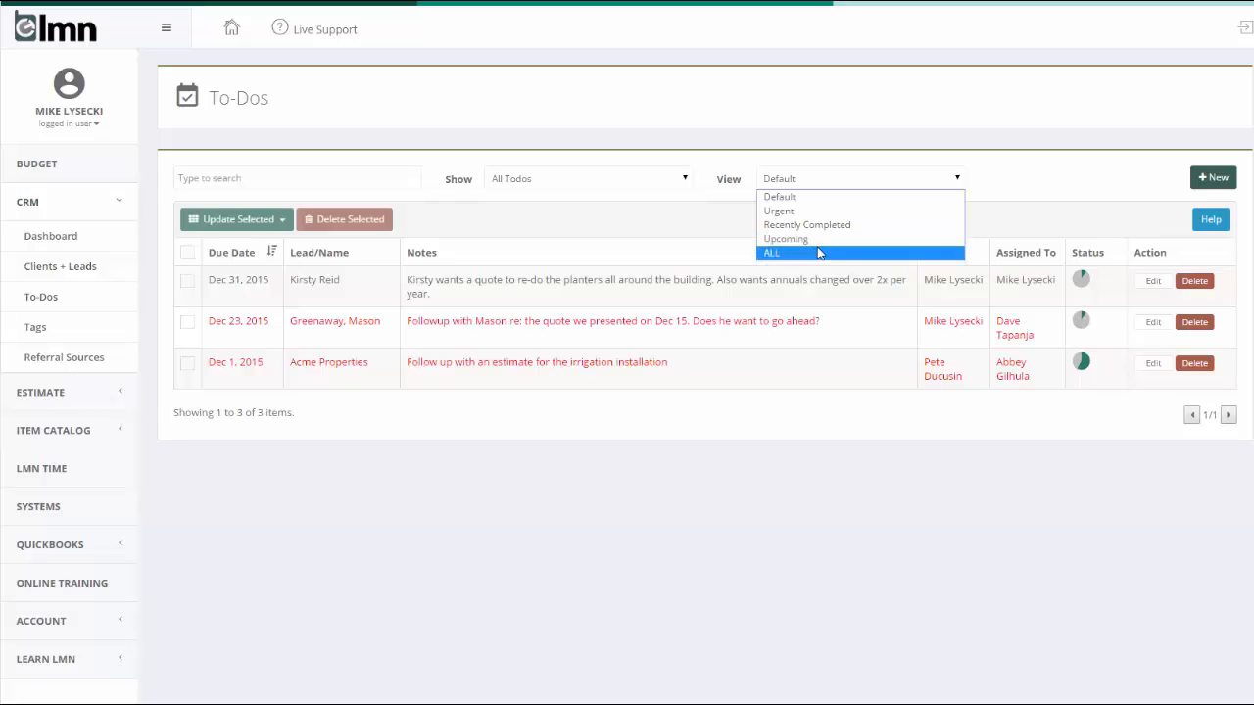
click(34, 328)
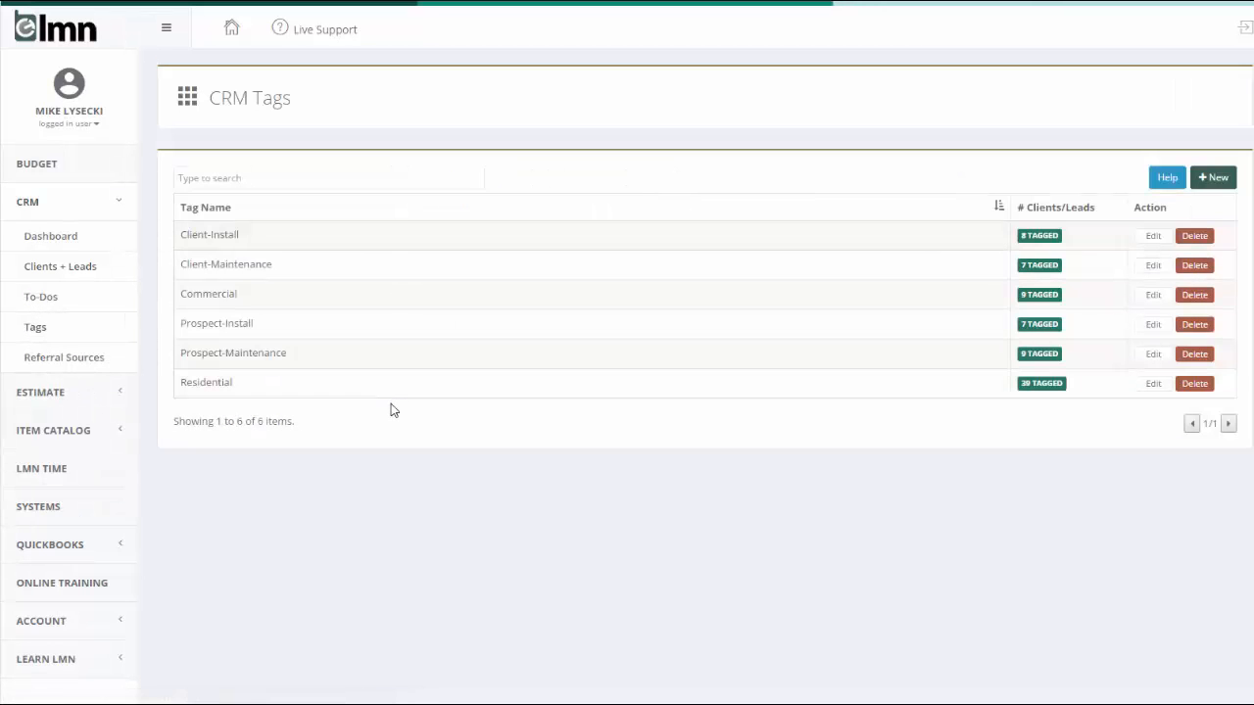
click(64, 357)
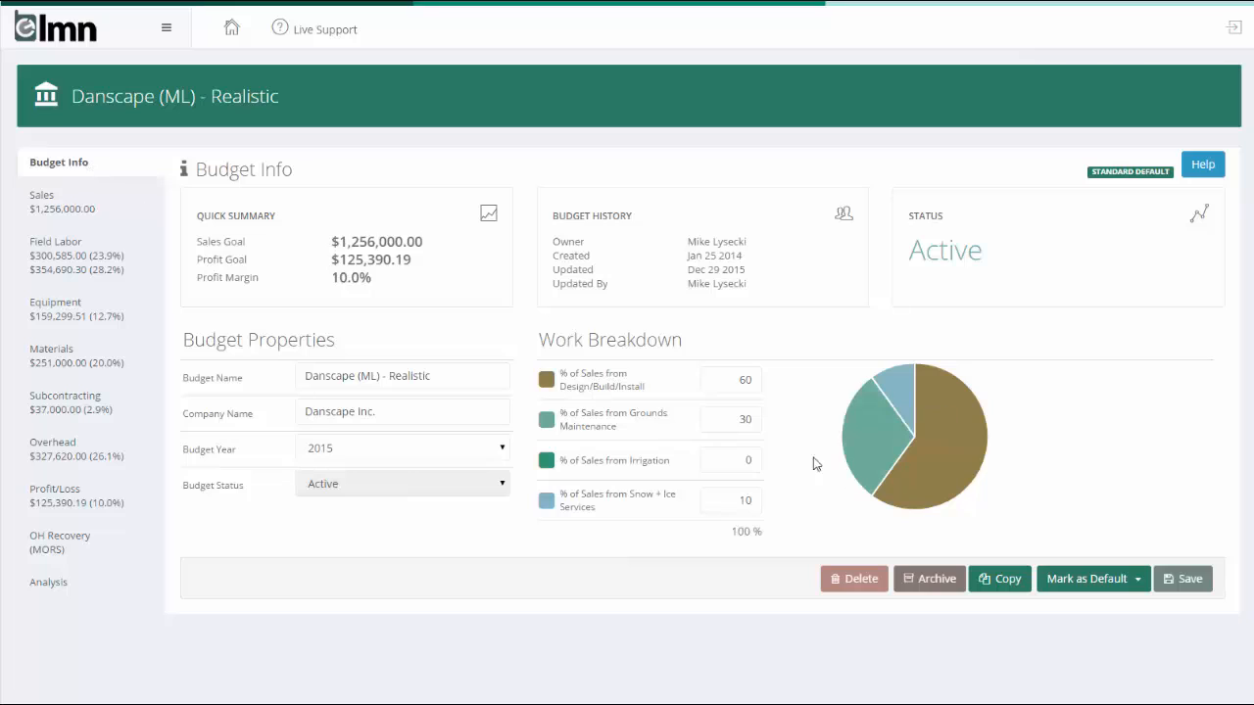
Examine the budget's work breakdown percentages for design/build, grounds maintenance and snow, and its sales forecast by division
drag(737, 380, 770, 379)
drag(731, 419, 762, 418)
drag(727, 500, 771, 500)
click(44, 207)
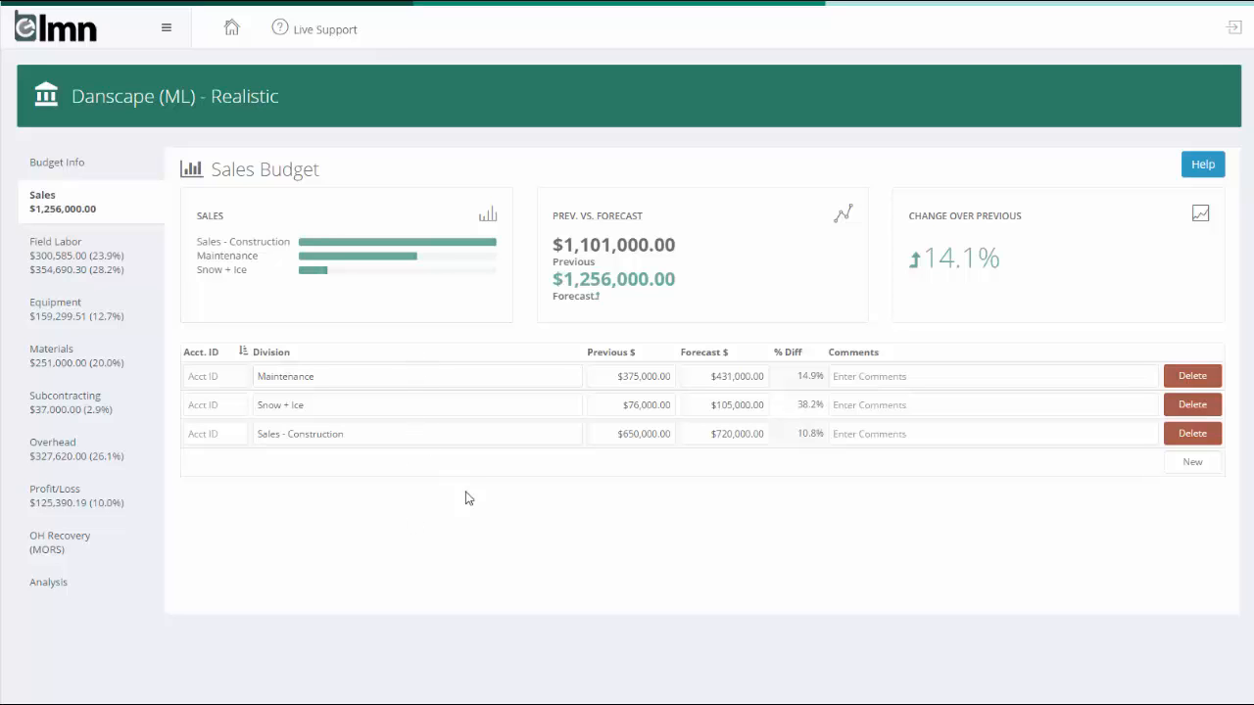
Examine the field labor budget's labor burden and the staff count, yearly hours and overtime hours of the hourly construction staff
click(86, 269)
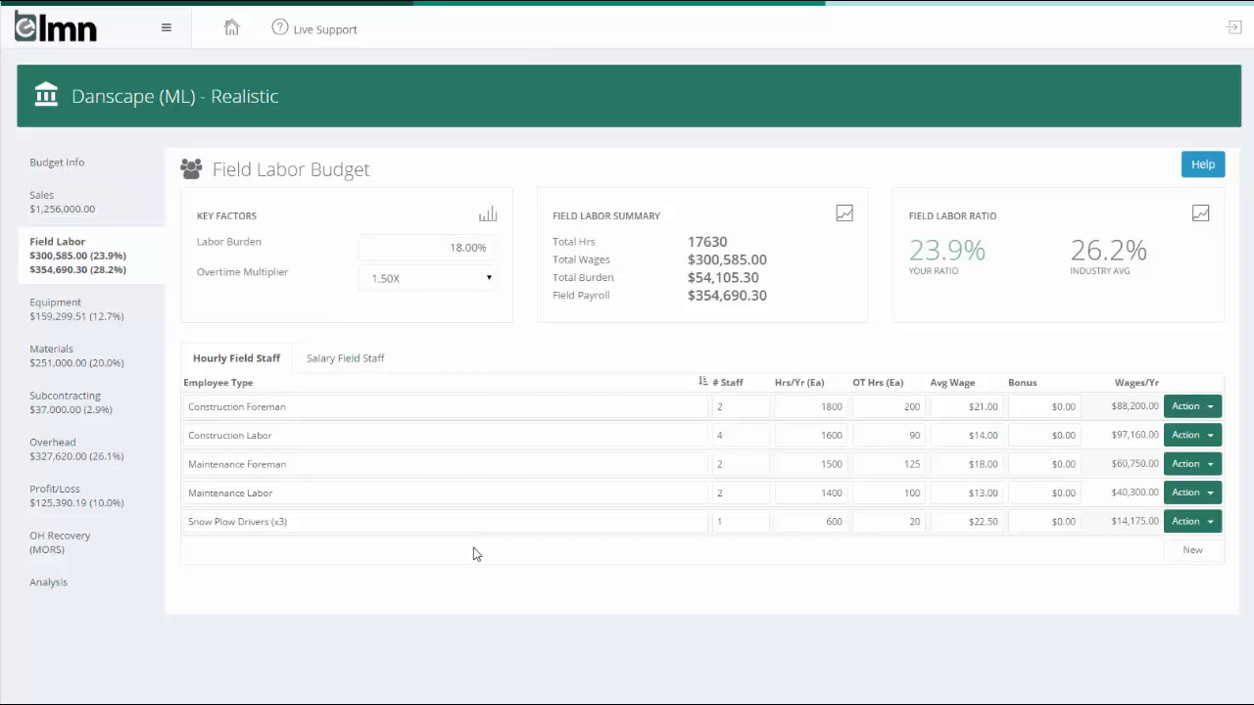
drag(436, 251, 553, 243)
click(742, 408)
click(749, 439)
click(807, 406)
click(887, 407)
Examine the equipment budget's ownership cost calculator for the Crew Truck (3/4 Ton), including replacement value and end-of-life value
click(63, 315)
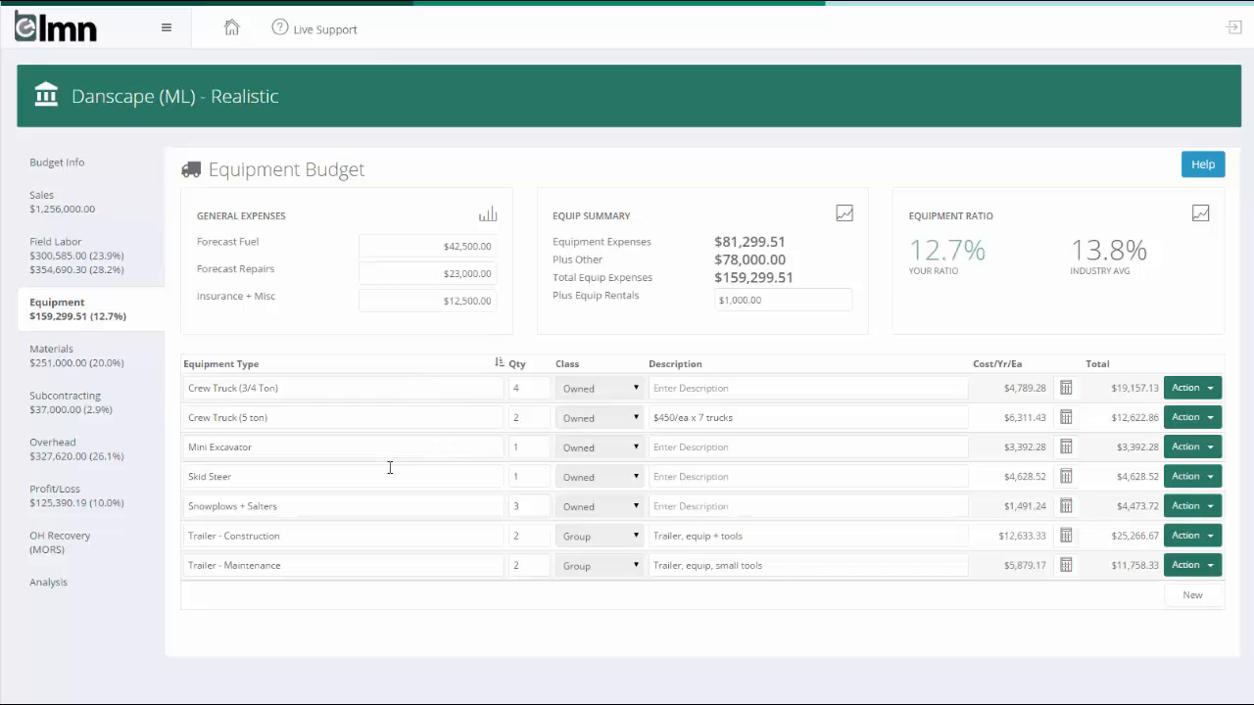
click(1068, 390)
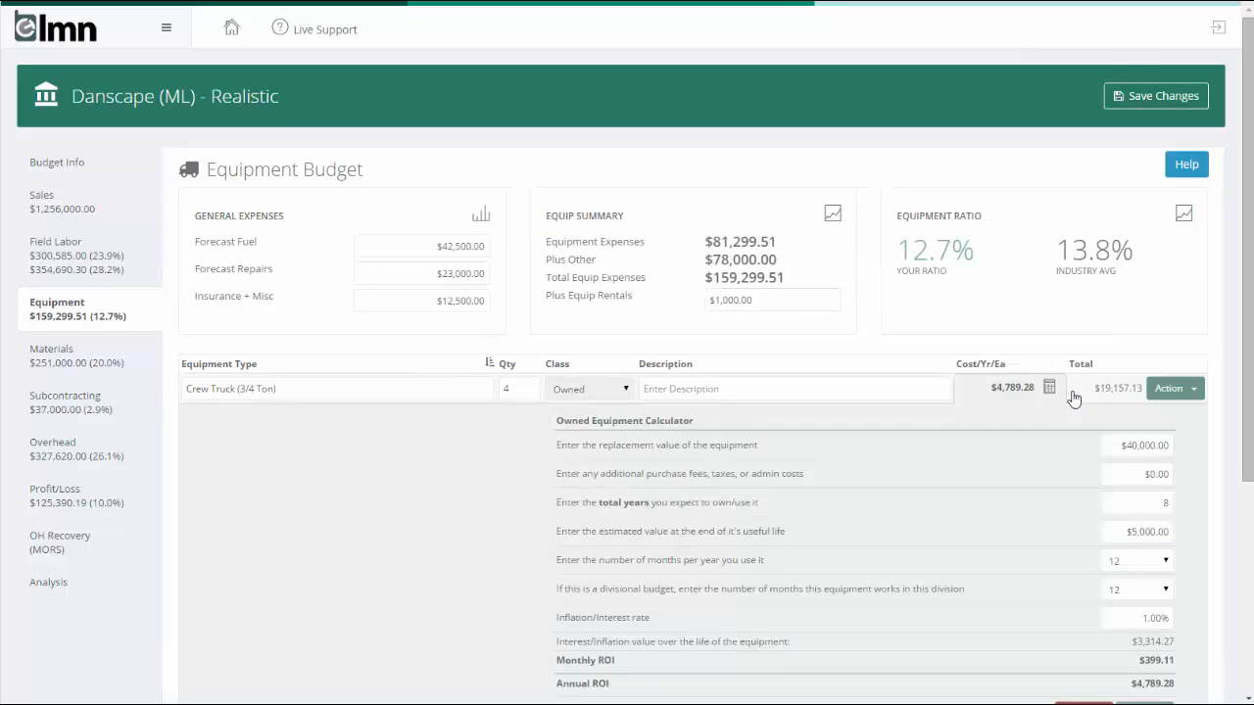
scroll(827, 449, down, 2)
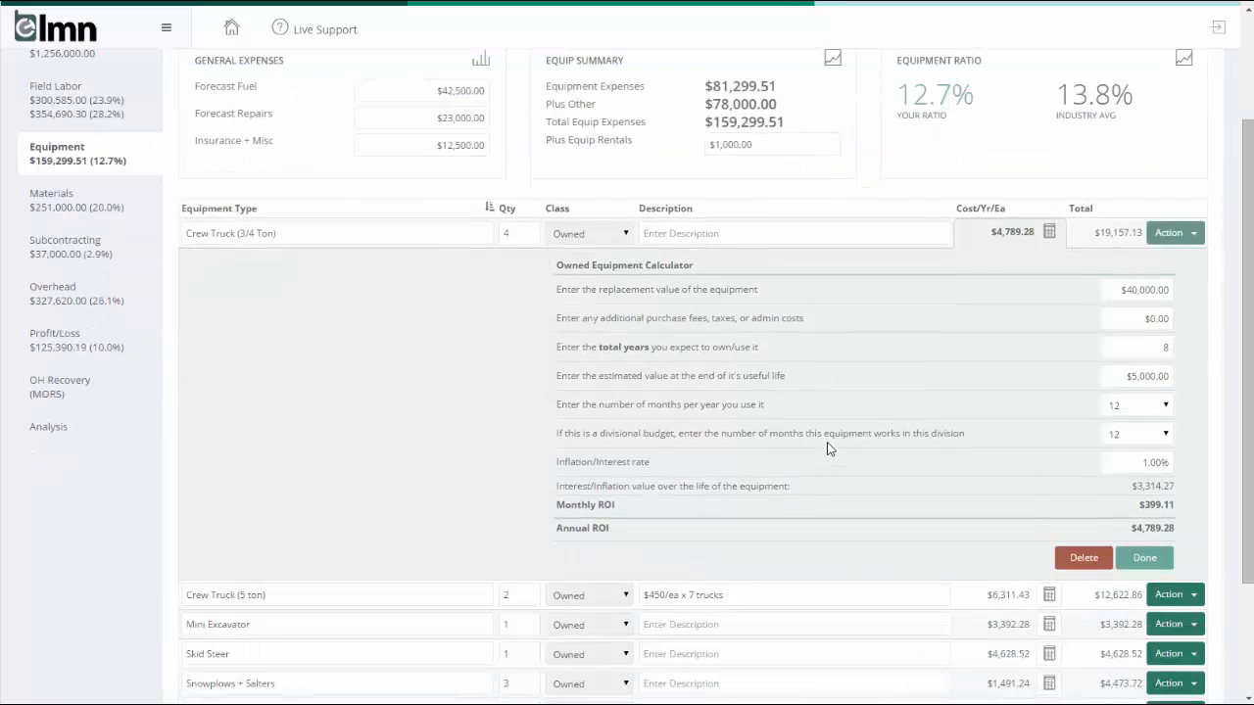
drag(1115, 289, 1196, 281)
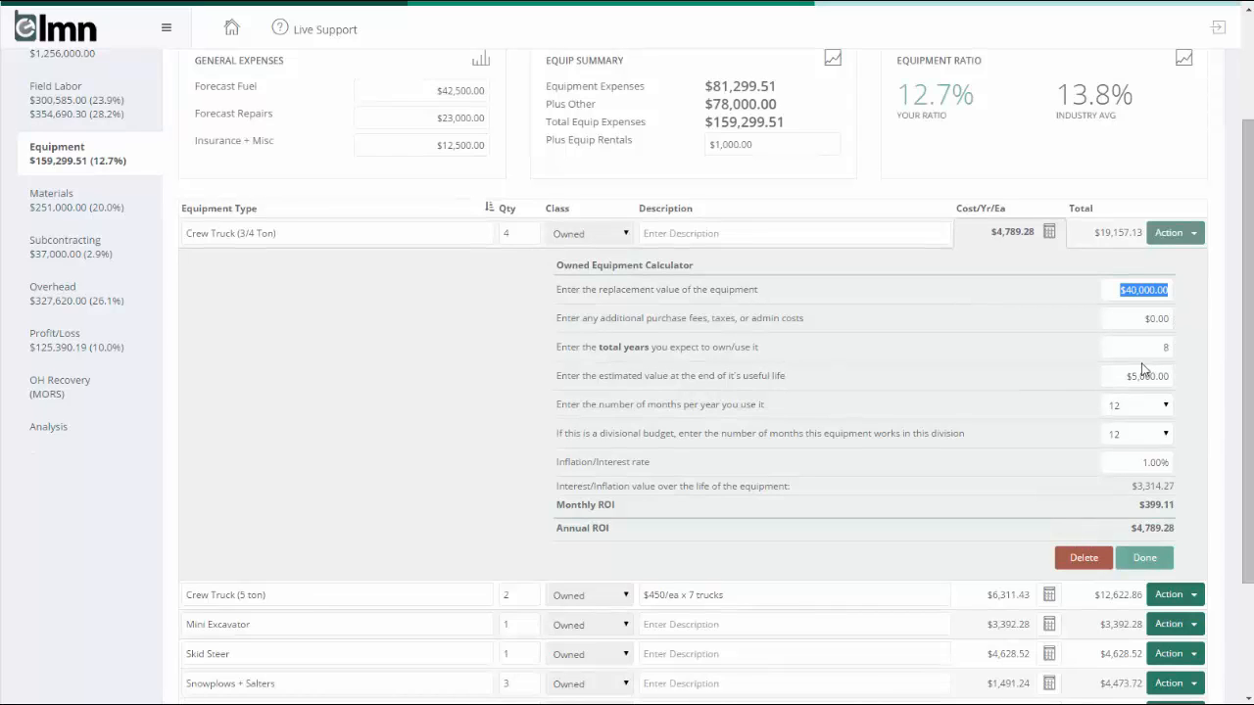
drag(1119, 382, 1183, 365)
click(1151, 556)
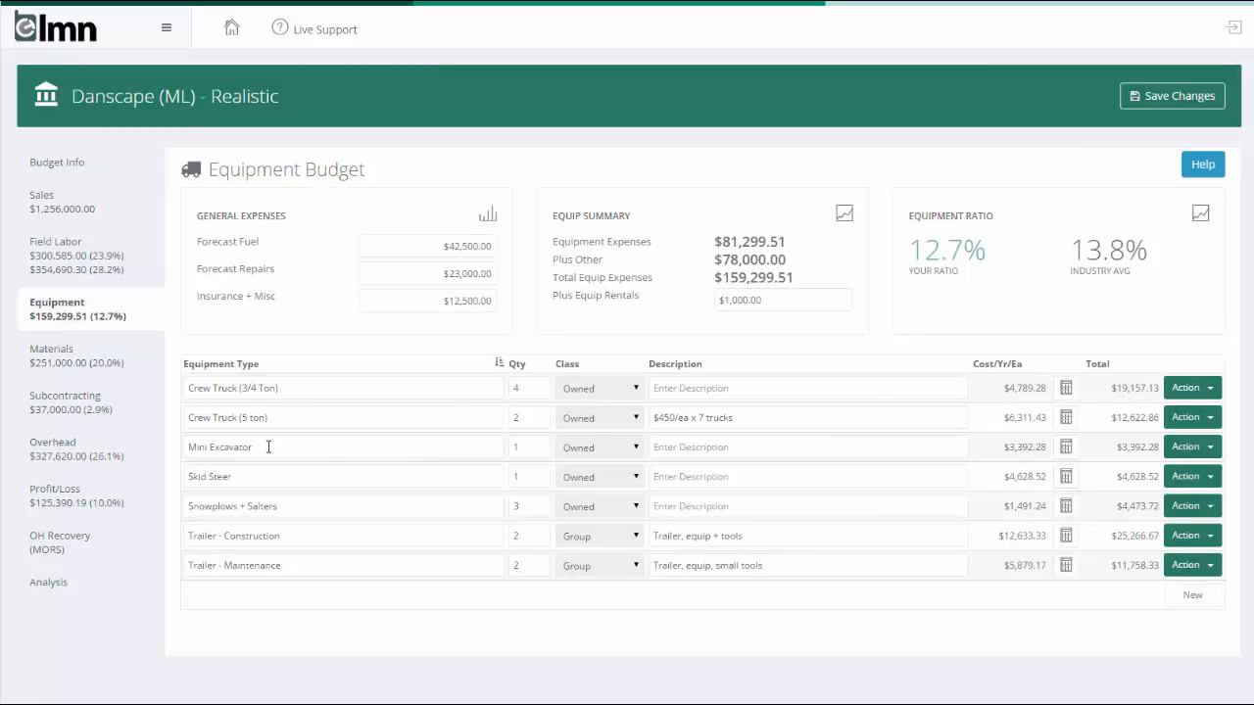
Review the group cost calculator for the Trailer - Maintenance equipment and the forecast fuel, repairs and insurance expenses
click(1066, 565)
scroll(1036, 428, down, 2)
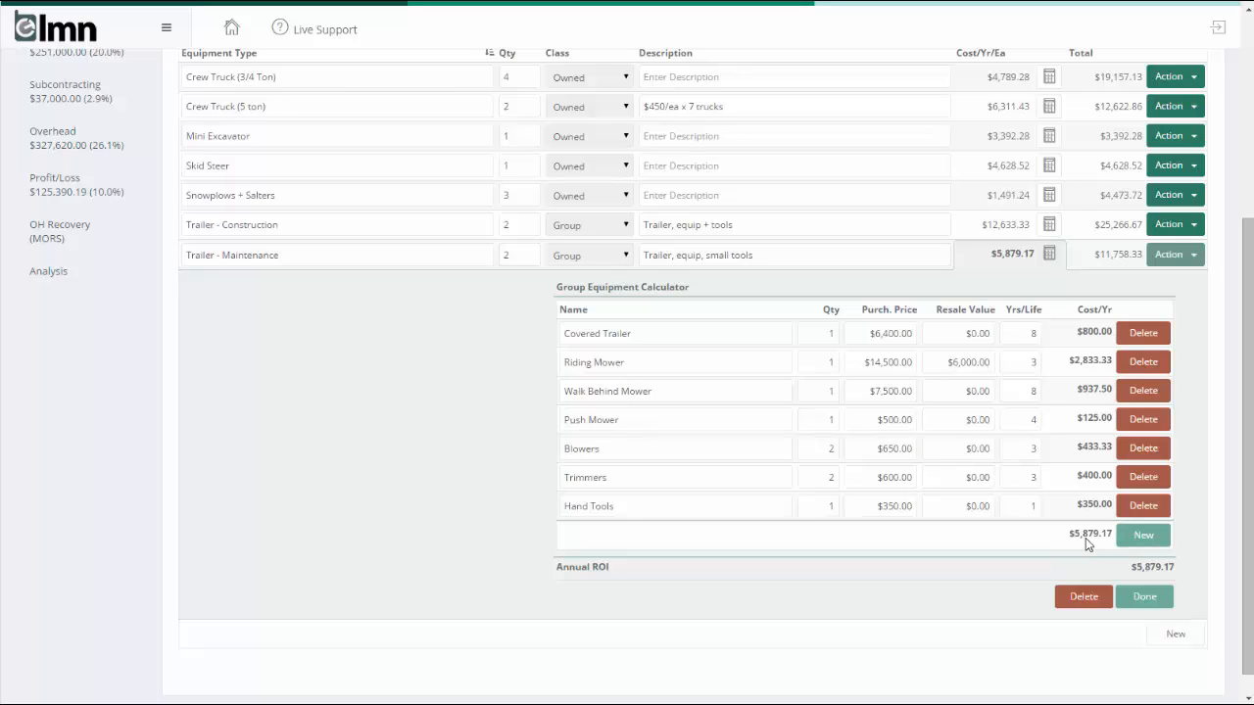
click(1143, 596)
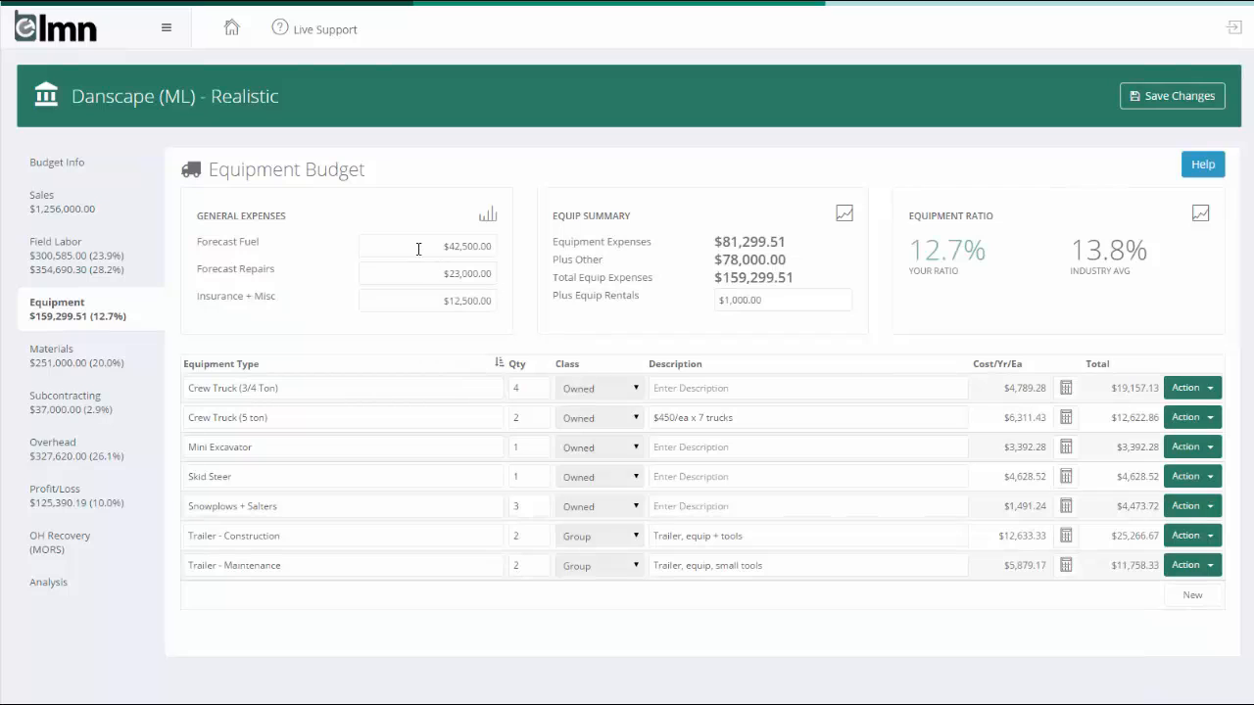
click(418, 245)
key(Tab)
key(Tab)
Look through the material and subcontracting budgets and the list of overhead expenses
click(51, 356)
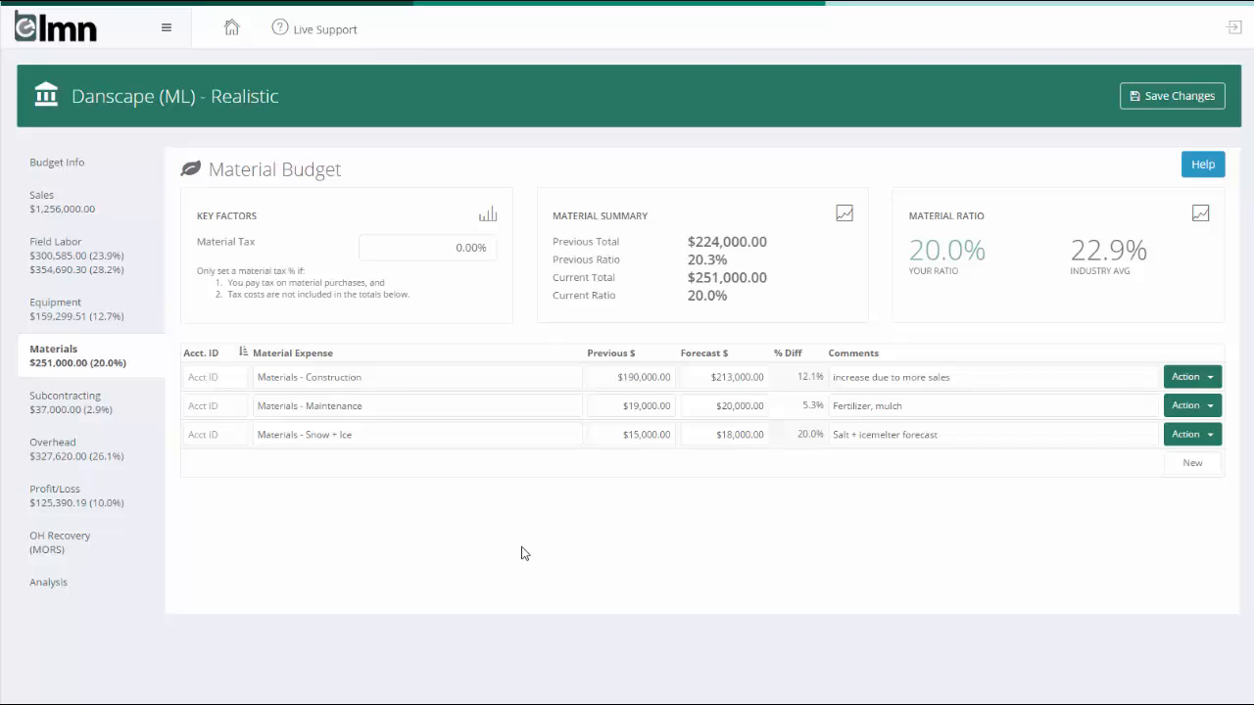
click(67, 412)
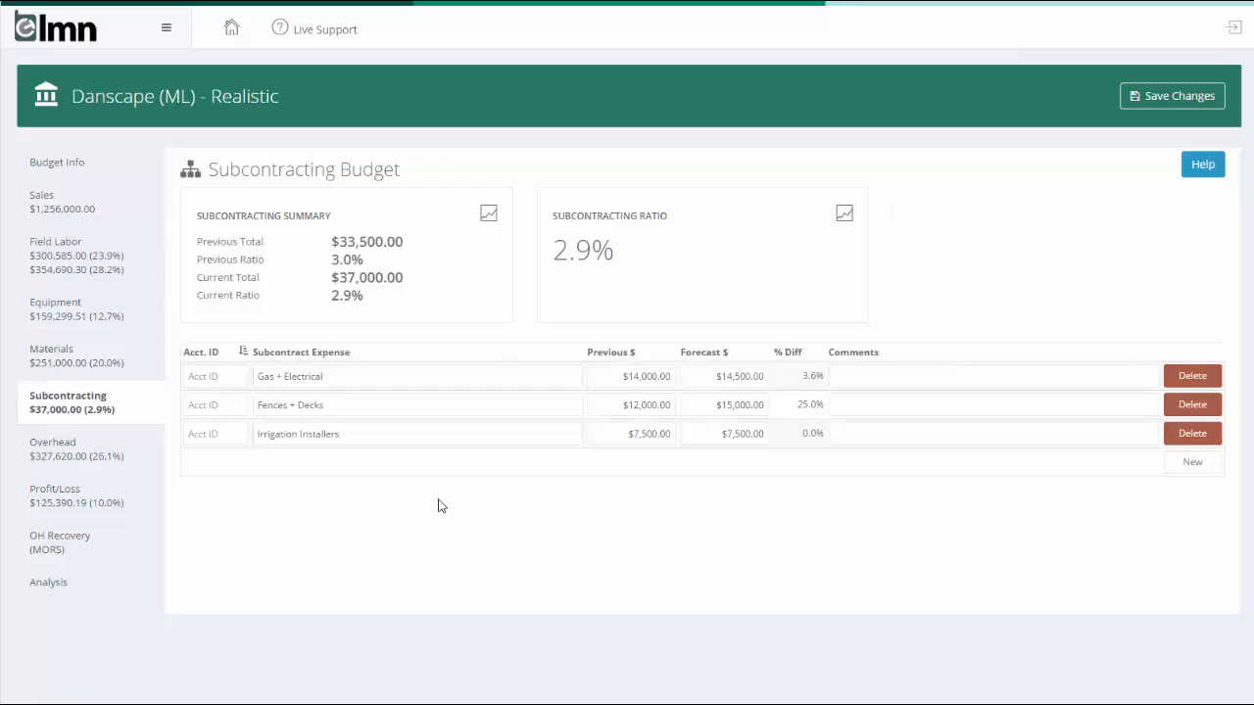
click(57, 452)
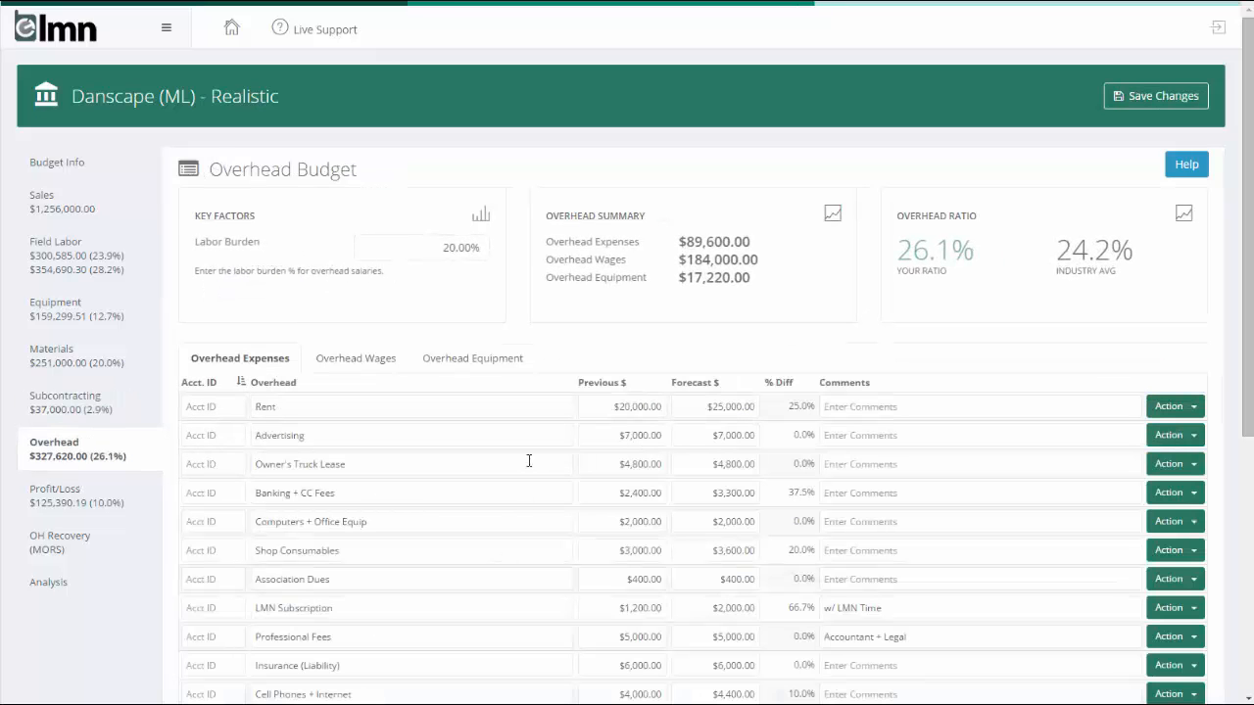
scroll(522, 440, down, 3)
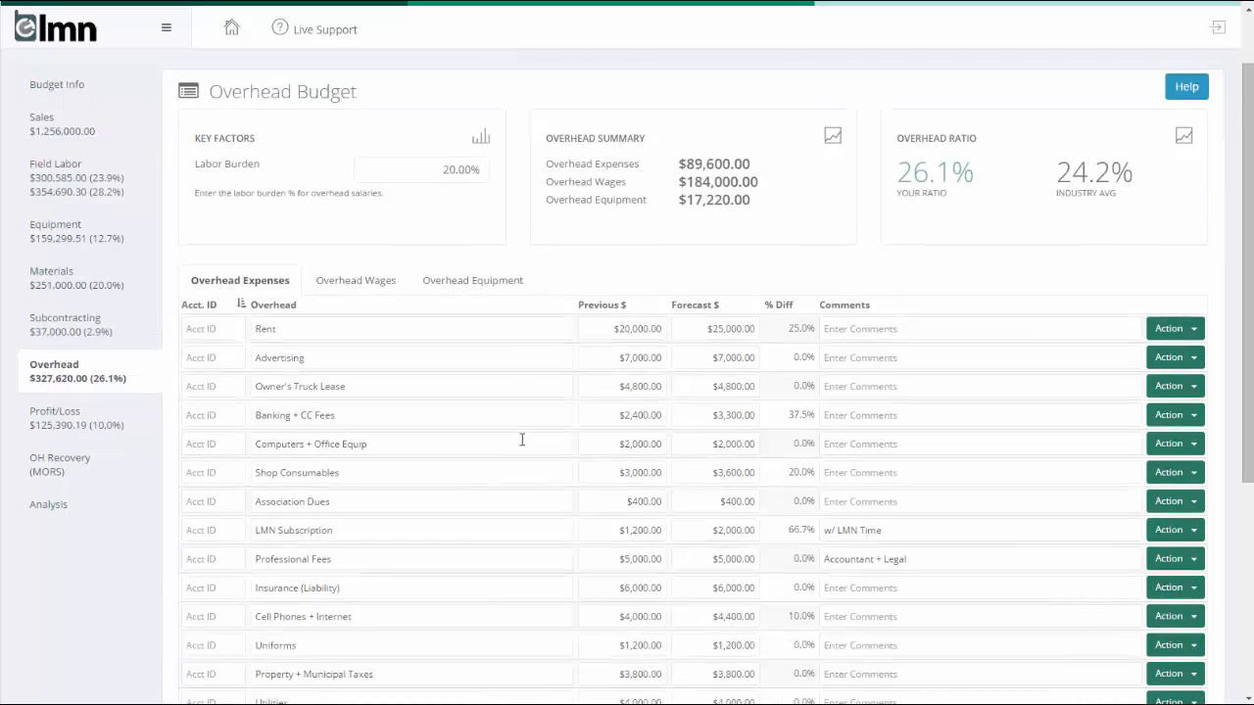
scroll(522, 447, down, 2)
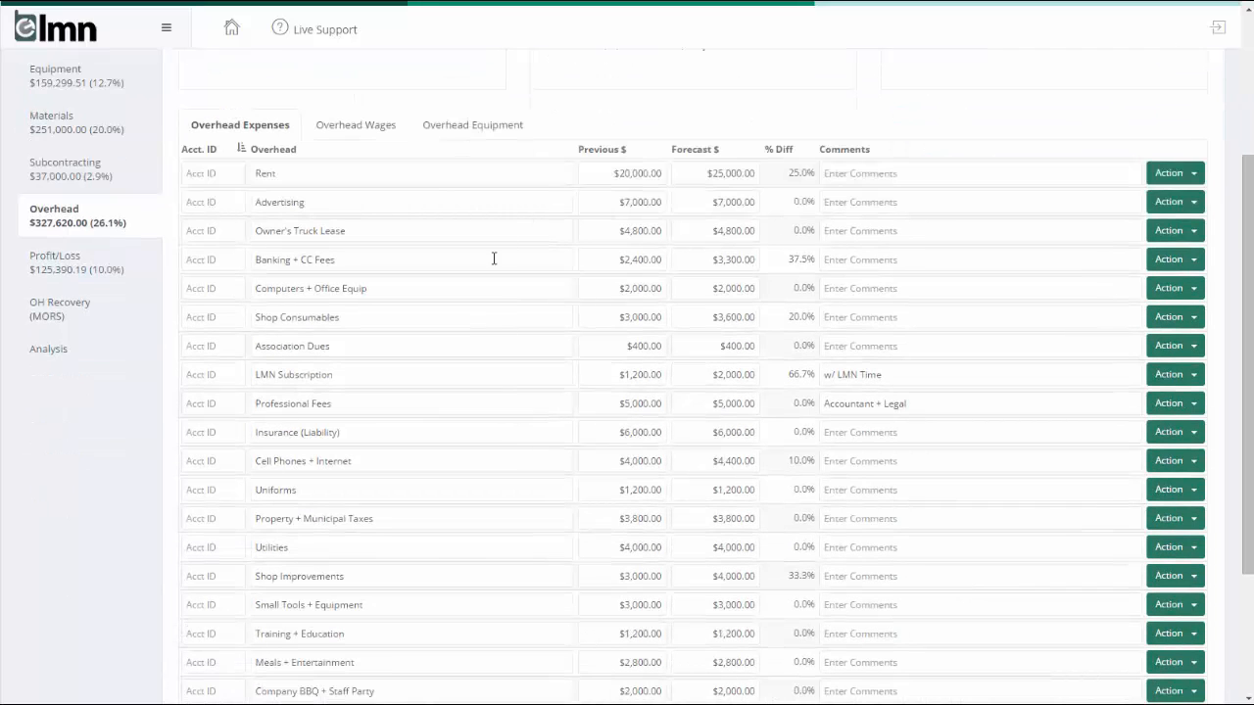
scroll(508, 485, down, 2)
scroll(509, 507, up, 5)
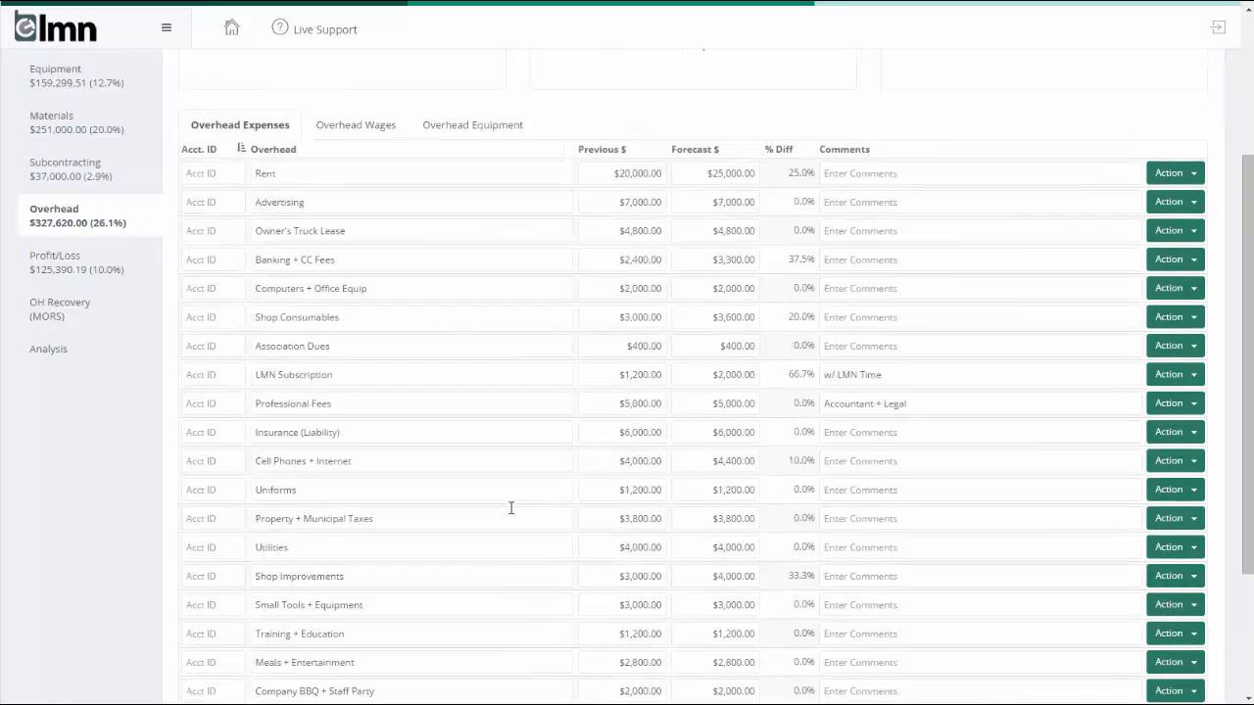
Review the overhead wages and the overhead equipment, including the ownership cost calculator for the Owner's Truck
click(356, 283)
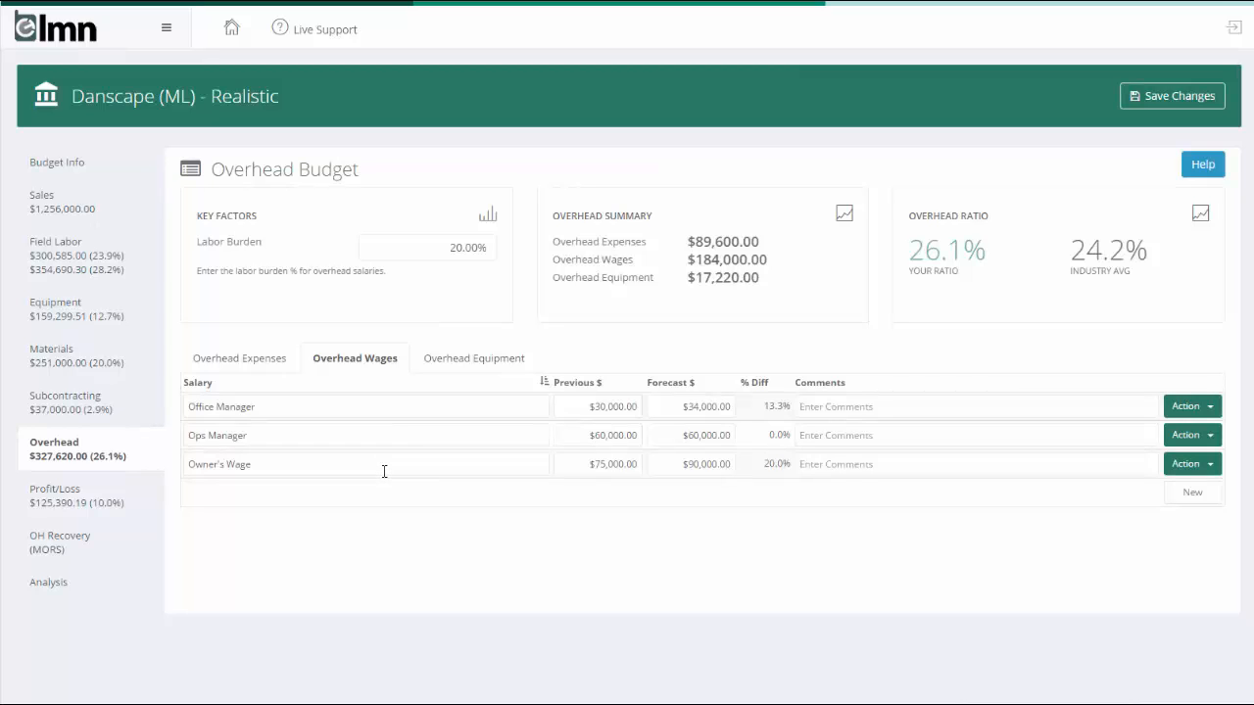
click(478, 361)
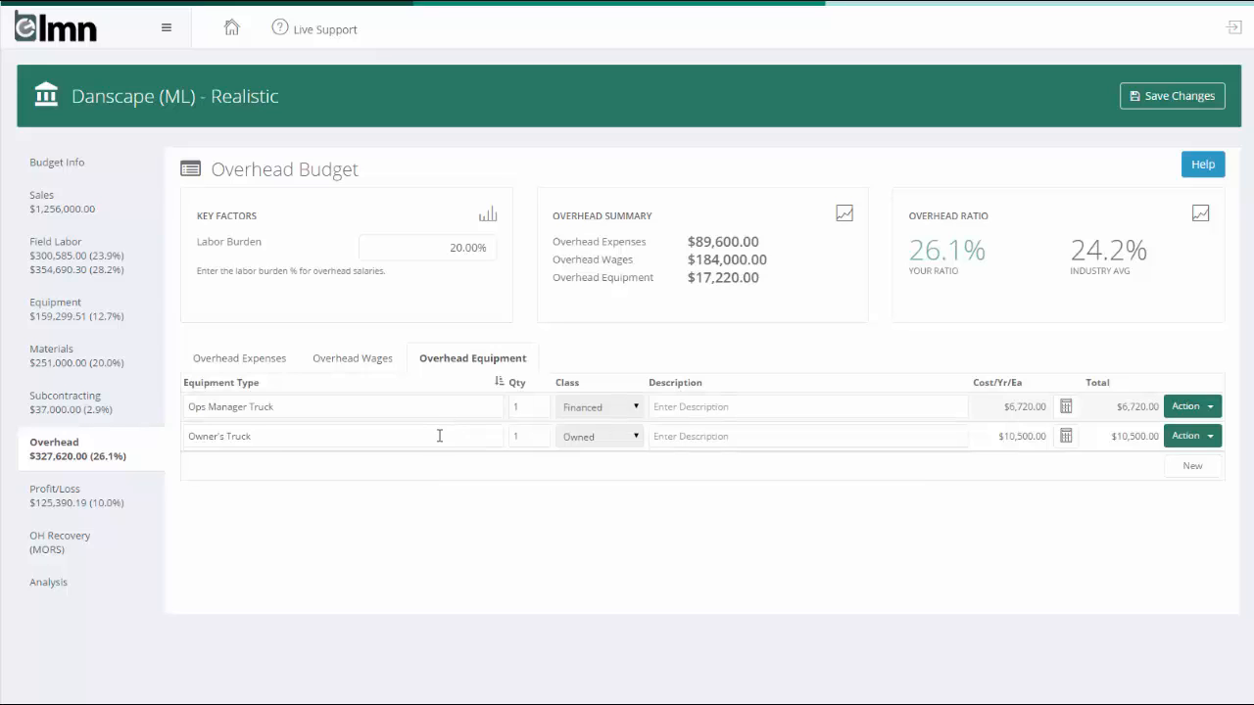
click(1065, 436)
scroll(999, 483, down, 1)
scroll(998, 482, down, 1)
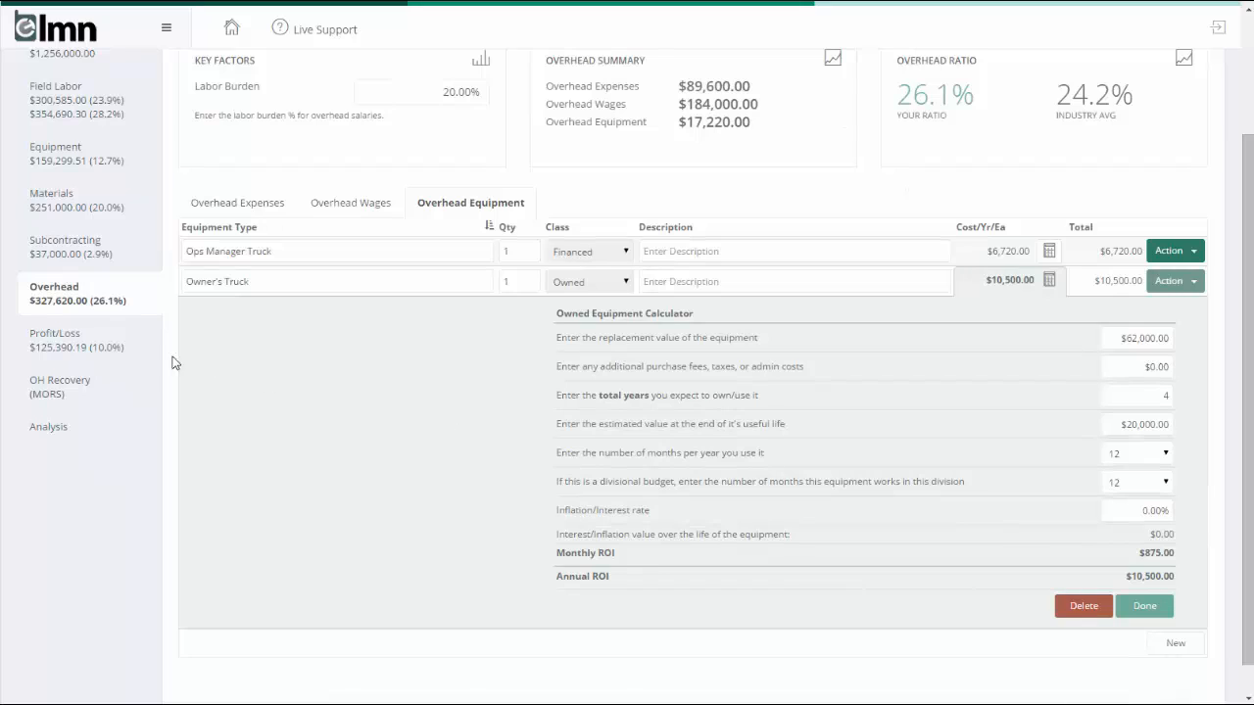
Review the budget's profit and loss statement and compare the available overhead recovery methods
click(63, 337)
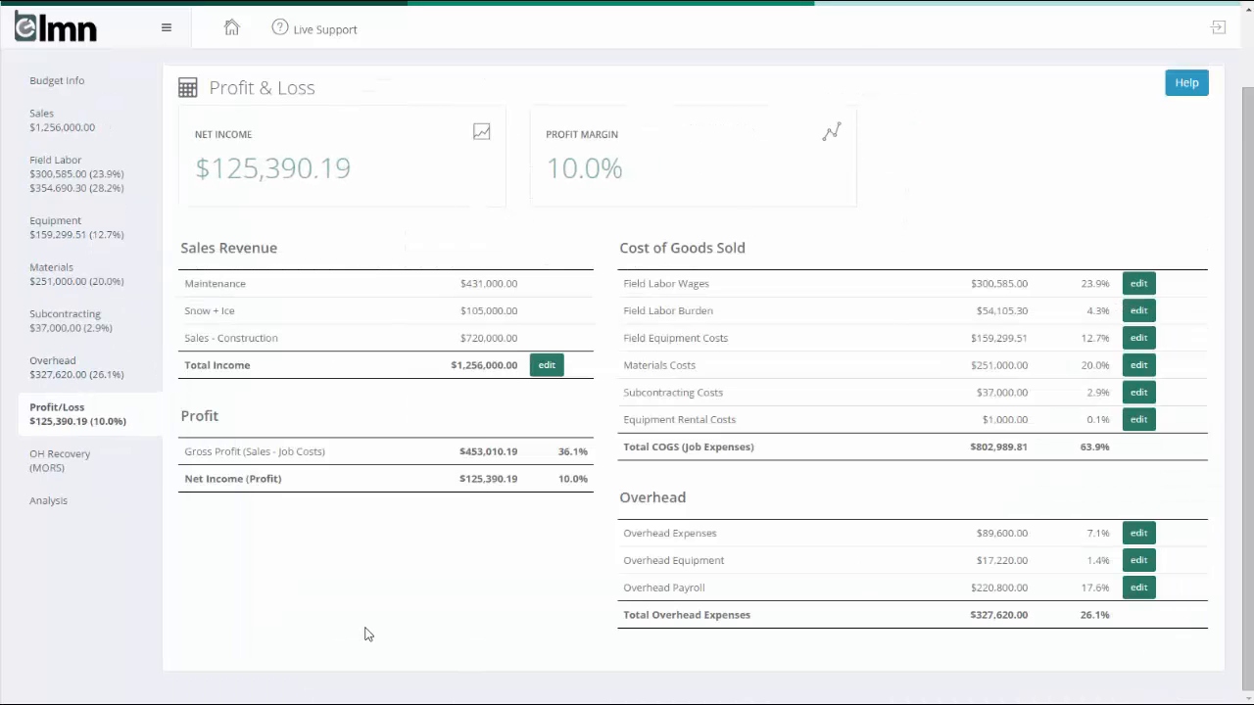
scroll(103, 265, up, 1)
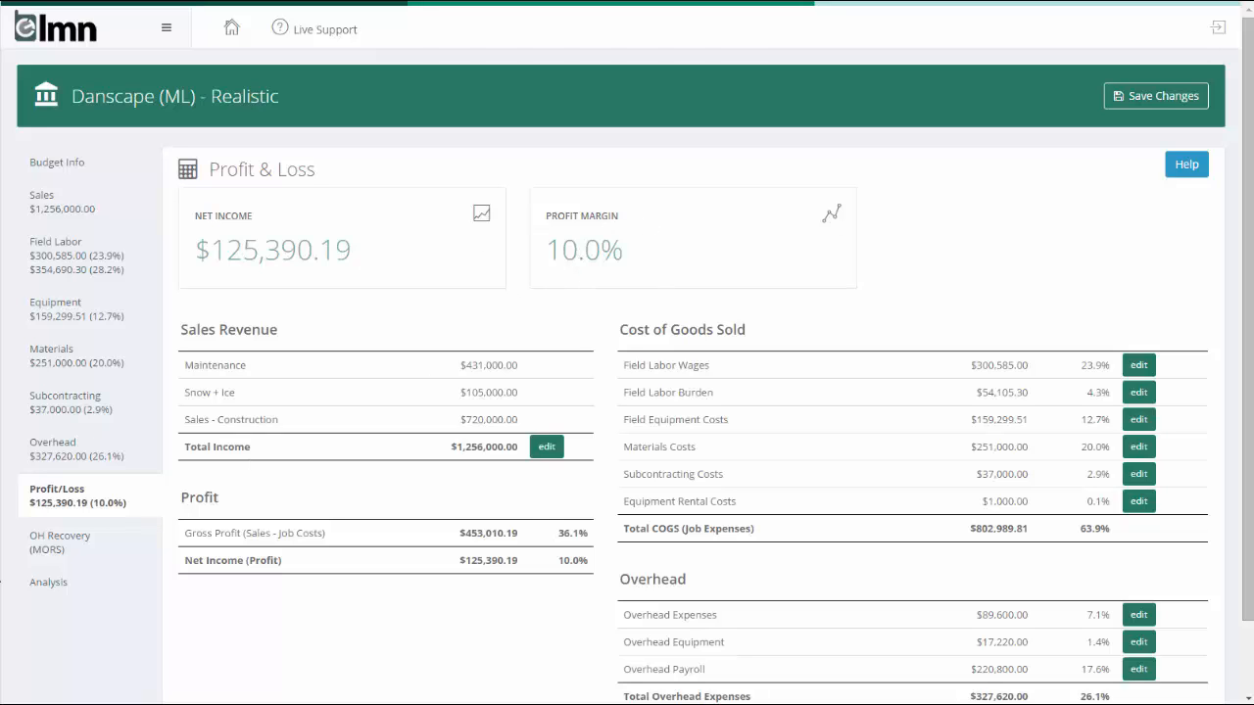
click(67, 552)
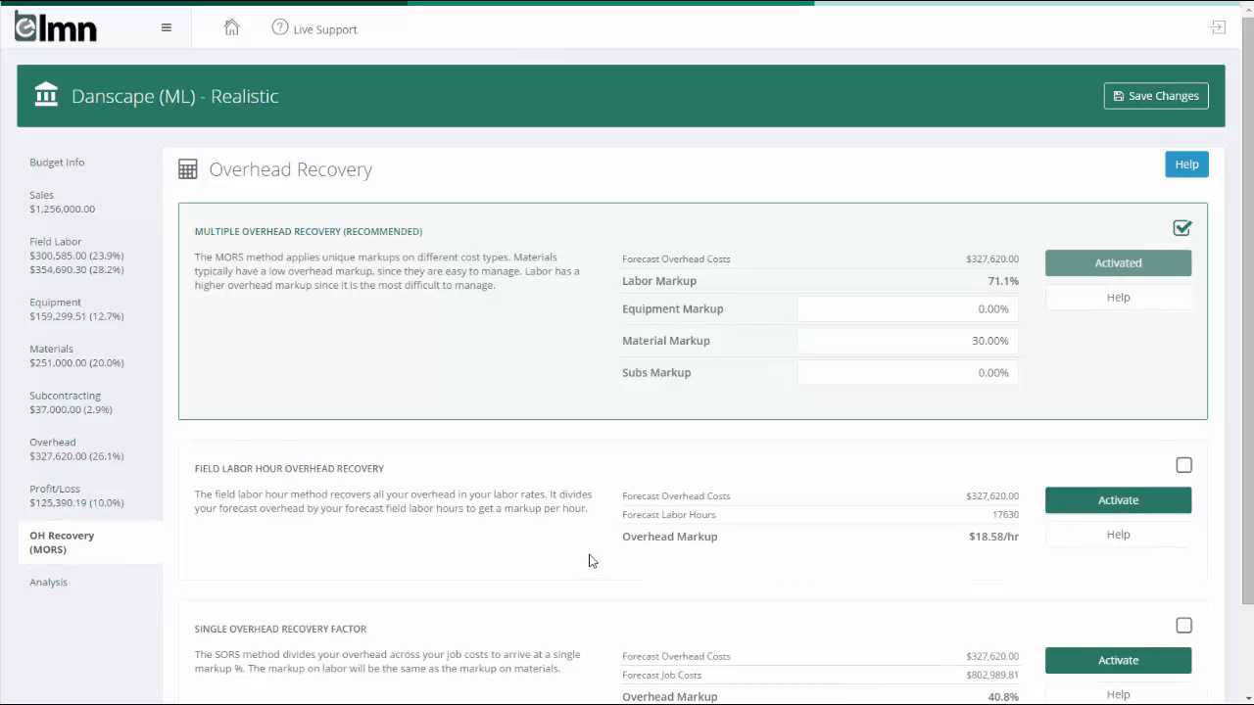
scroll(591, 561, down, 2)
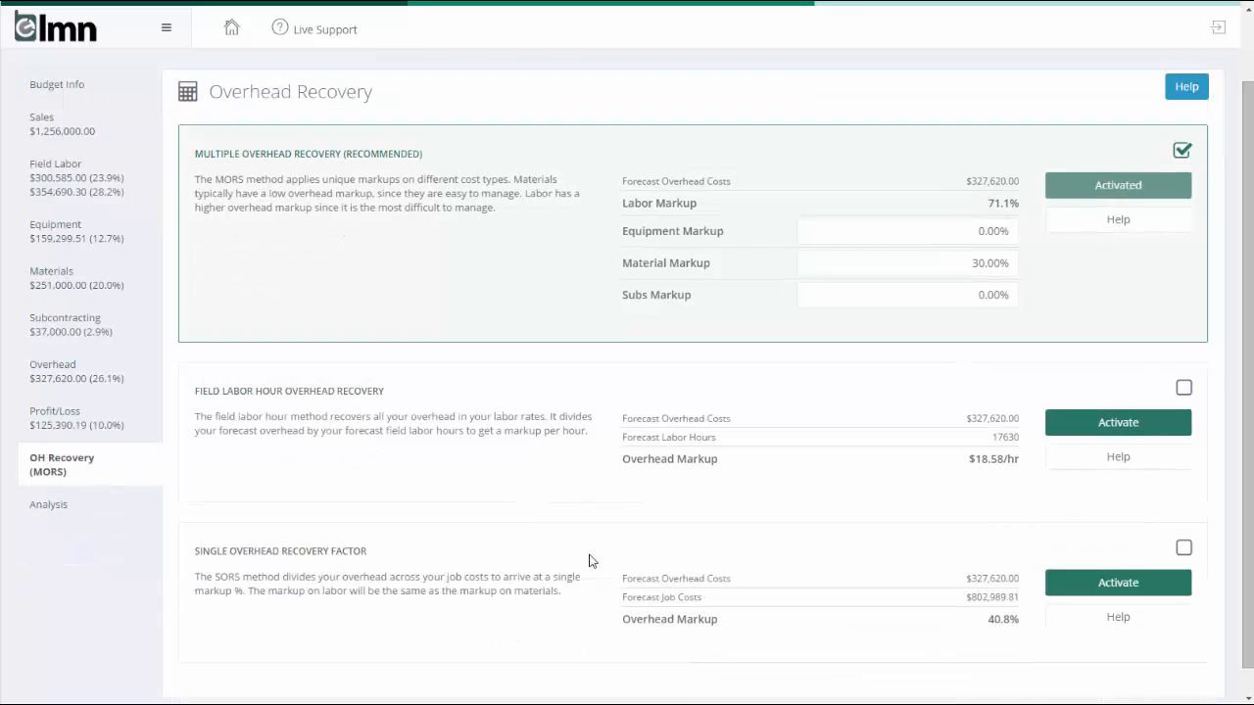
scroll(591, 561, up, 2)
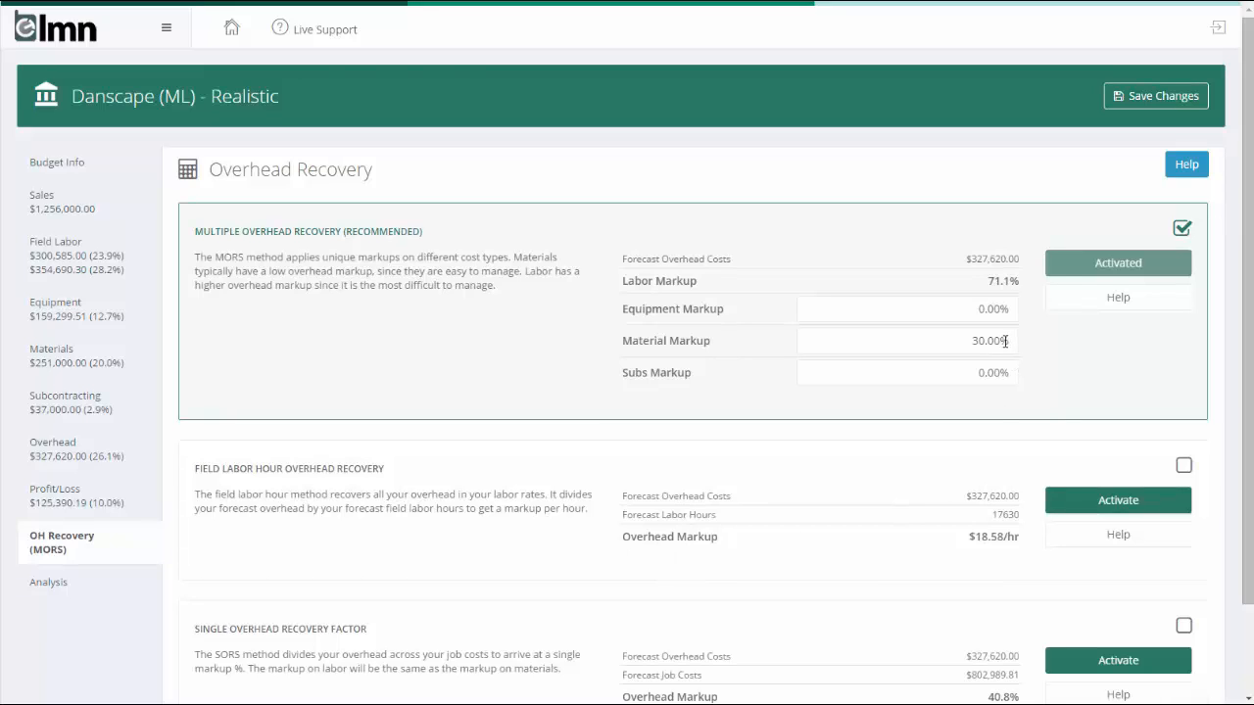
Set the multiple overhead recovery markups to 25% for equipment, 10% for materials and 5% for subs
click(969, 308)
text(25)
click(861, 338)
text(10)
click(979, 370)
text(5)
click(1136, 378)
Restore the multiple overhead recovery markups to 0% for equipment, 30% for materials and 0% for subs
drag(931, 306, 1076, 312)
text(0)
key(Tab)
text(30)
key(Tab)
text(0)
key(Tab)
scroll(1055, 349, down, 2)
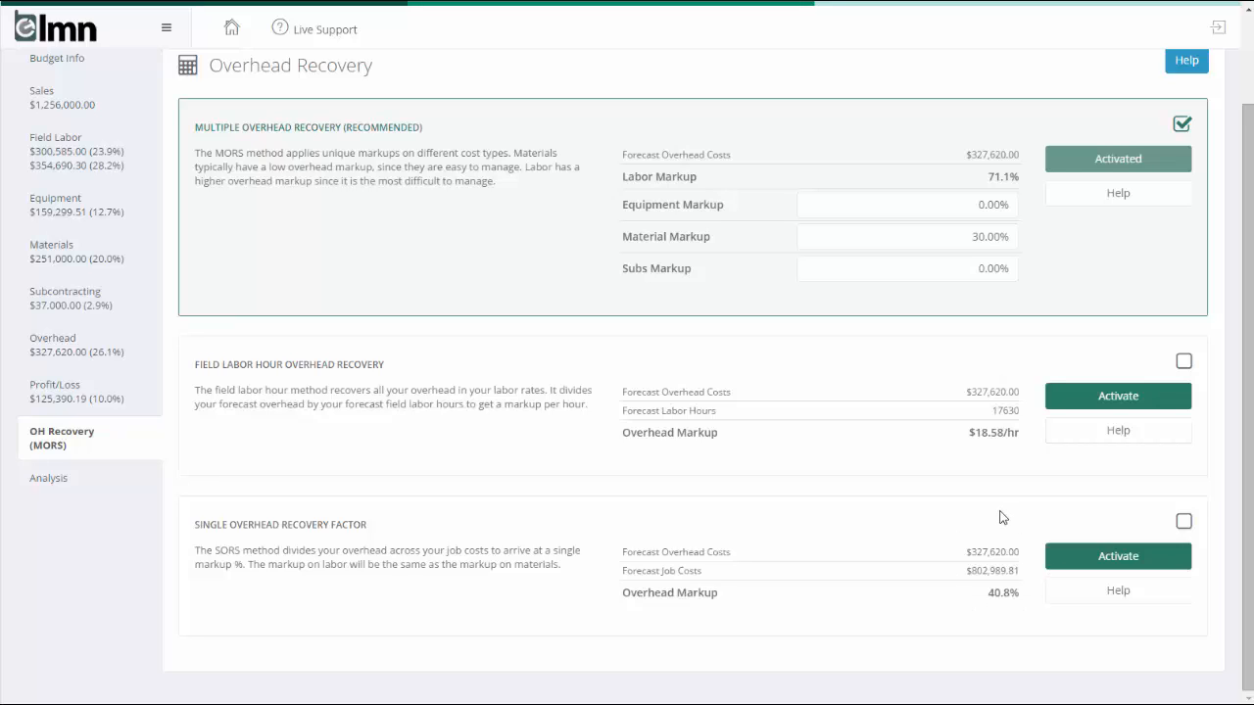
scroll(998, 512, up, 2)
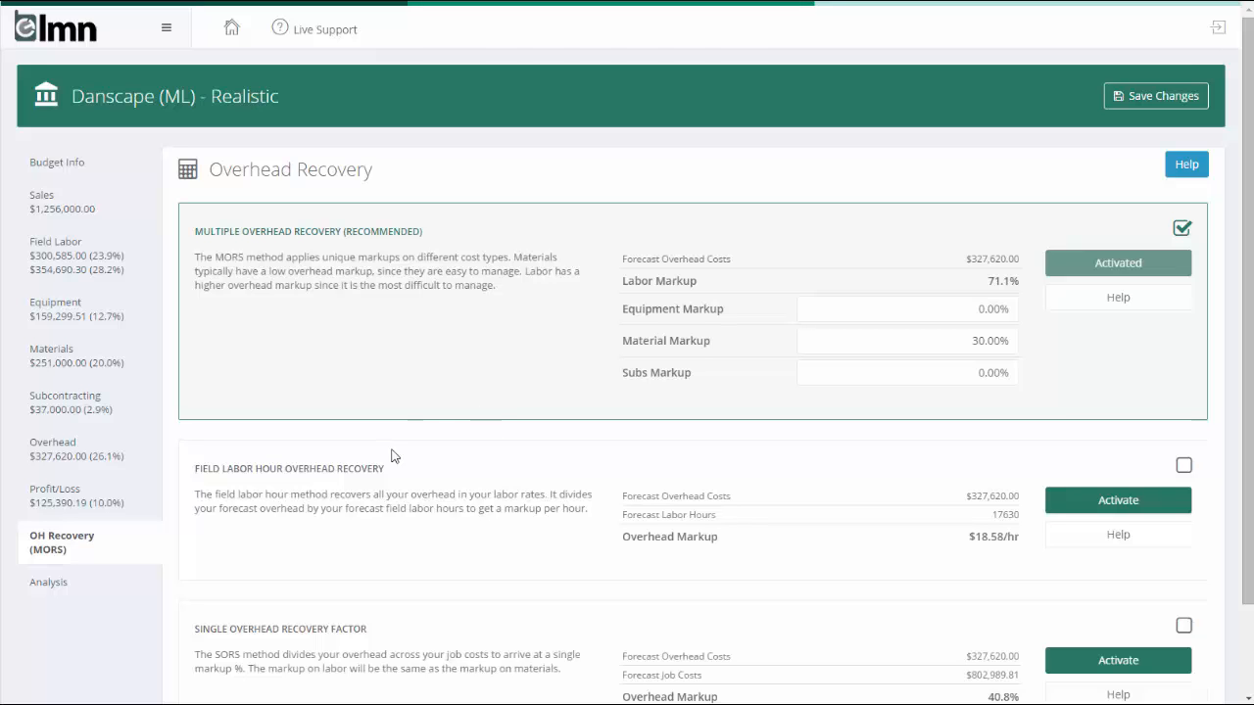
Examine the budget analysis: revenue per man hour, unbillable hours percentage and the budget ratio analysis
click(34, 584)
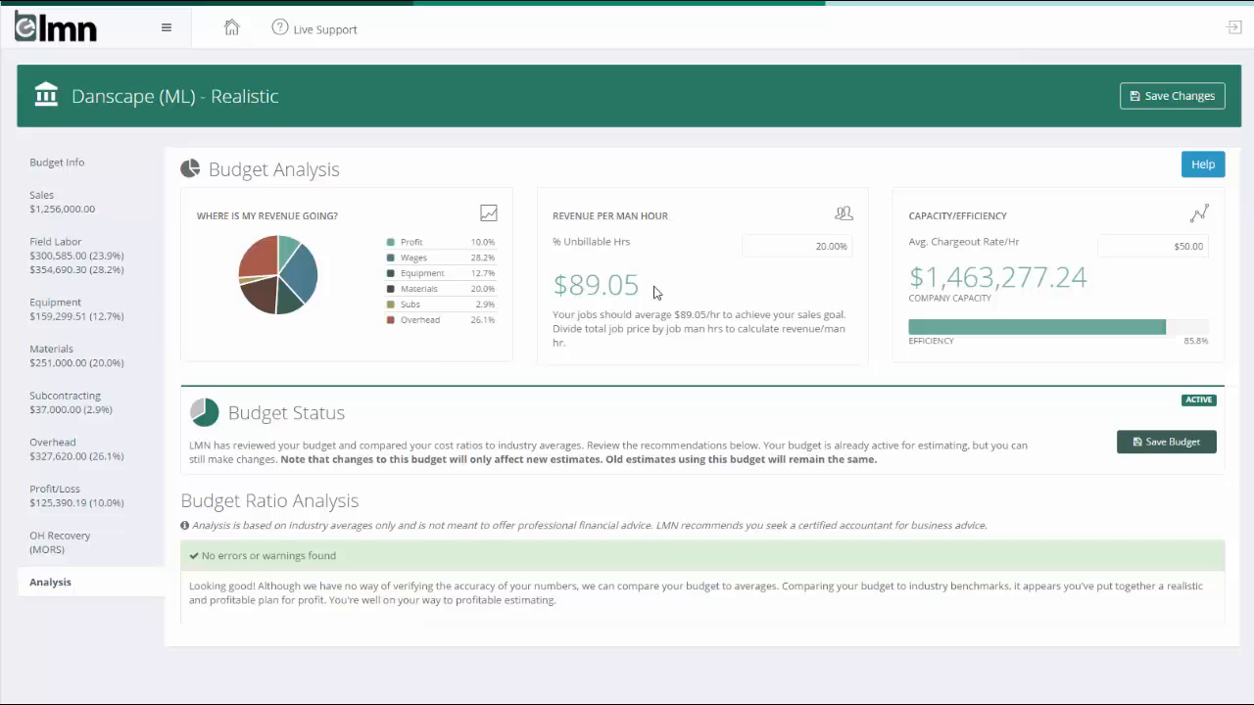
drag(637, 290, 555, 293)
click(639, 323)
drag(799, 238, 887, 253)
click(811, 321)
drag(262, 556, 248, 586)
click(357, 566)
Set the Rent forecast in the overhead expenses to $75,000
click(44, 444)
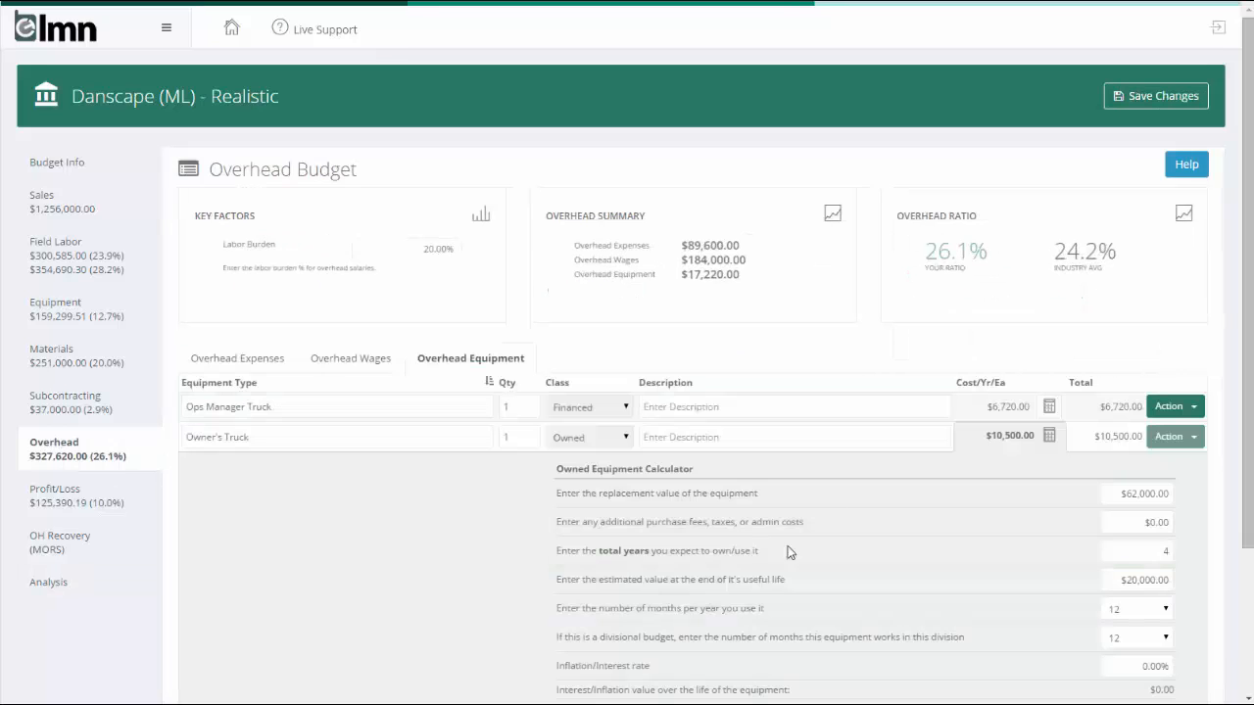
click(247, 360)
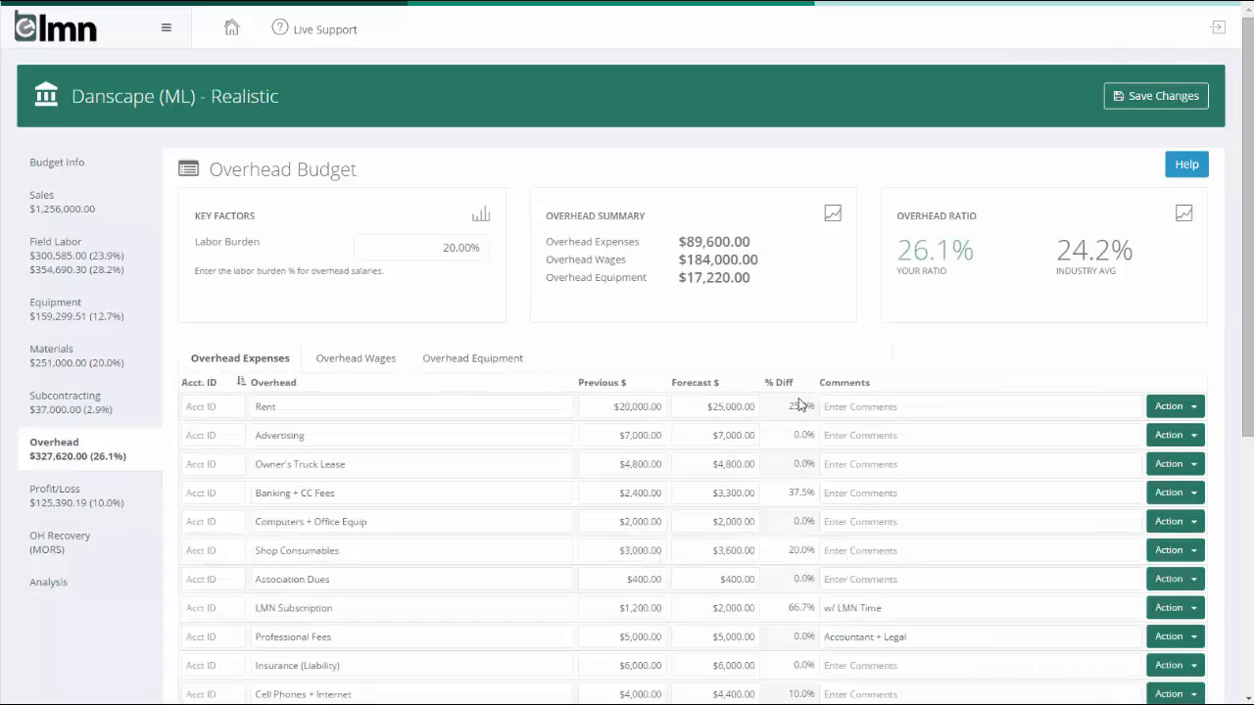
drag(683, 406, 878, 418)
text(75000)
click(873, 359)
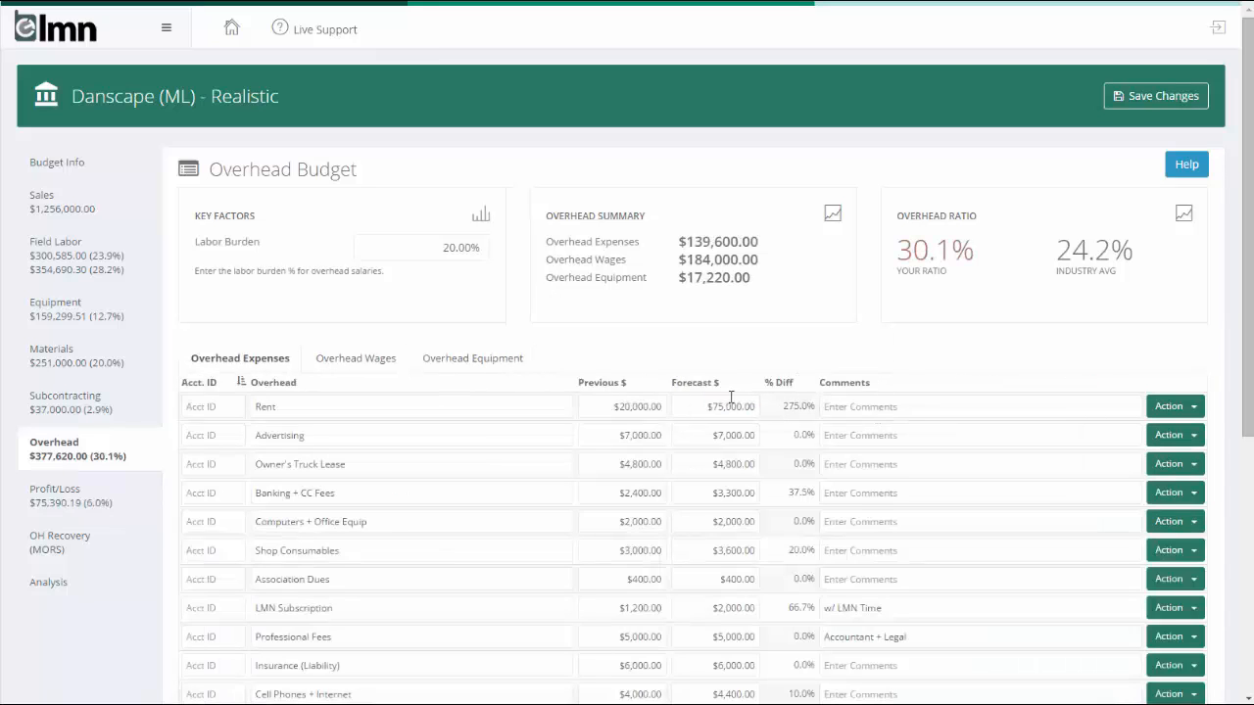
Read the budget ratio analysis recommendations on overhead and profit ratios
click(48, 588)
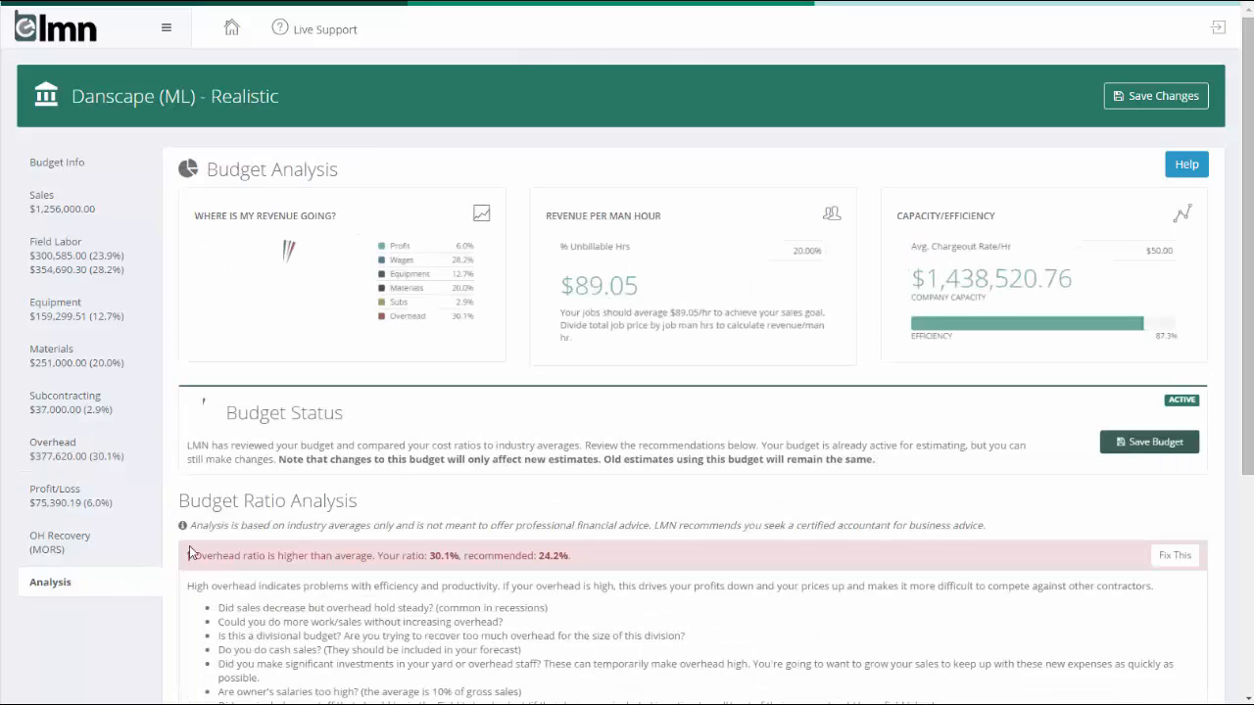
scroll(478, 398, down, 3)
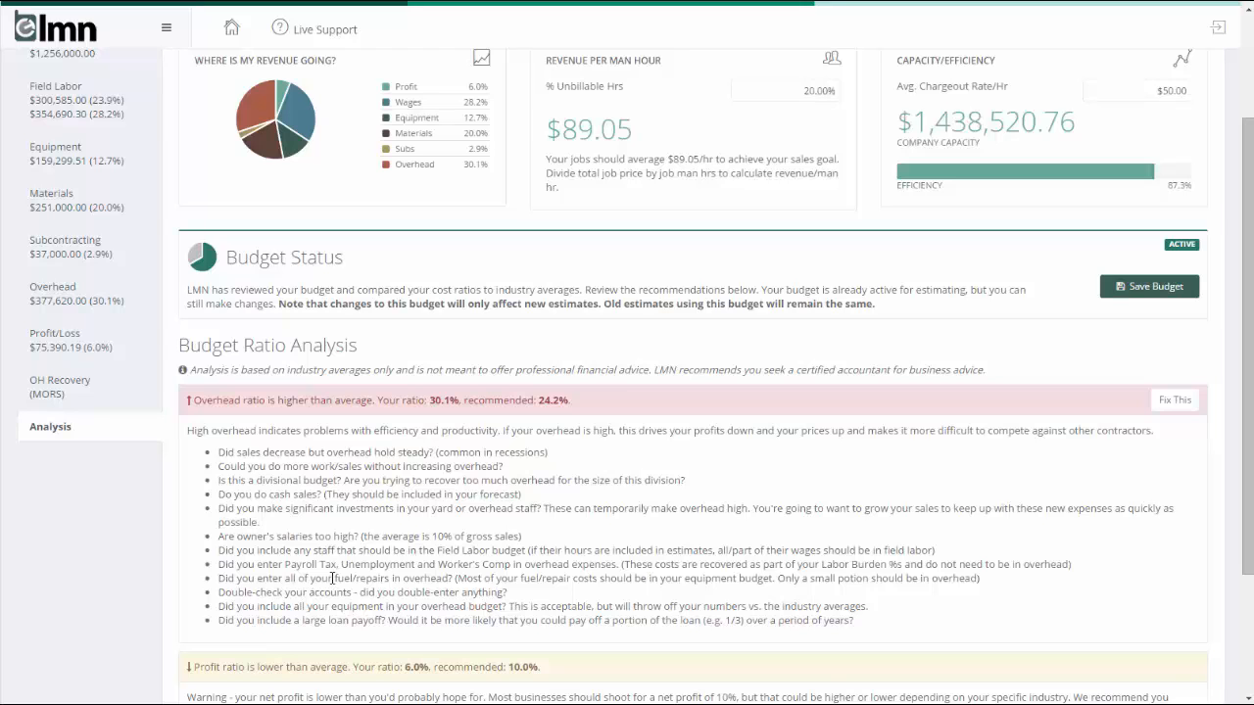
scroll(348, 550, down, 3)
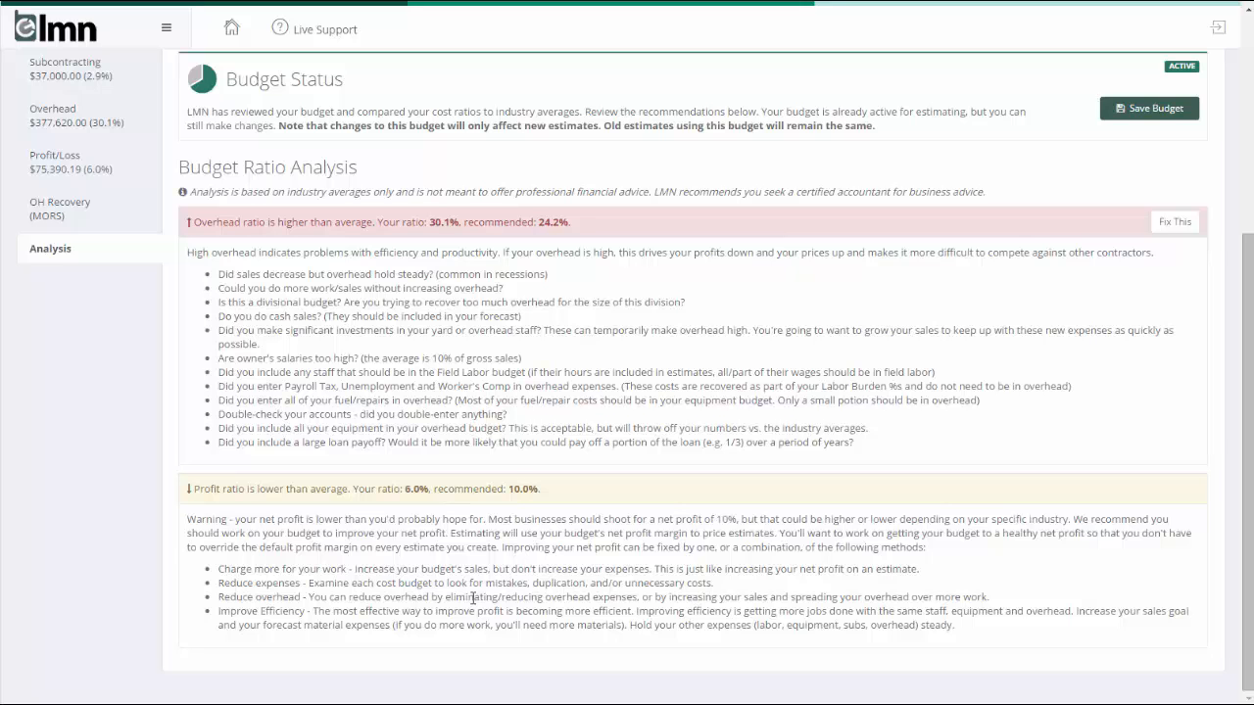
scroll(473, 597, up, 3)
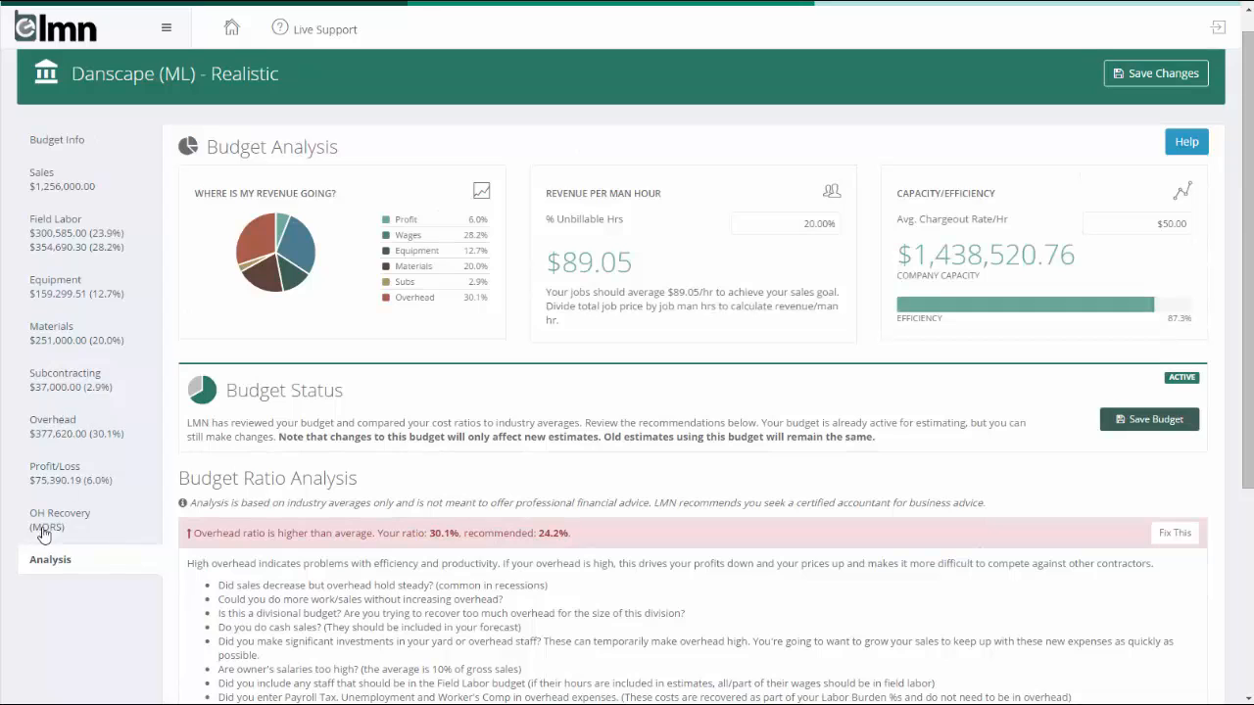
Set the Rent forecast in the overhead expenses back to $25,000 and return to the budget analysis
click(71, 433)
click(696, 383)
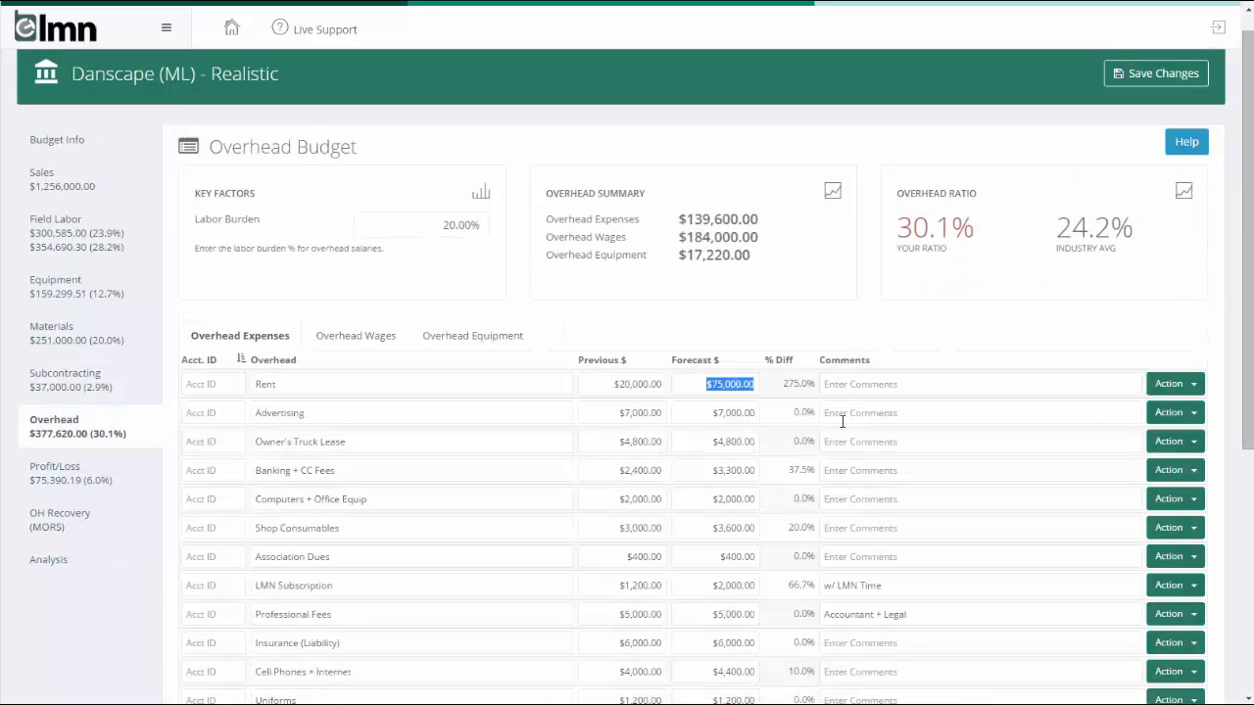
text(25,000)
click(774, 338)
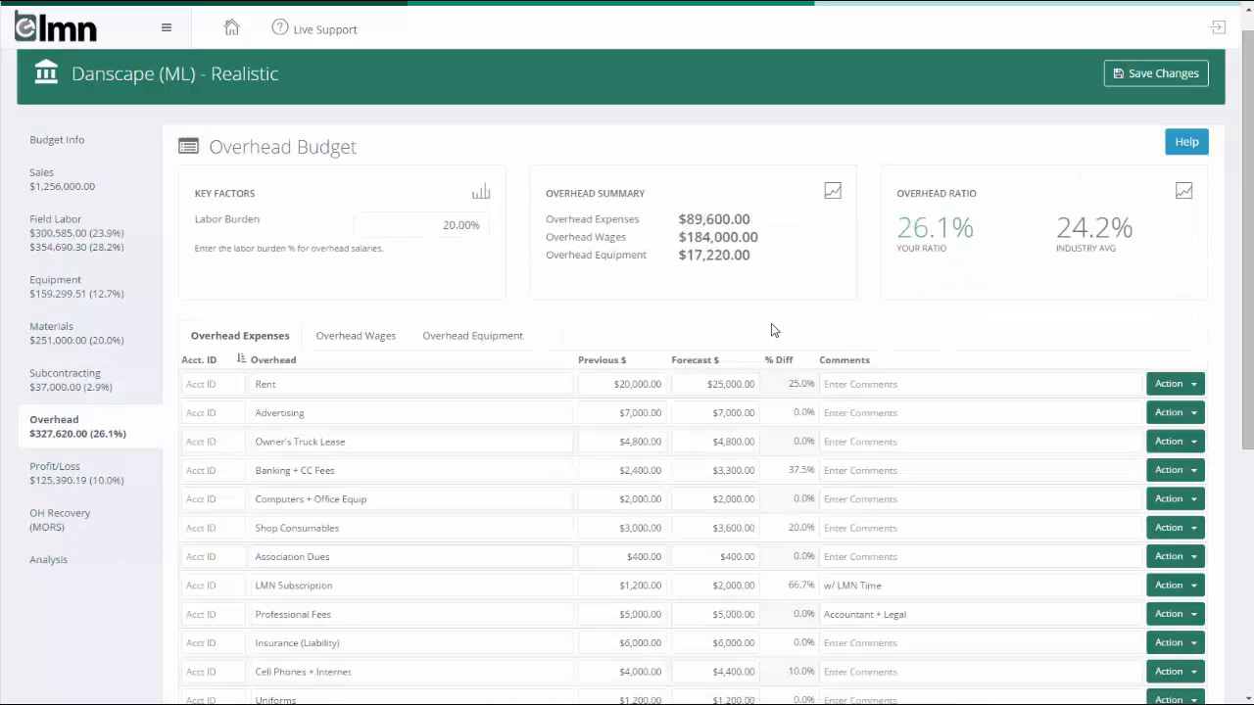
click(44, 559)
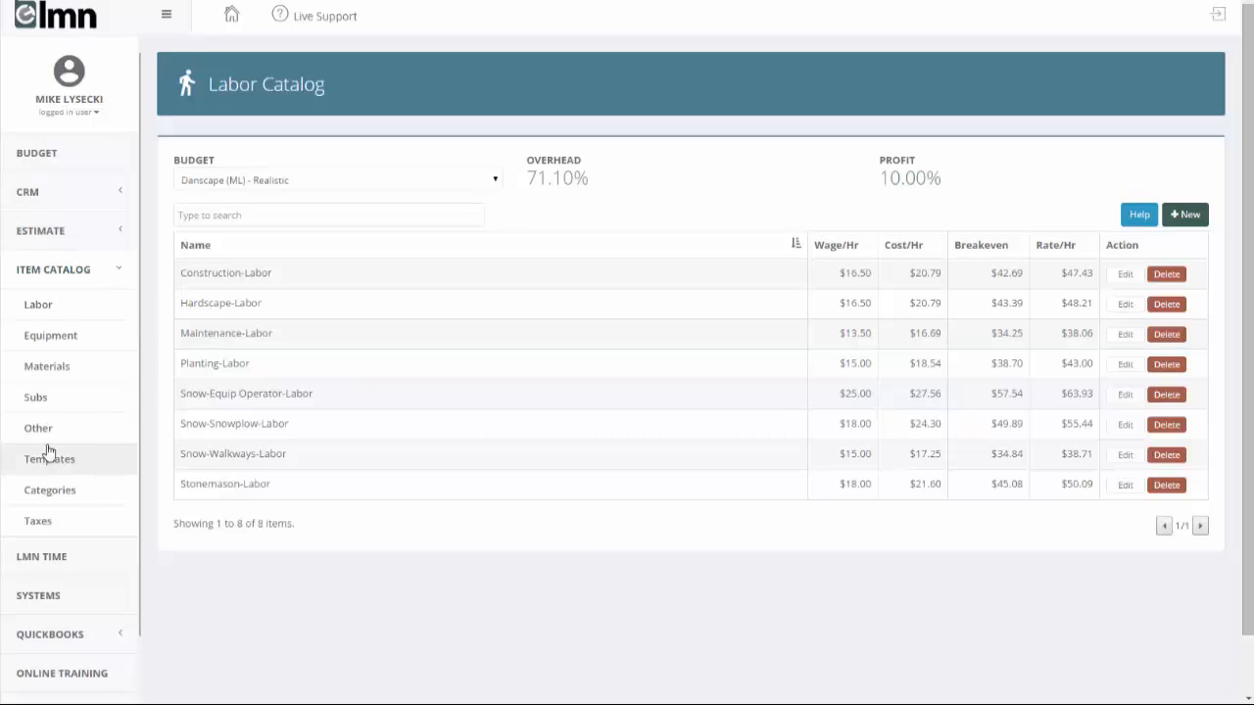
Open the Construction-Labor item and calculate its average wage from 2 Construction Labor and 1 Construction Foreman
click(252, 278)
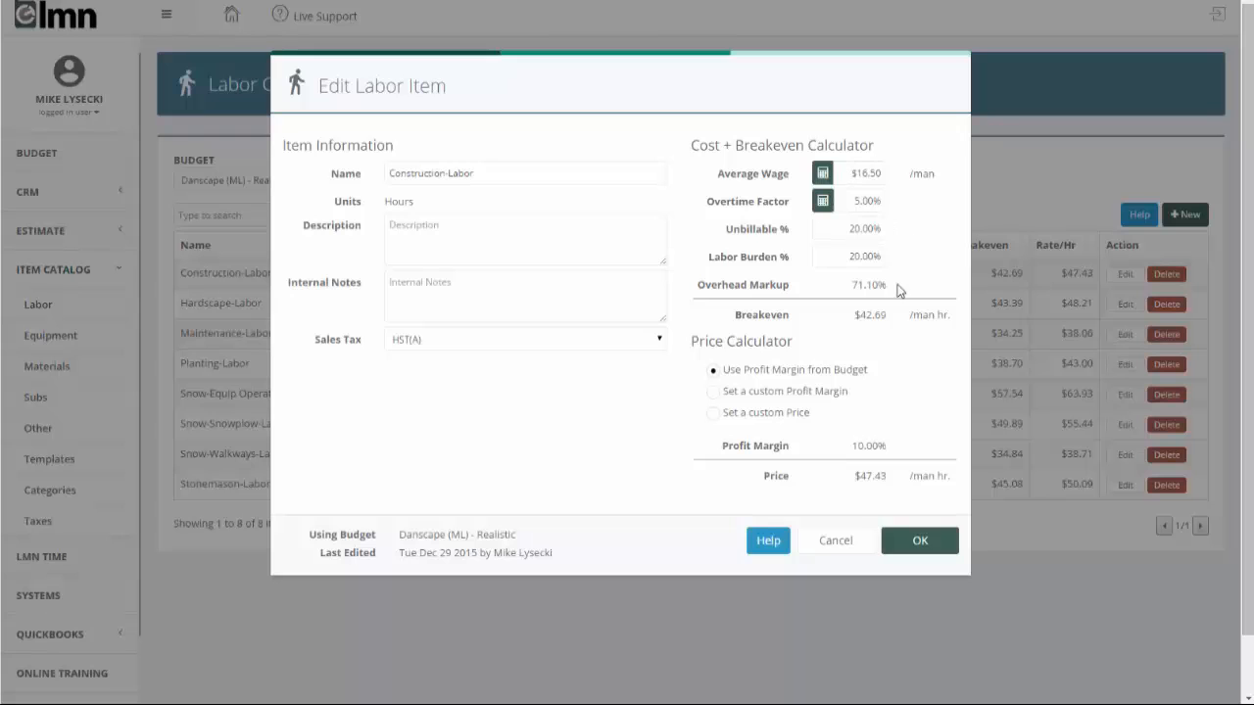
click(822, 175)
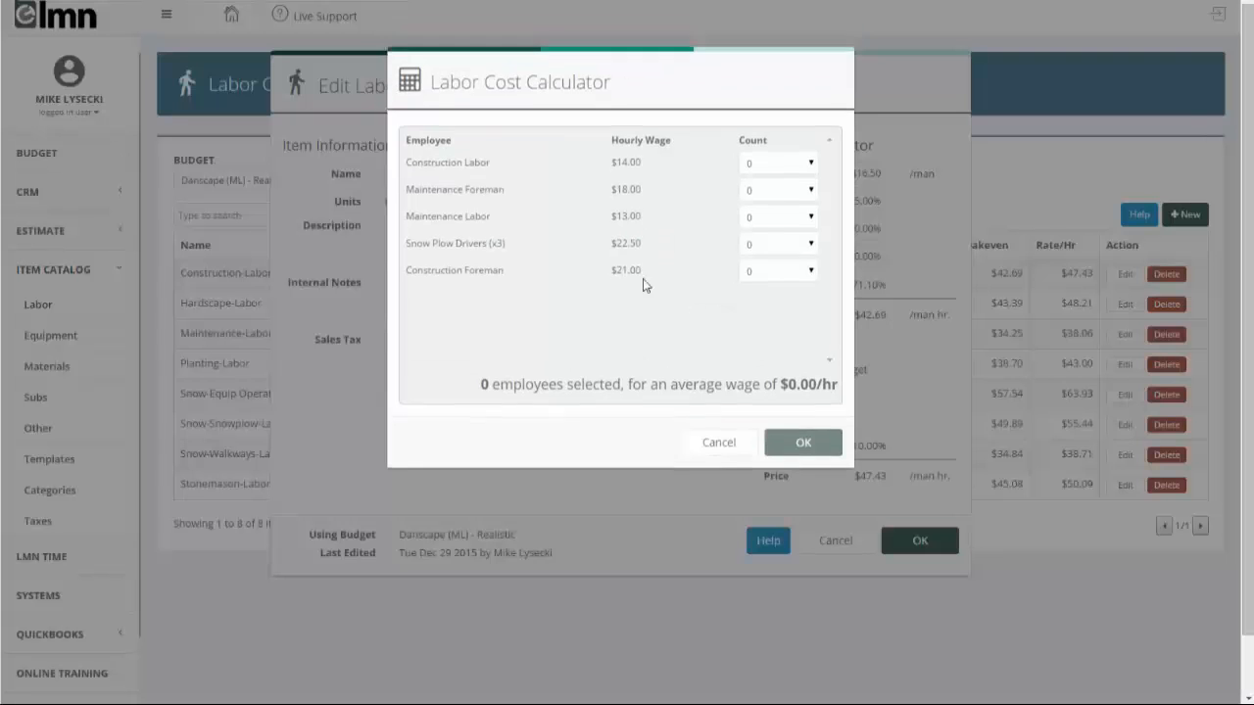
click(781, 170)
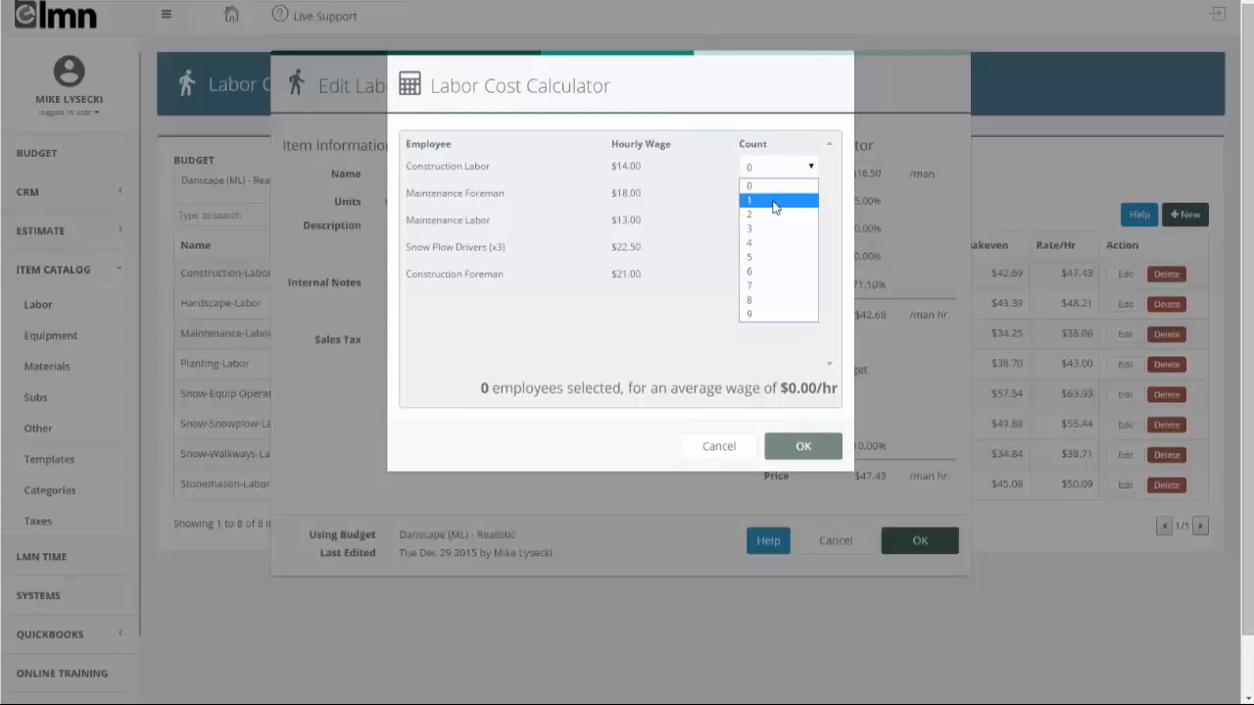
click(773, 214)
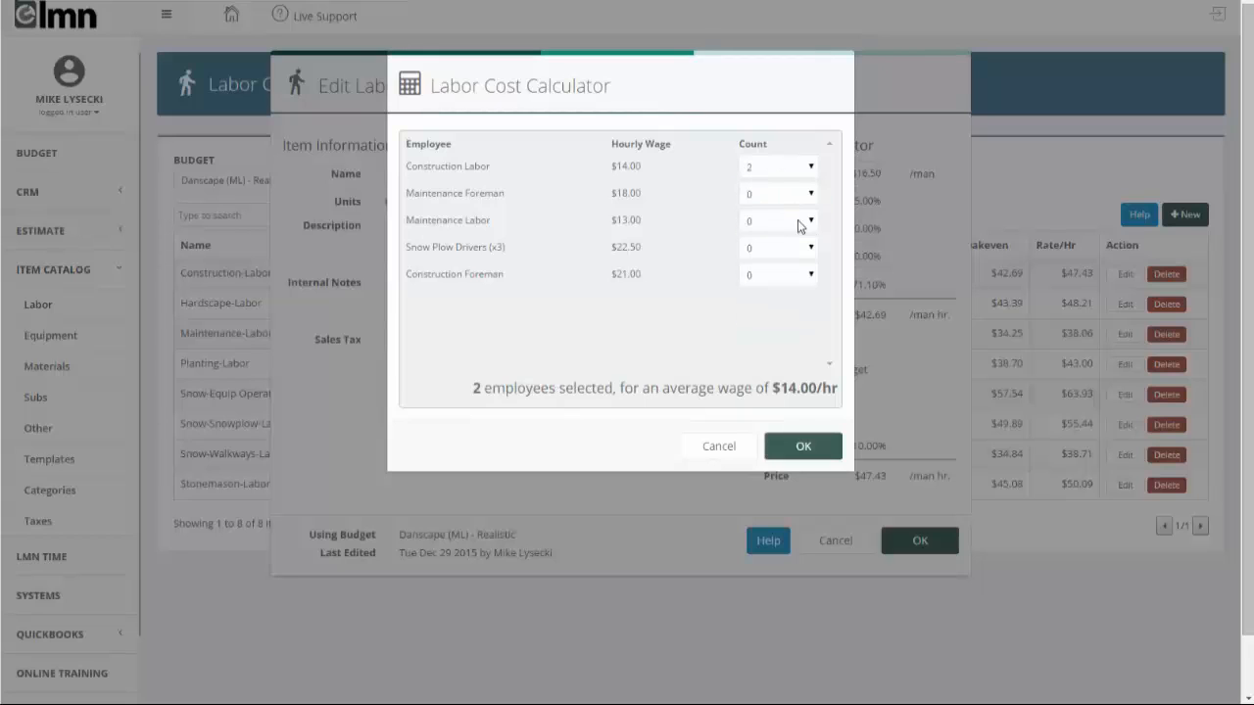
click(781, 277)
click(770, 311)
click(804, 446)
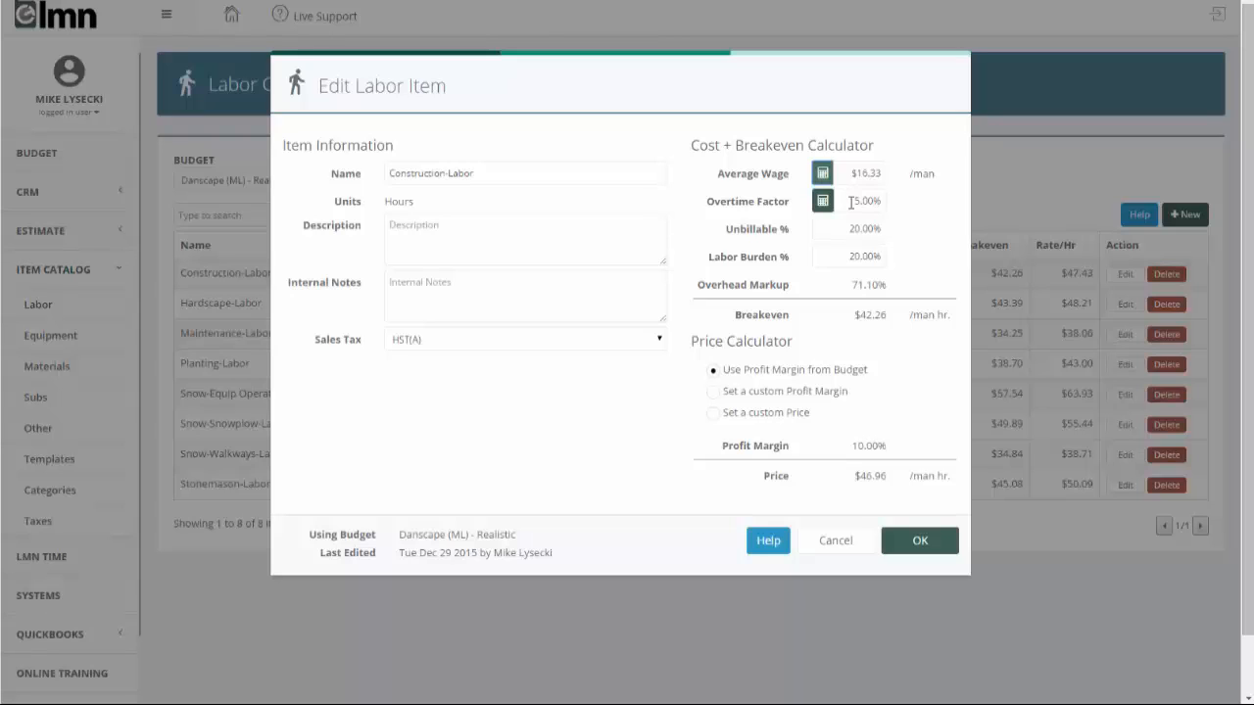
Review the unbillable percentage, labor burden and overhead markup in the Construction-Labor cost and breakeven calculator
drag(834, 230, 897, 255)
click(908, 238)
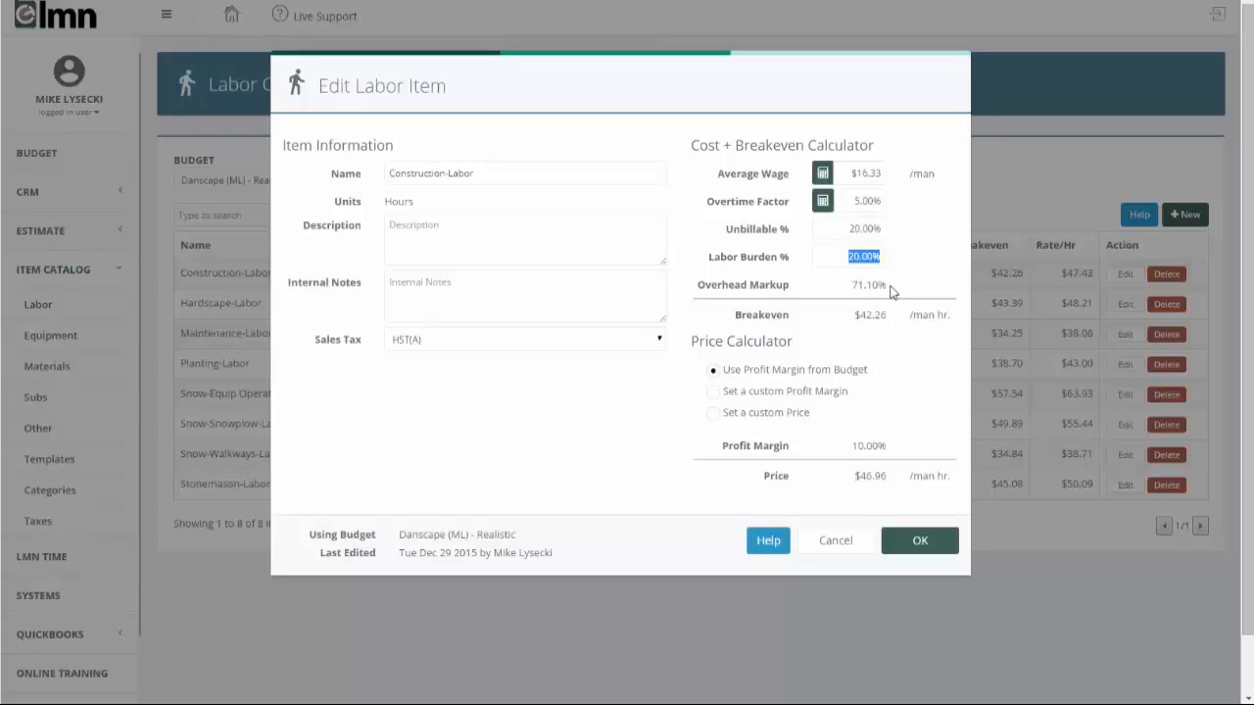
drag(890, 286, 851, 285)
click(912, 278)
Set a custom profit margin of 20% for the Construction-Labor item
click(713, 392)
drag(840, 445, 929, 446)
text(20)
click(899, 384)
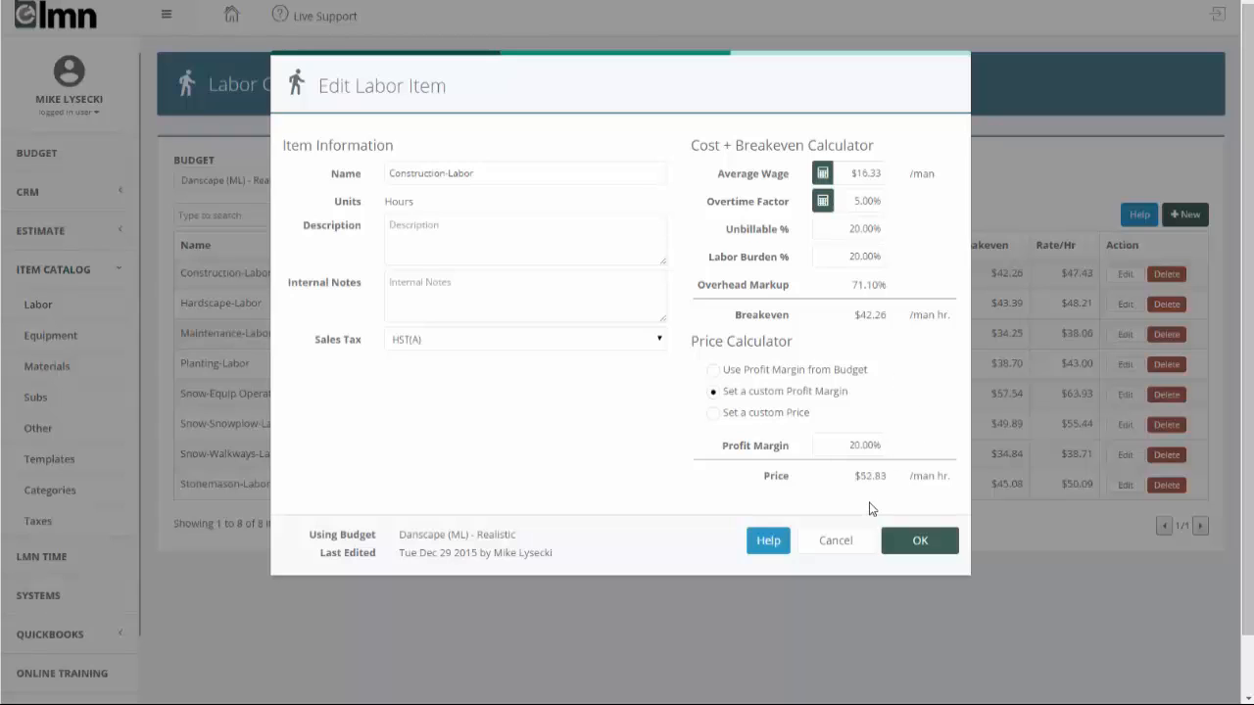
Try a custom price of $50 per man hour for Construction-Labor and discard all changes to the item
click(713, 412)
drag(836, 470, 970, 454)
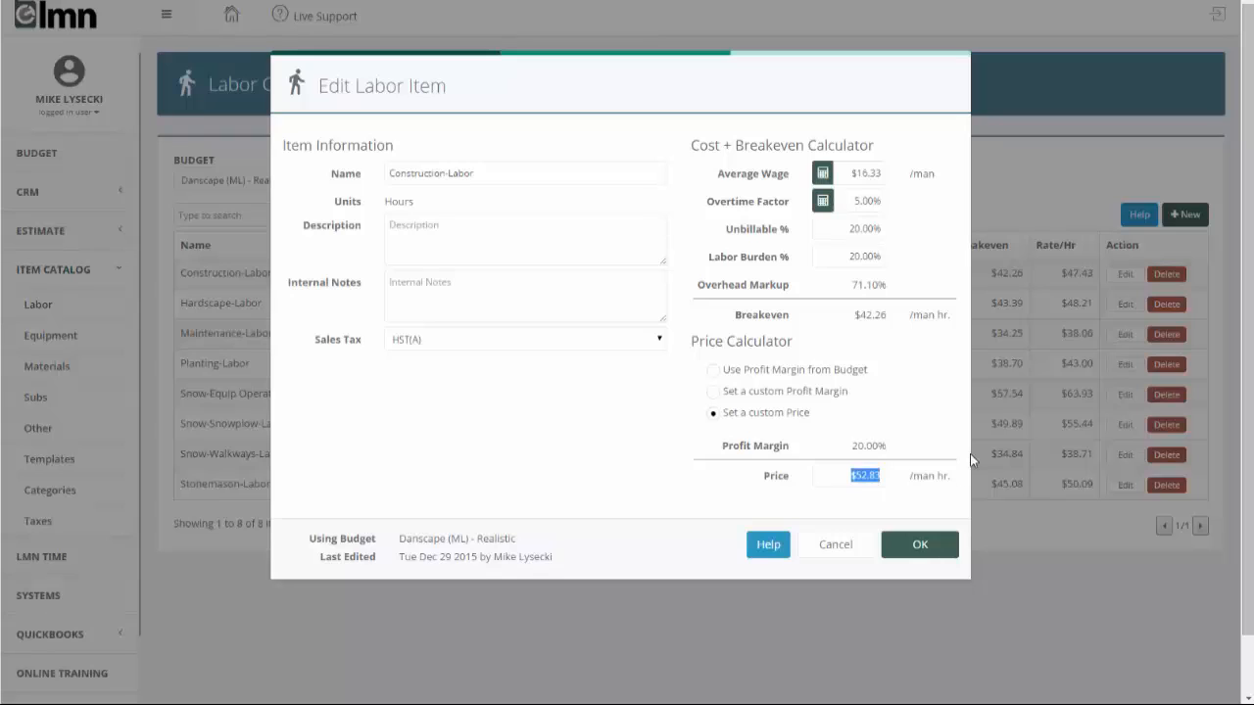
text(50)
click(960, 426)
click(835, 544)
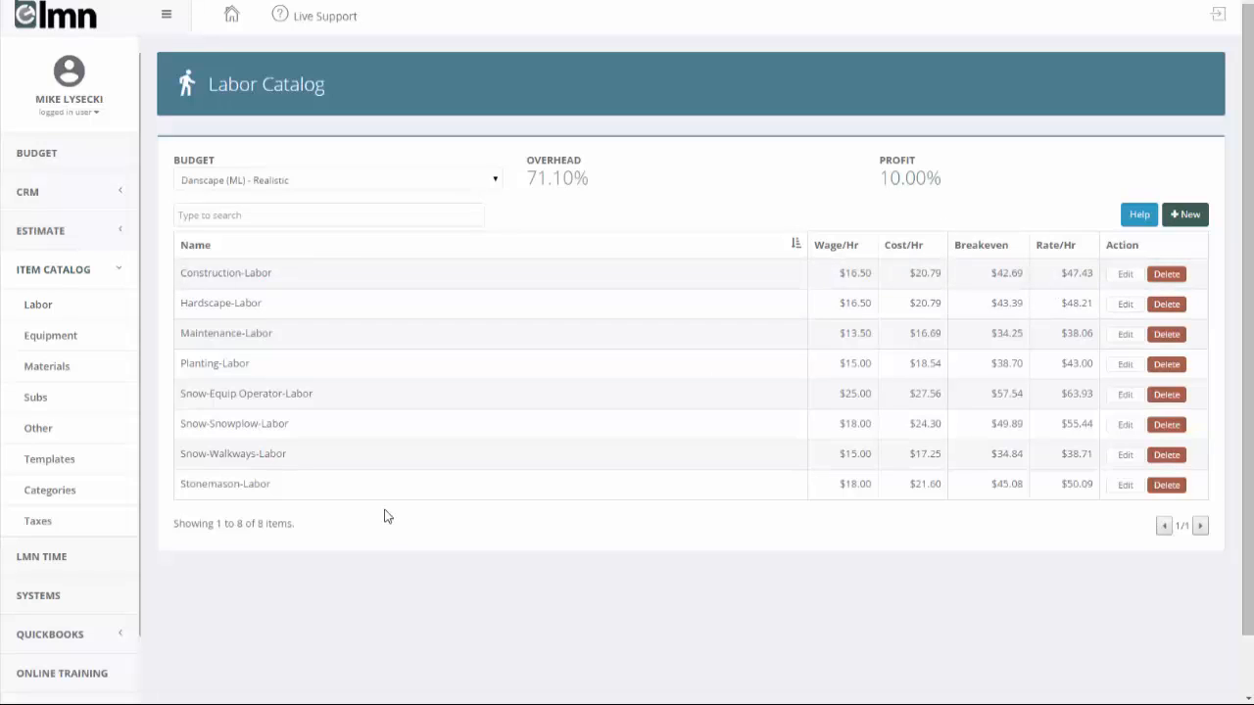
Browse the equipment catalog and open the cost calculator for the Skid steer - Large item
click(40, 345)
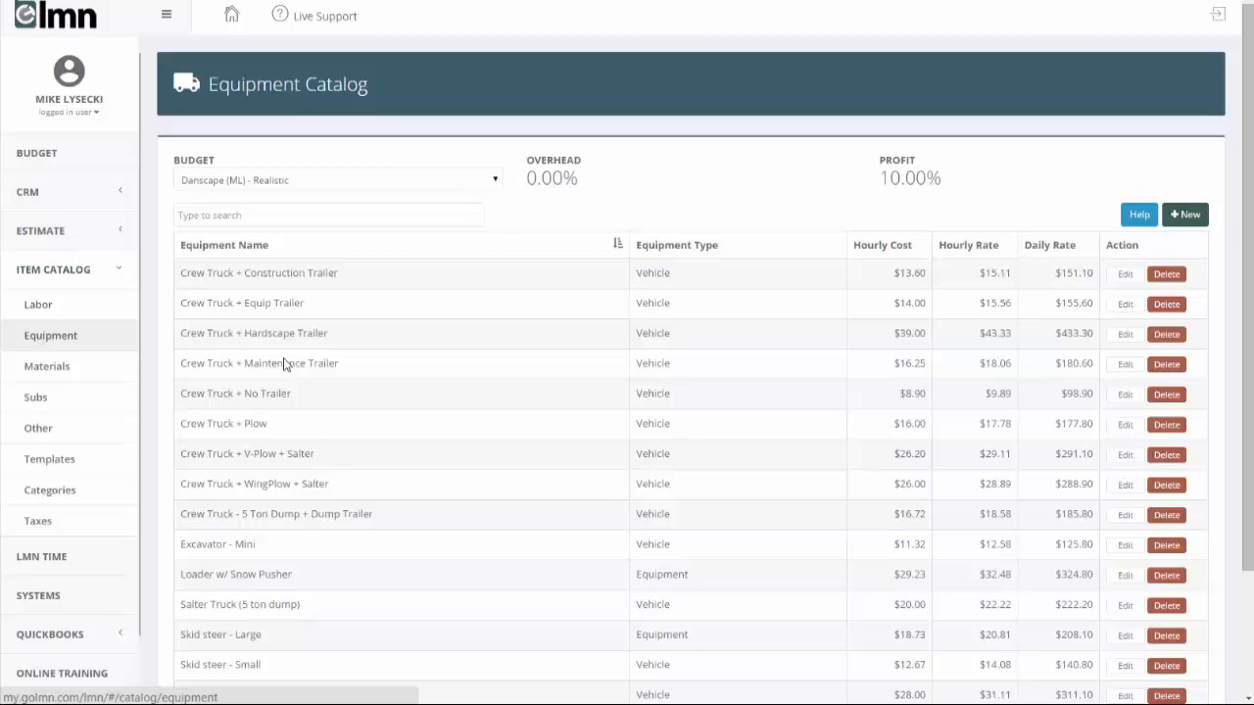
scroll(340, 361, down, 1)
scroll(340, 361, down, 1)
scroll(341, 378, up, 1)
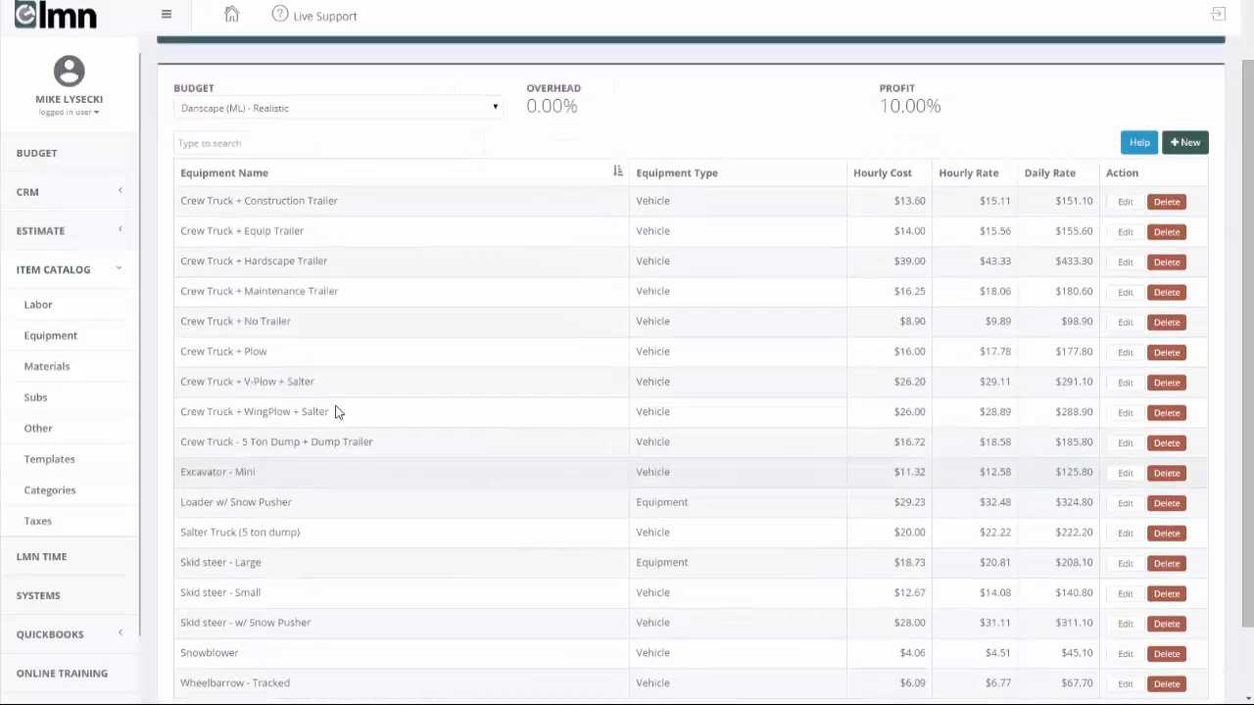
click(265, 567)
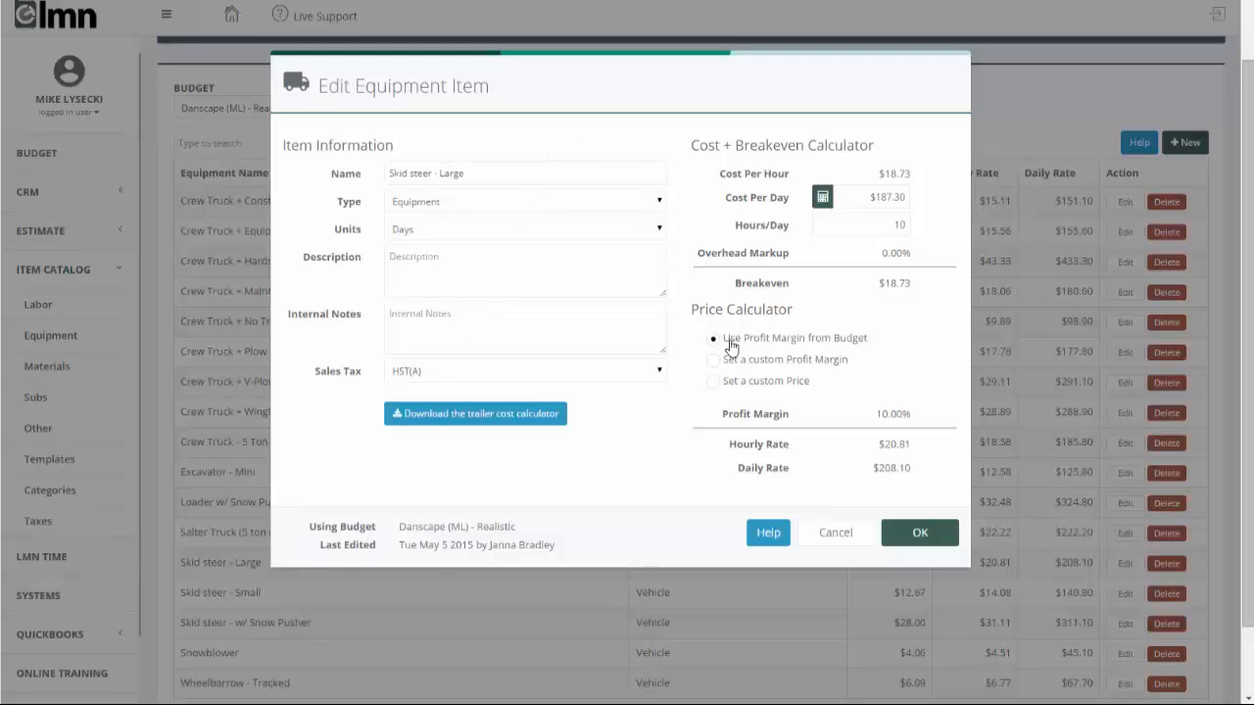
click(822, 200)
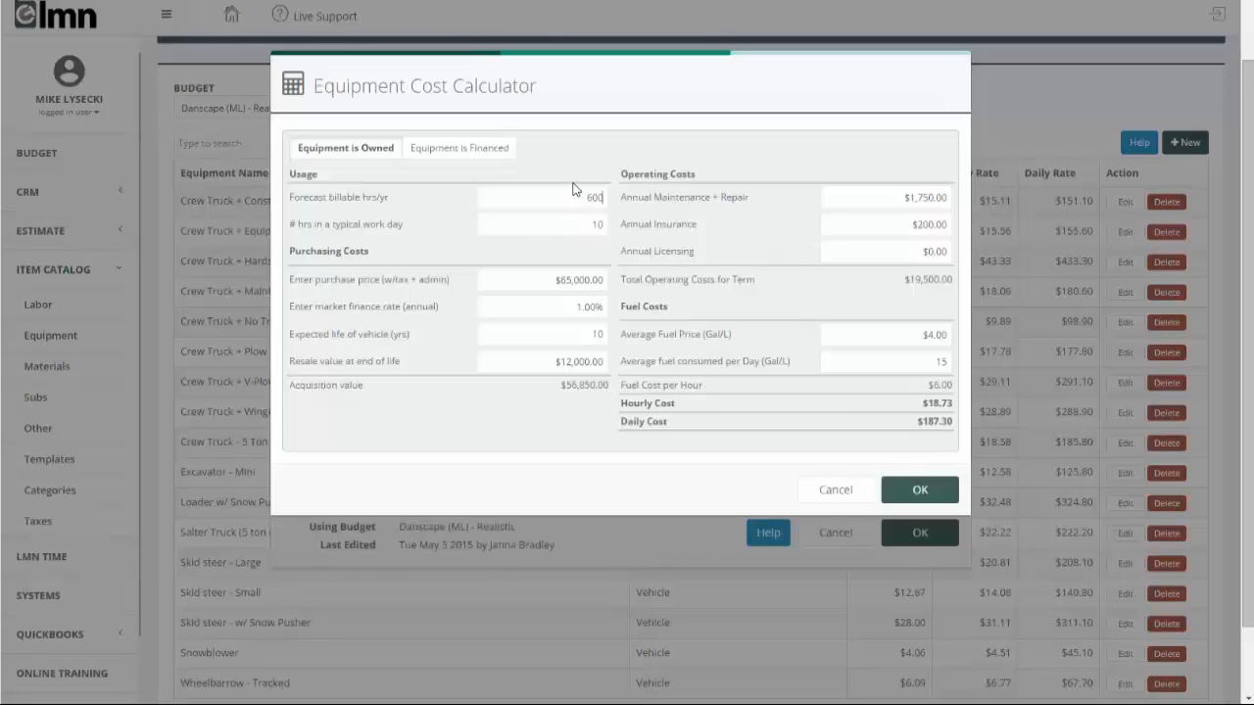
Review the skid steer's billable hours, purchase, resale and operating cost fields, and save the equipment item
double_click(611, 199)
click(534, 282)
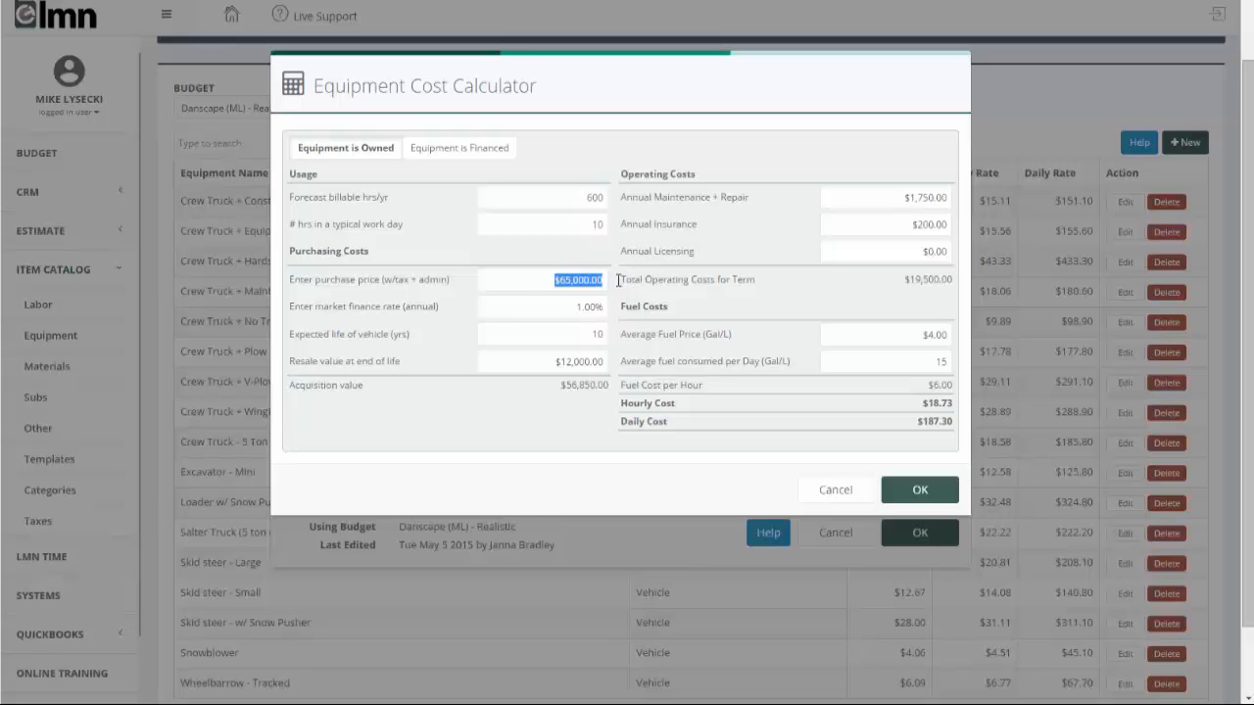
click(578, 336)
click(545, 364)
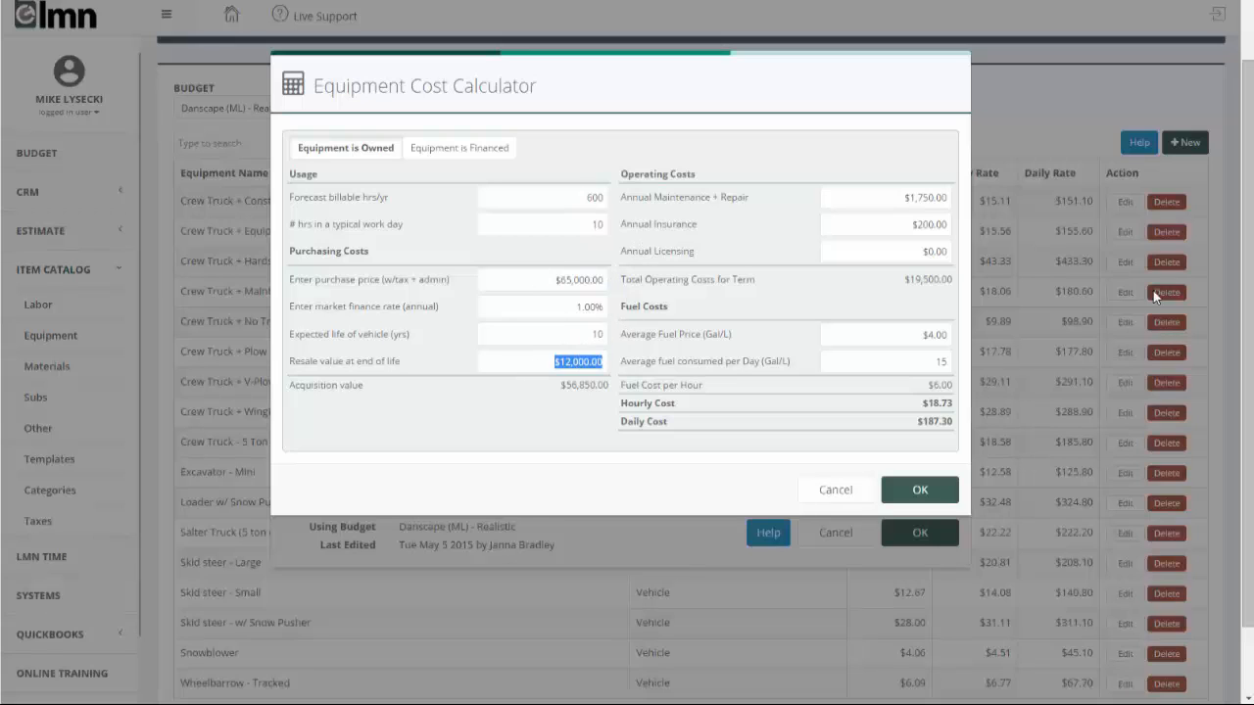
click(893, 199)
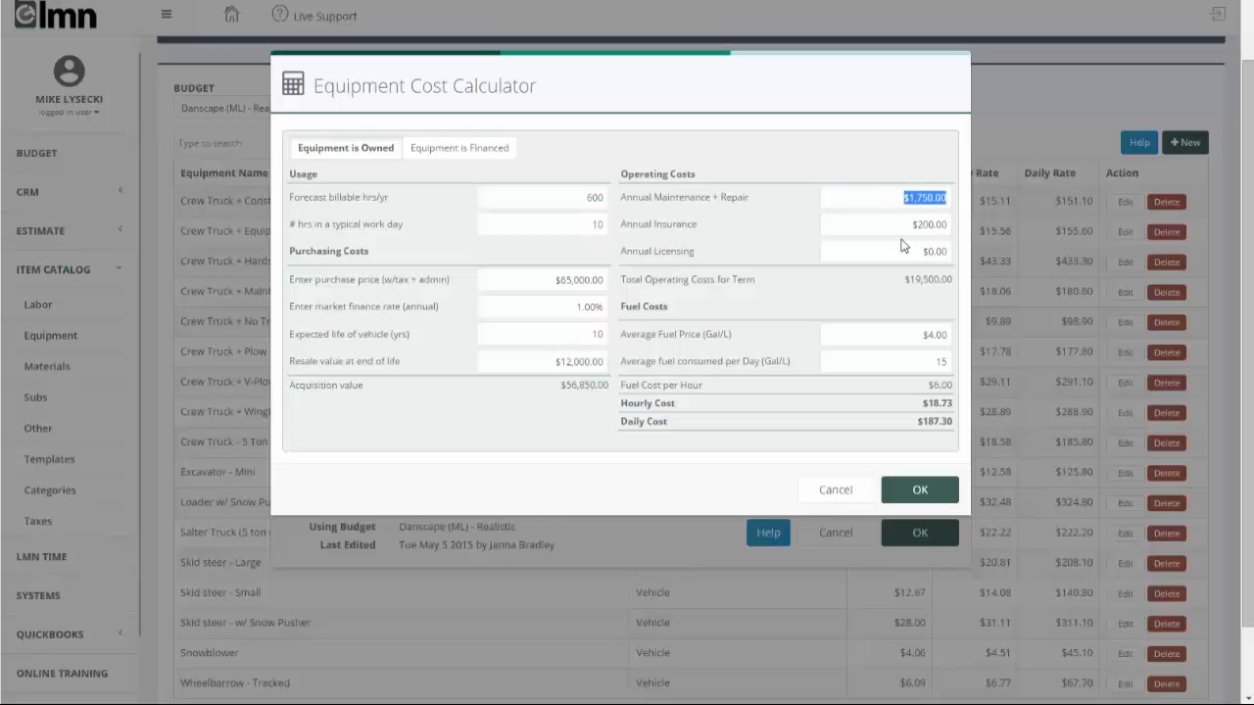
drag(901, 245, 942, 235)
click(891, 312)
click(921, 492)
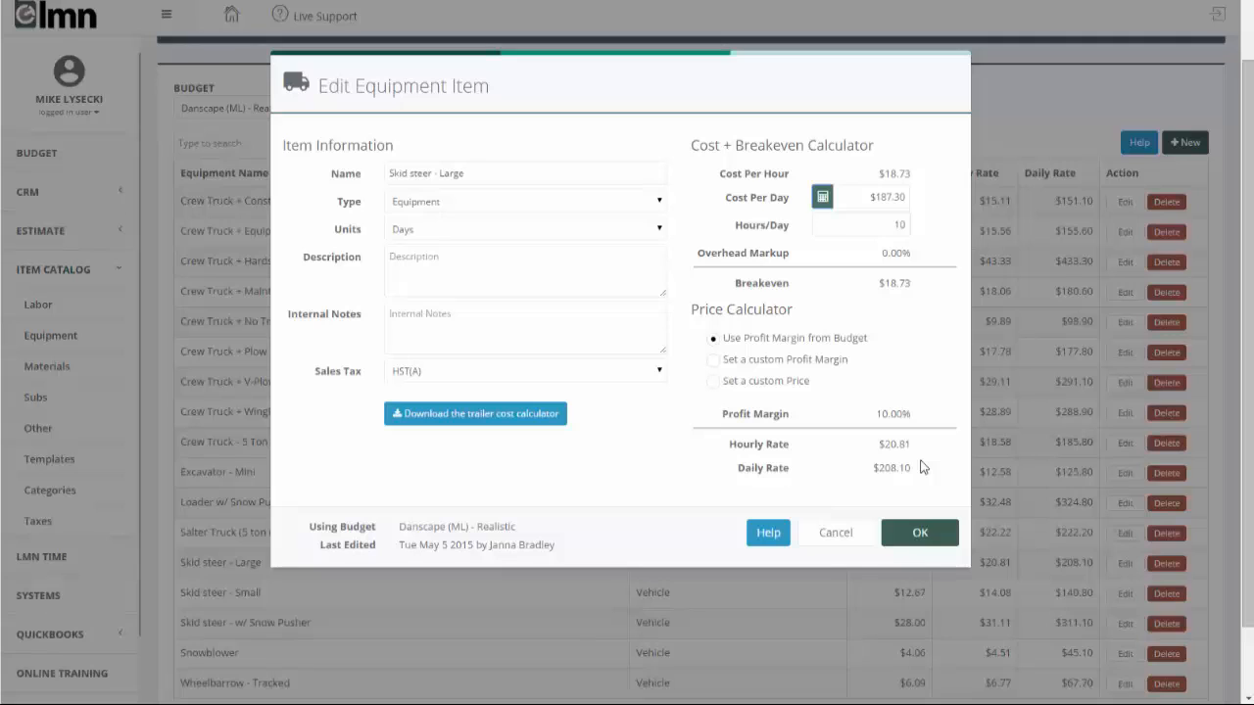
click(911, 532)
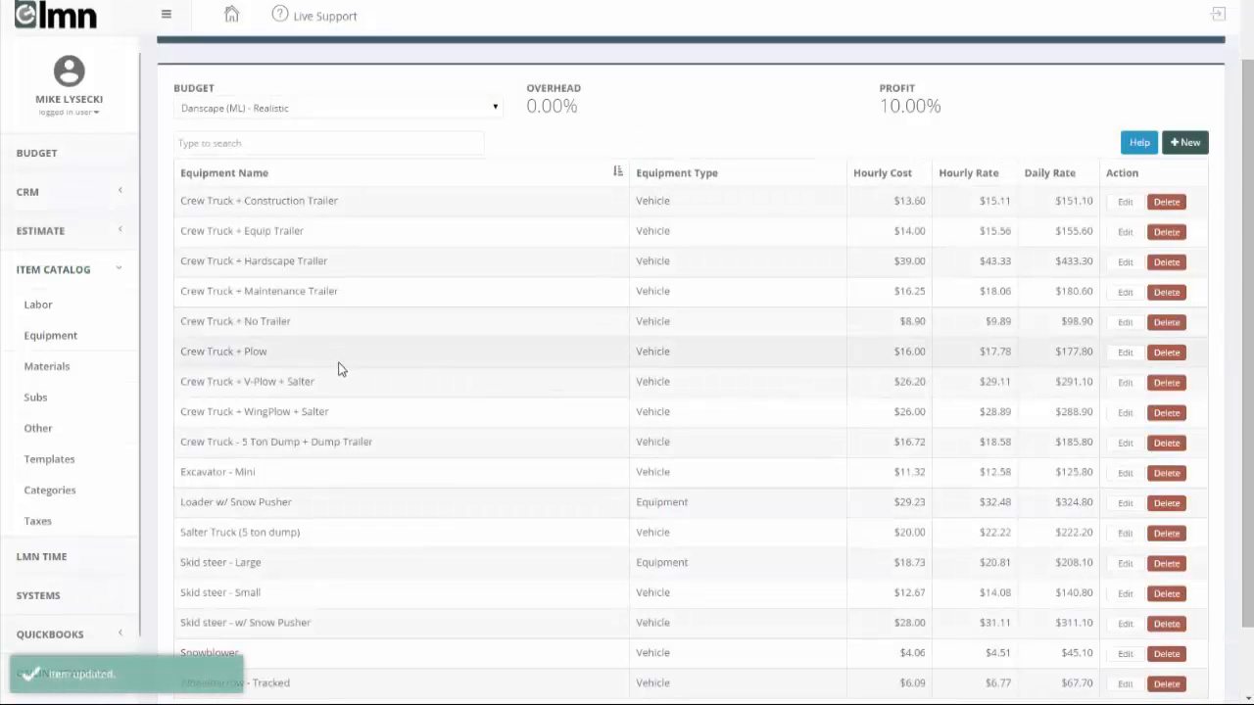
Browse the material catalog and filter it to the Aggregates + Sand category
click(63, 373)
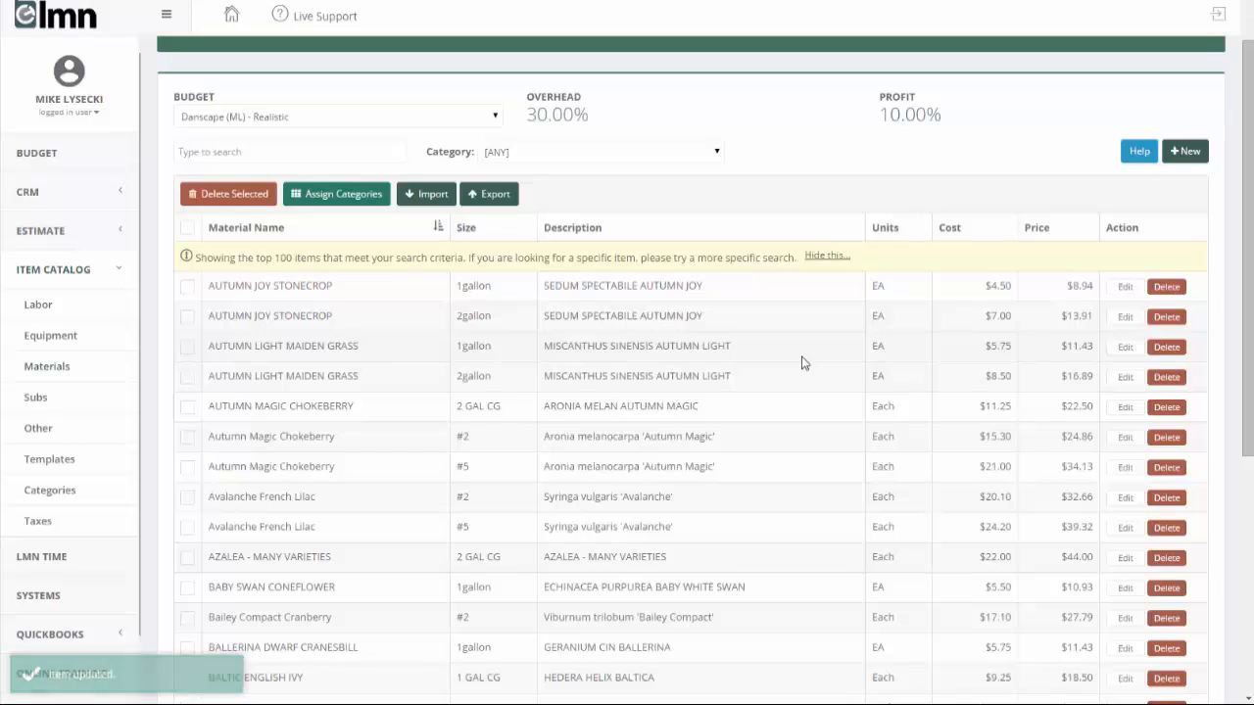
scroll(801, 363, down, 4)
scroll(798, 368, up, 4)
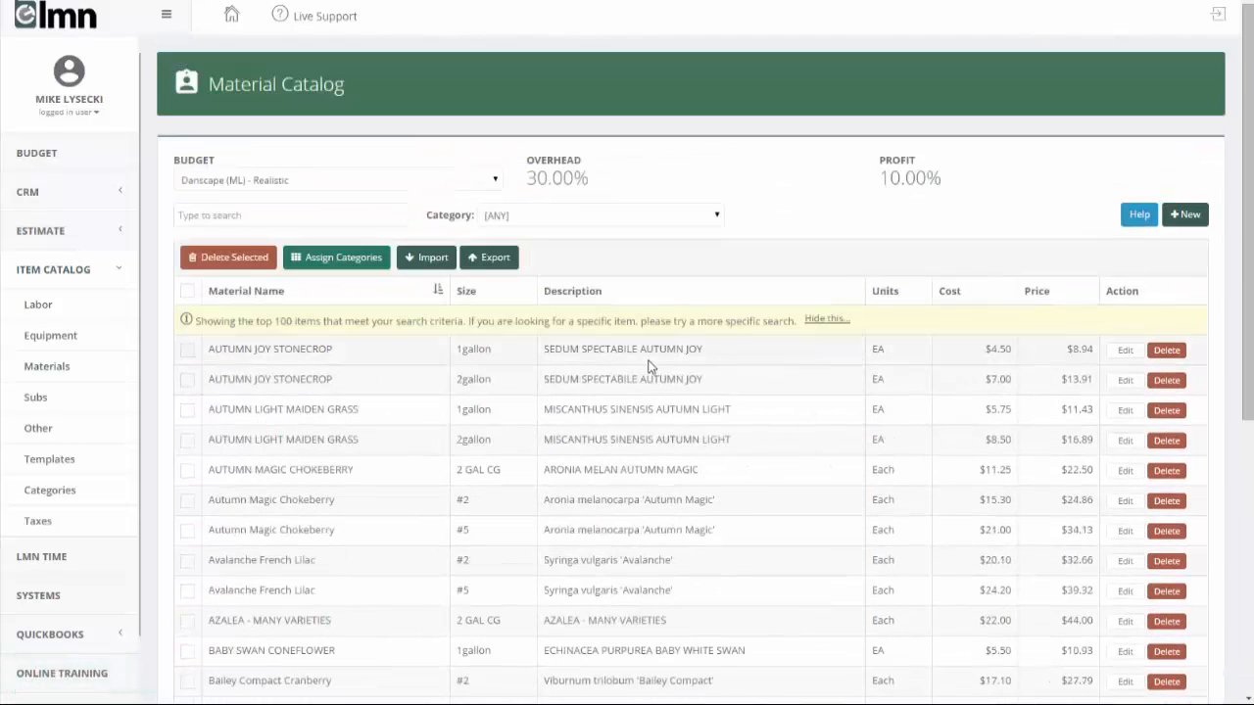
click(570, 218)
click(559, 246)
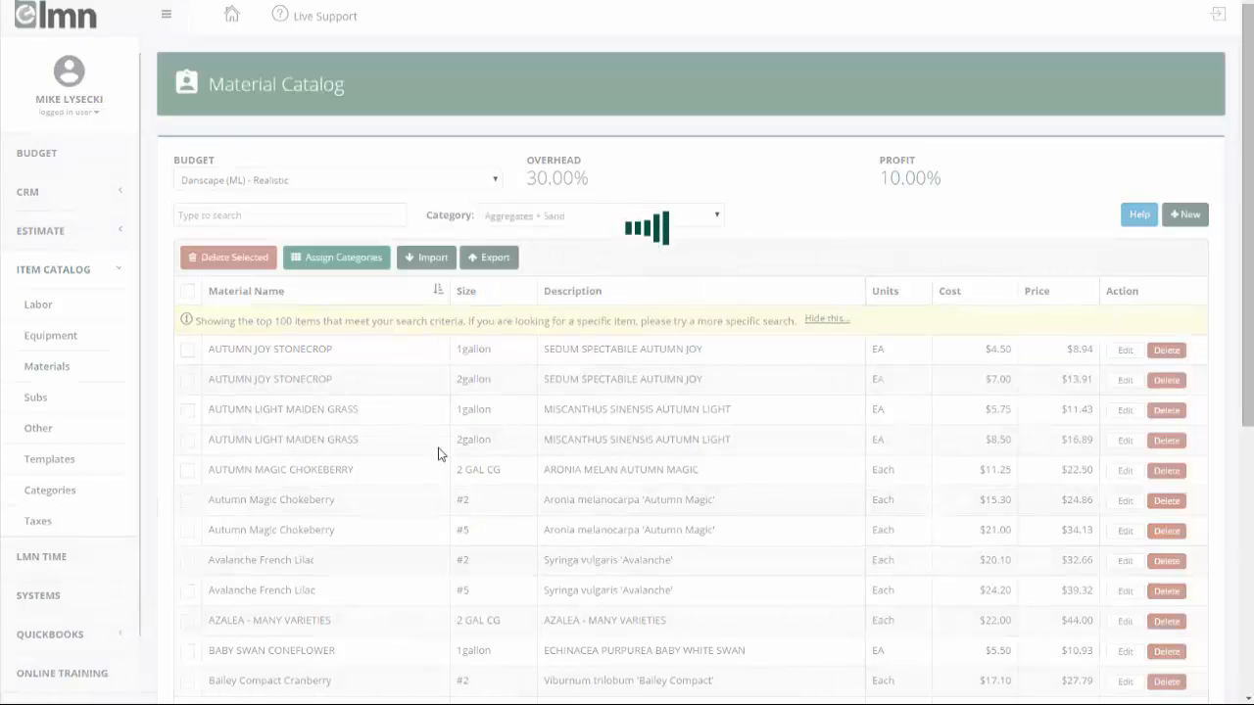
Search the filtered materials for "grave", clear the search, and reset the category filter to [ANY]
click(280, 215)
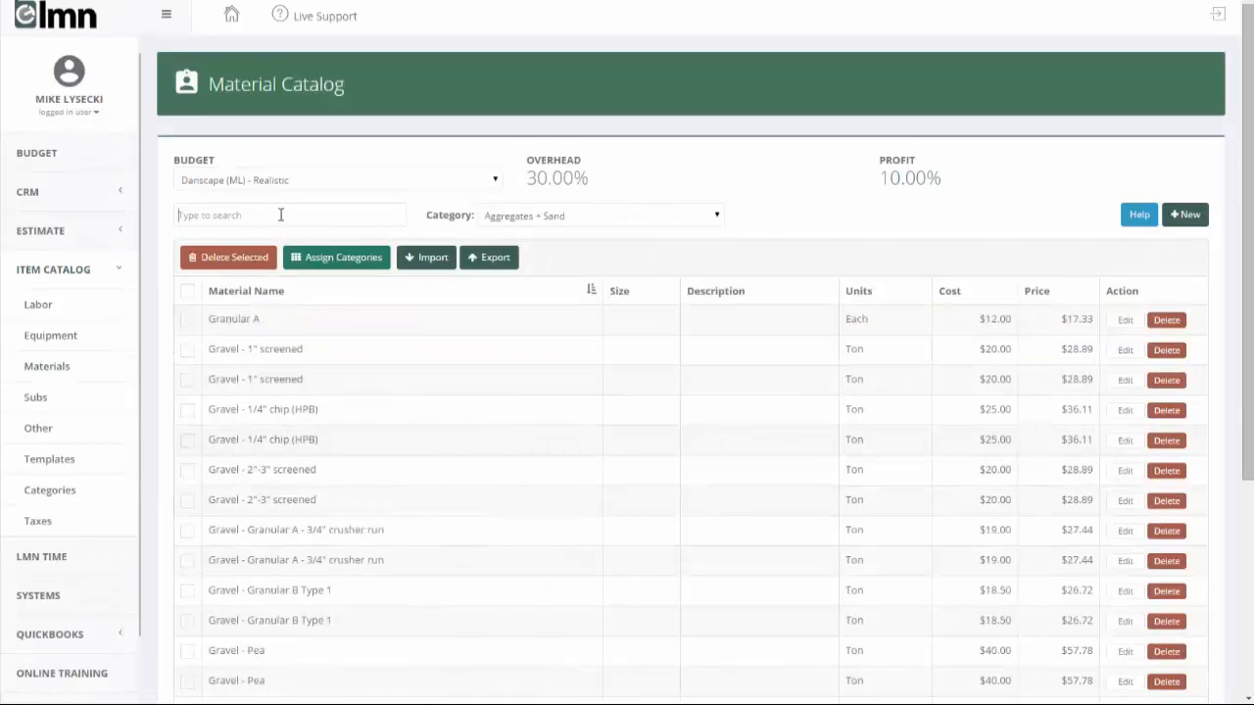
text(grave)
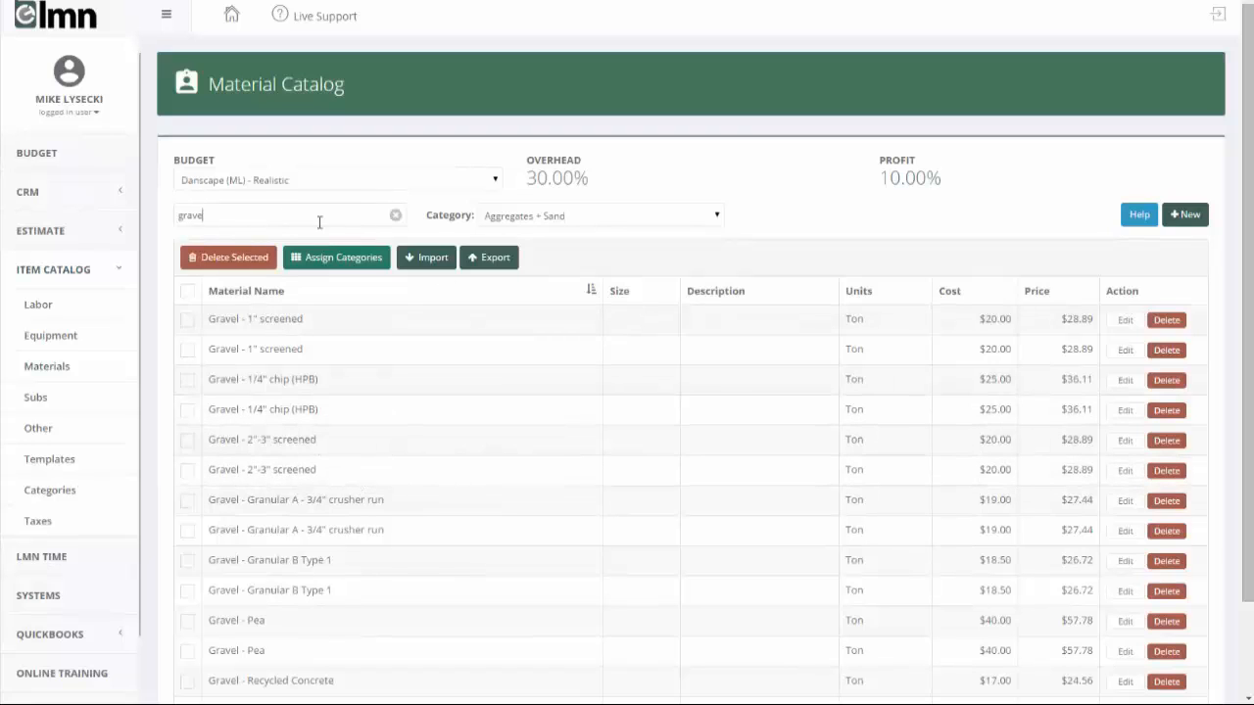
drag(245, 215, 162, 217)
key(BackSpace)
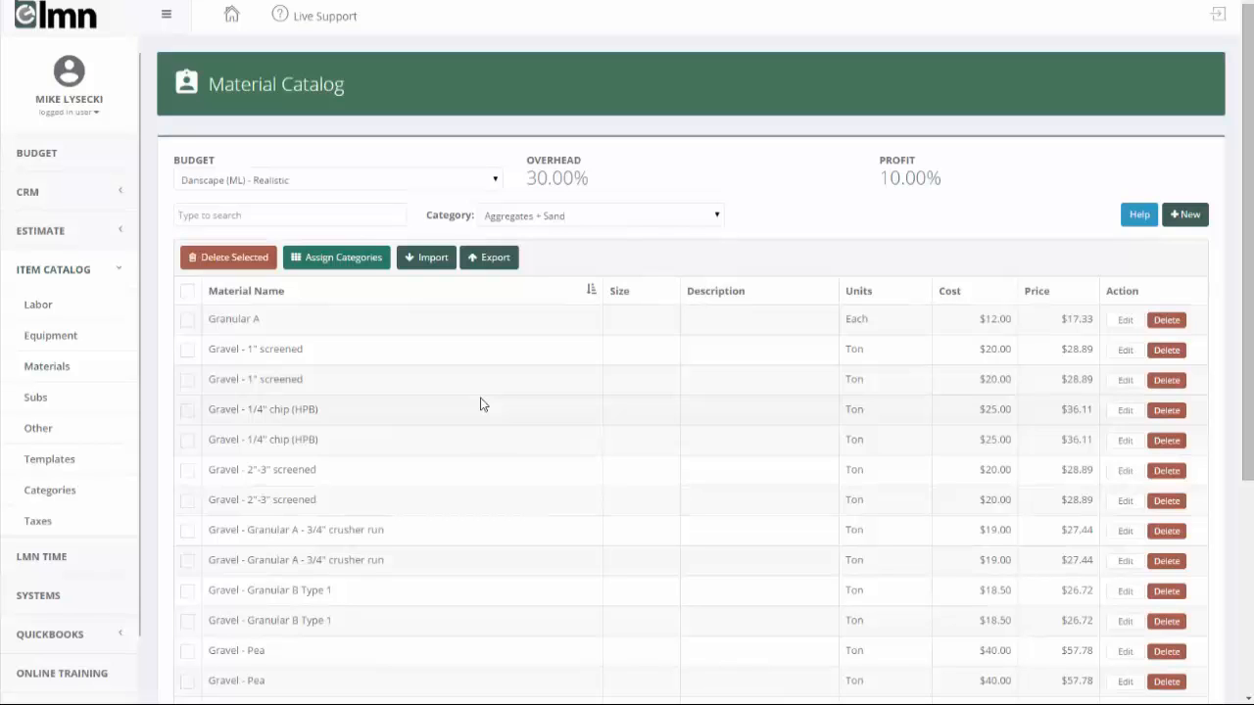
click(537, 215)
click(537, 233)
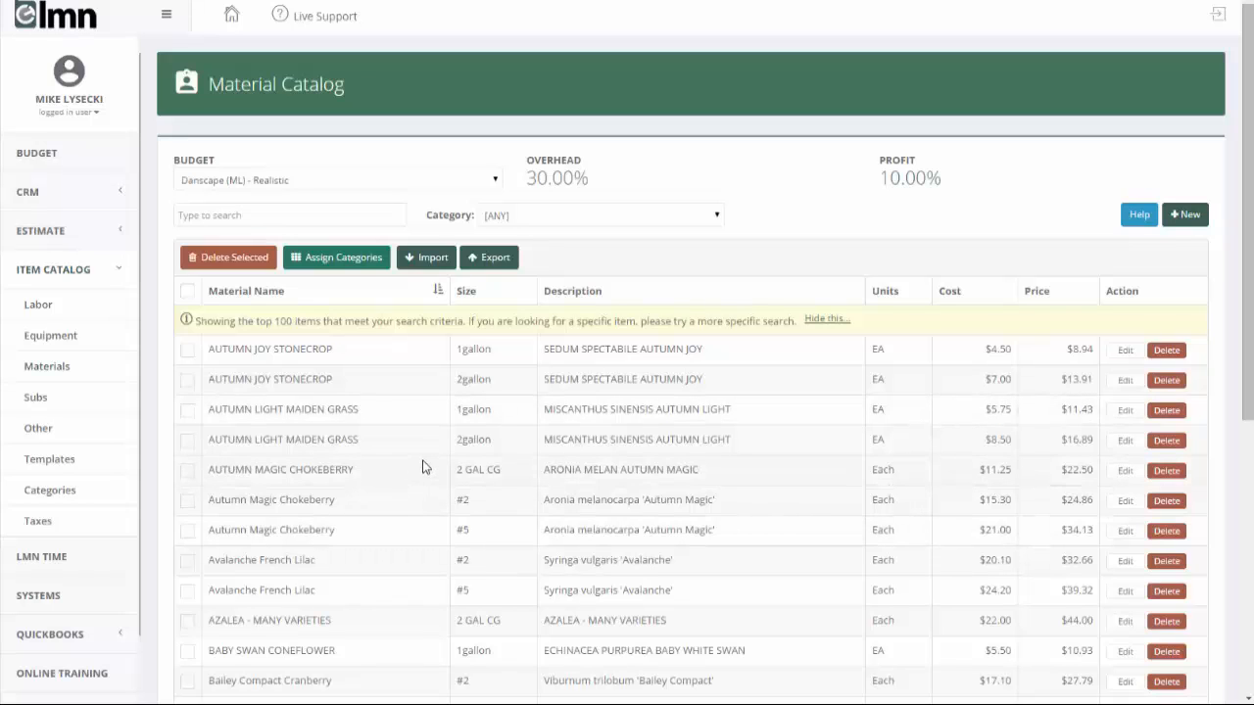
Review the units, unit cost and profit margin of the Irrigation - Waterboys Irrigation subcontracting item and close it without saving
click(35, 397)
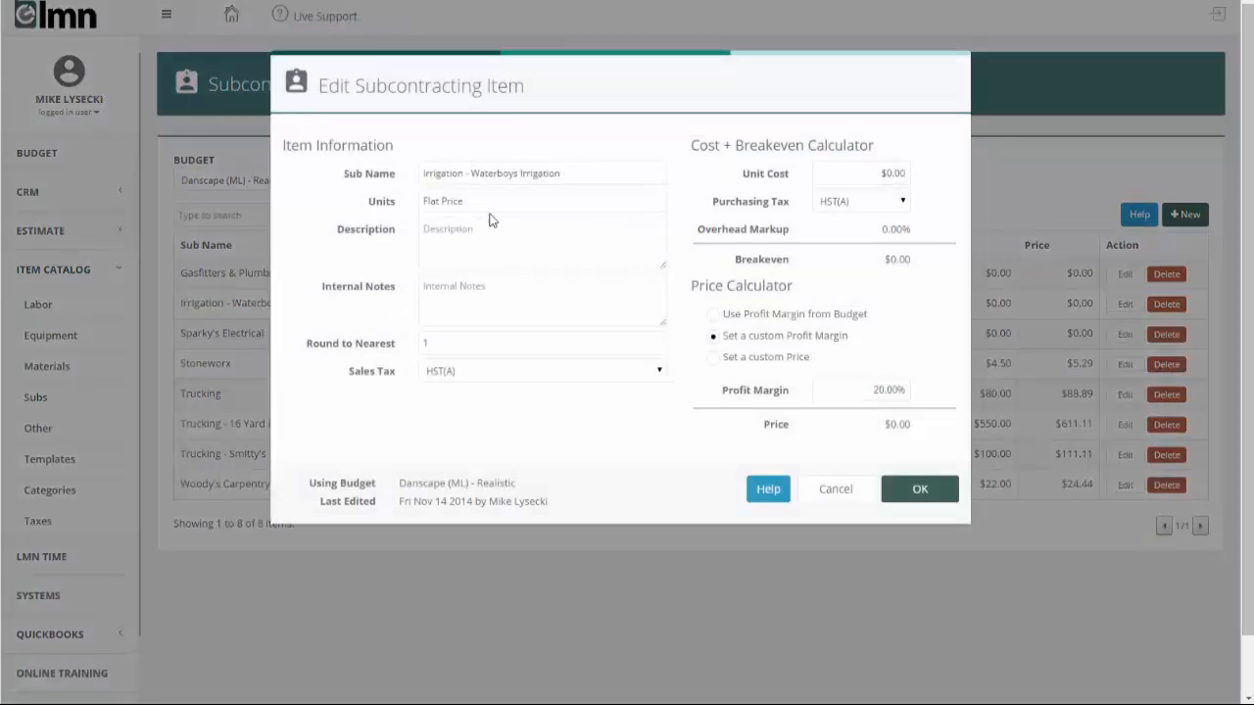
drag(500, 201, 381, 208)
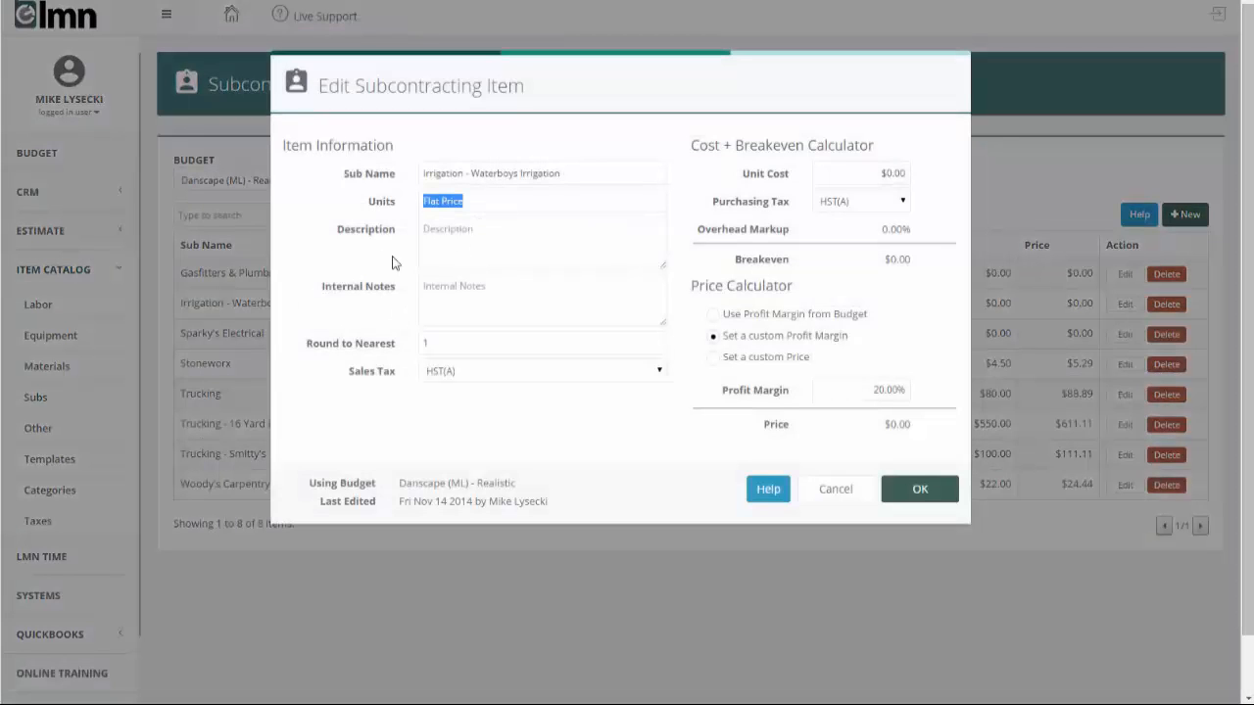
click(893, 174)
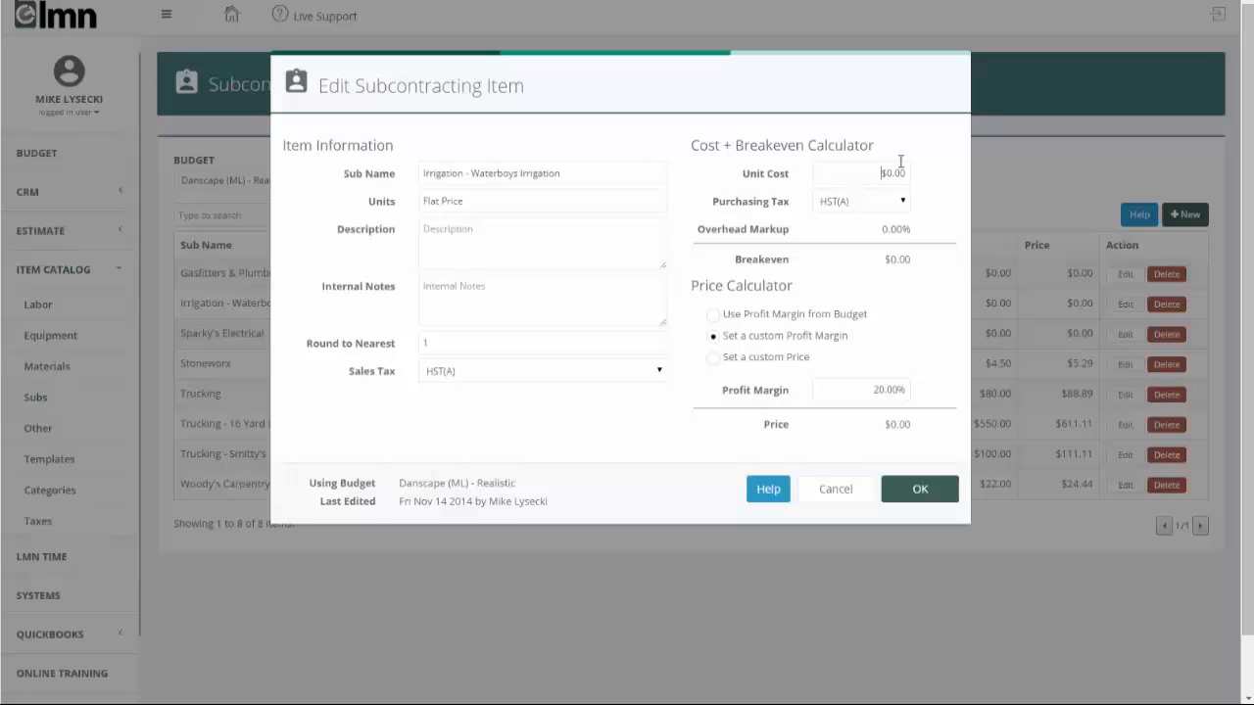
click(850, 389)
click(834, 493)
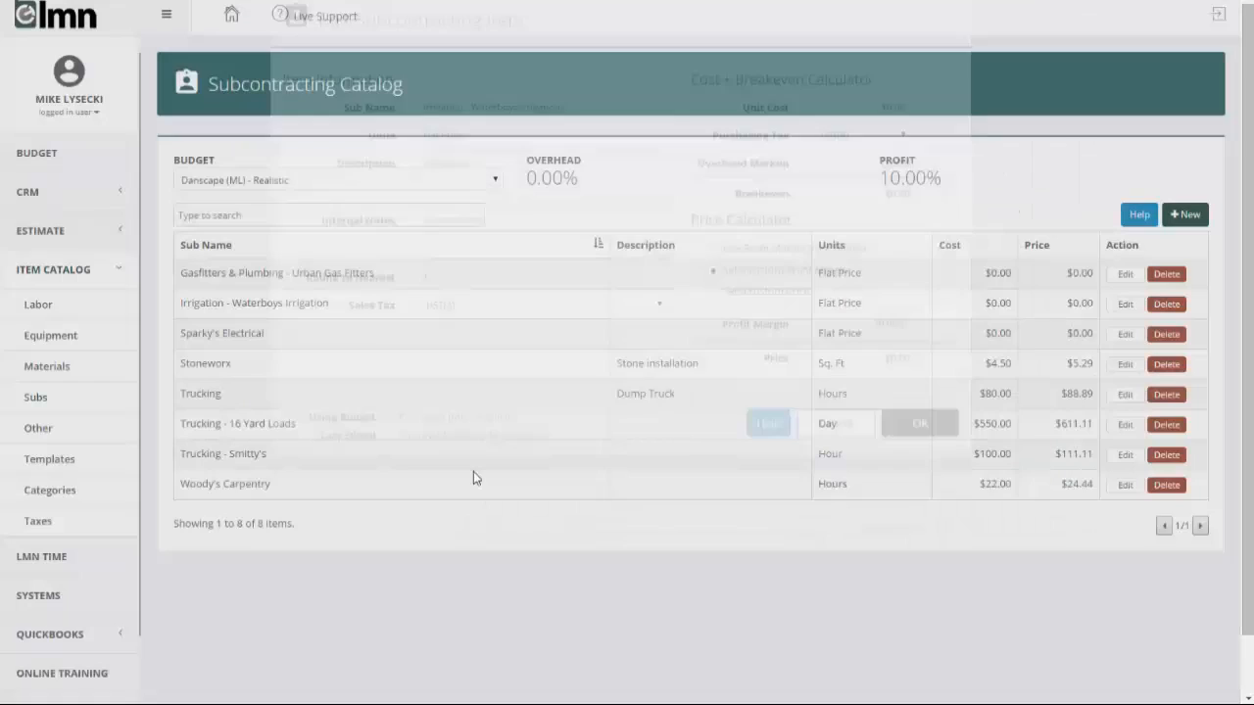
View the Other catalog and the work area templates, and open the item list of the Paver Driveway (500 - 2000 sq ft) template
click(39, 431)
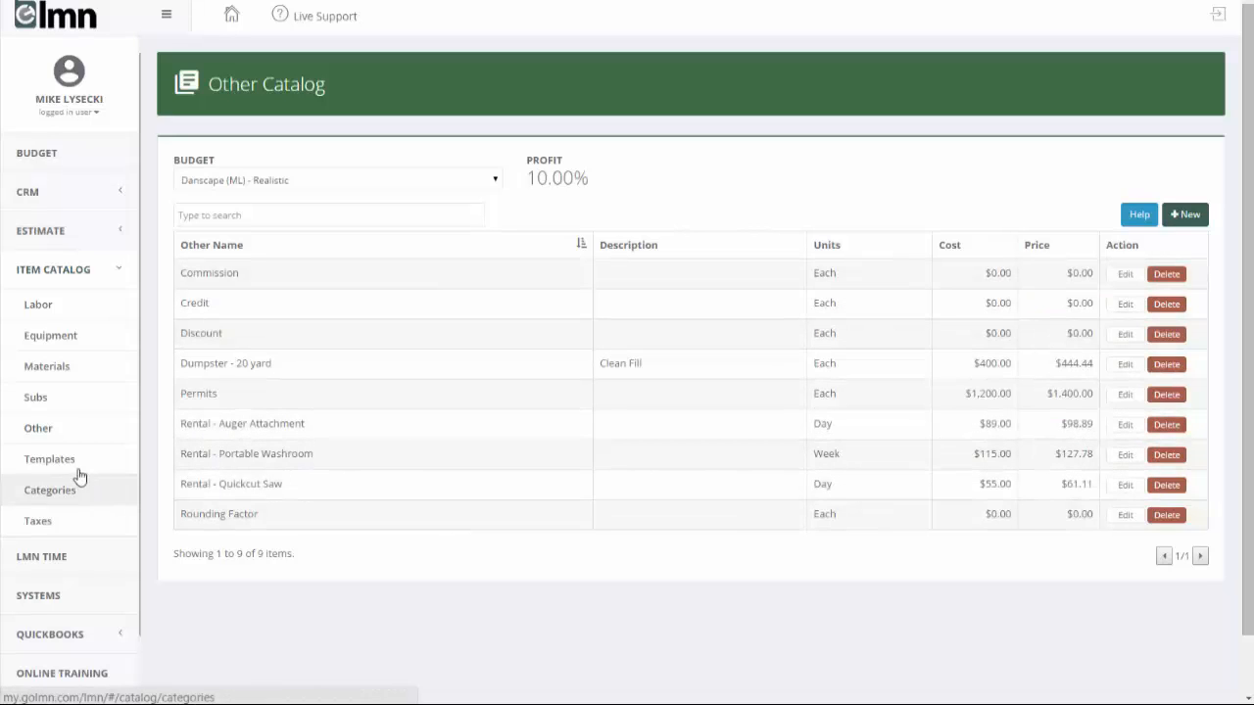
click(49, 461)
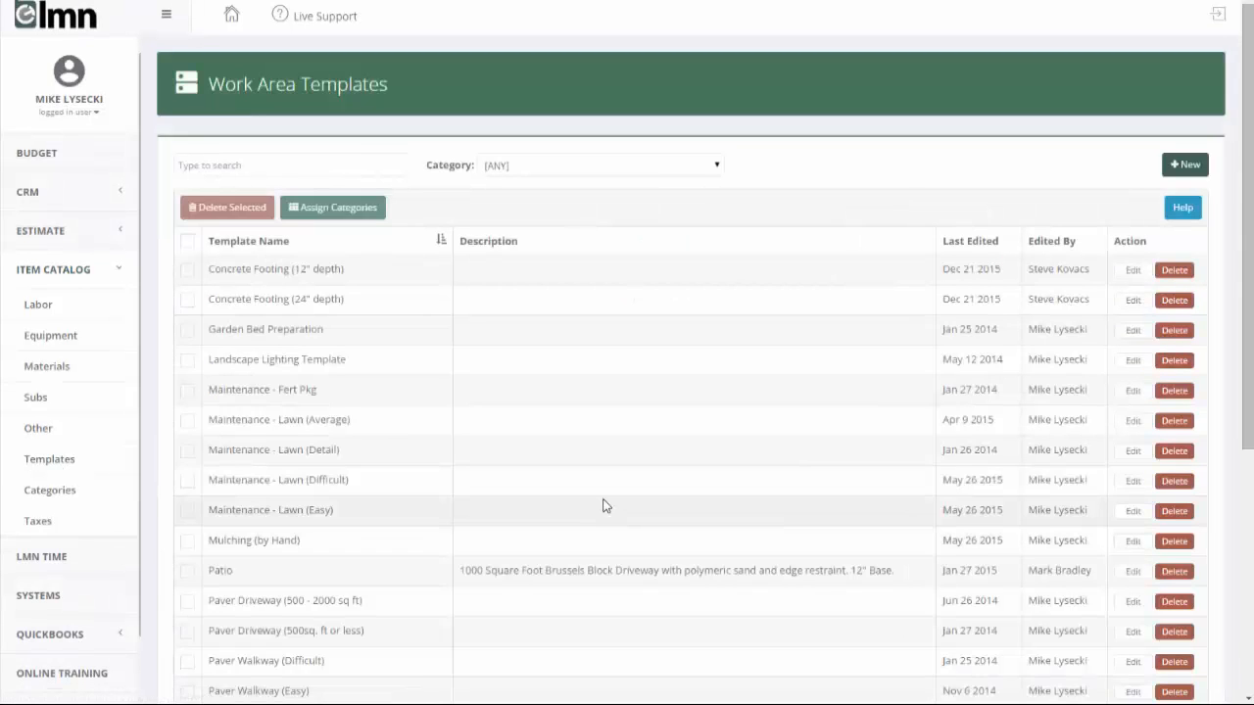
scroll(377, 301, down, 1)
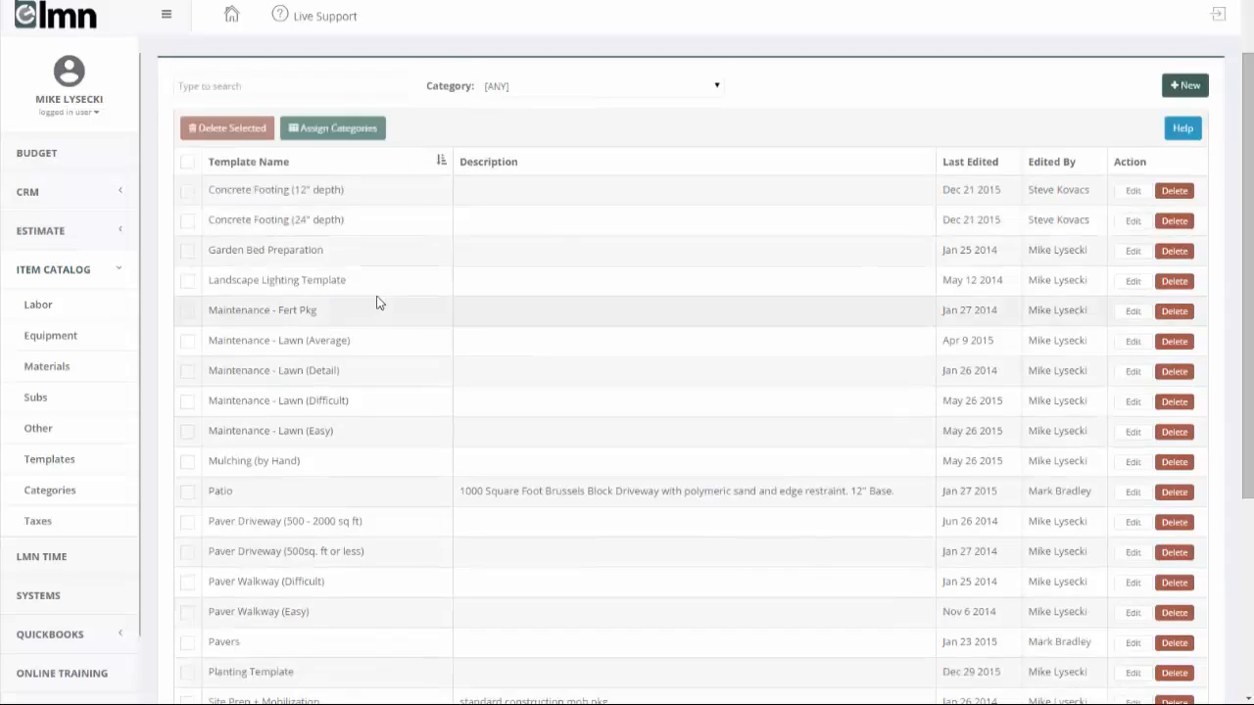
scroll(379, 303, up, 1)
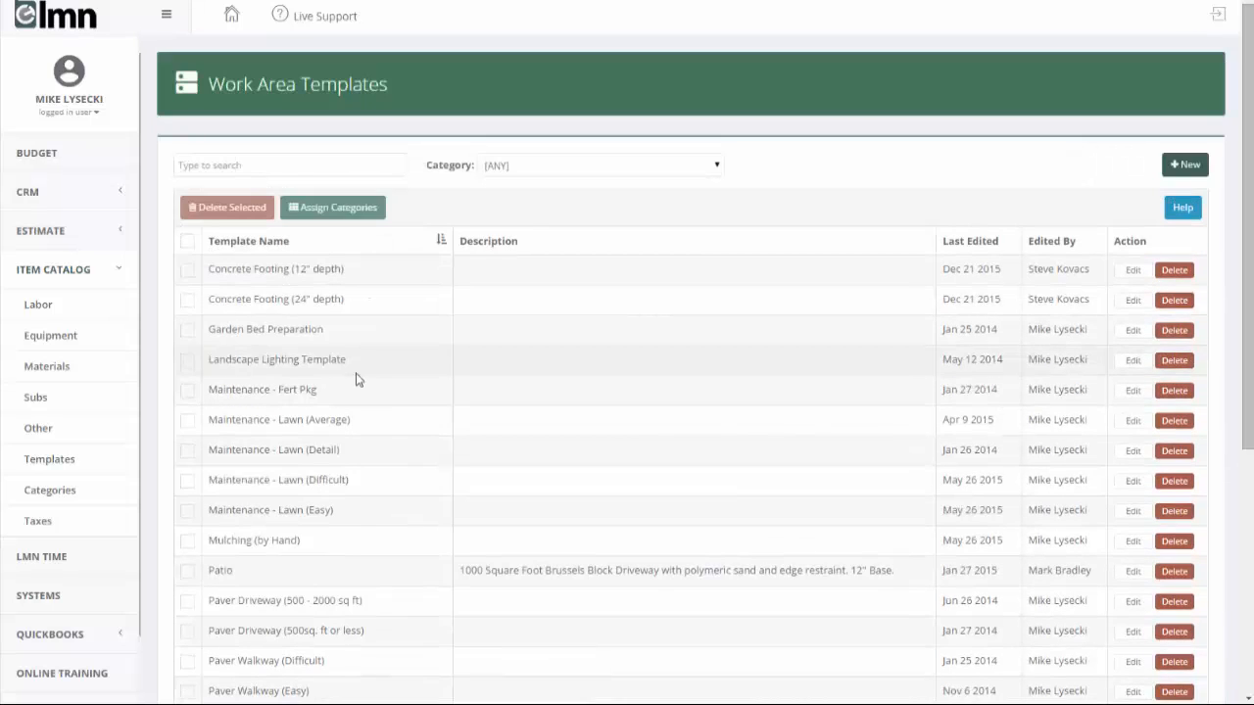
scroll(358, 380, down, 2)
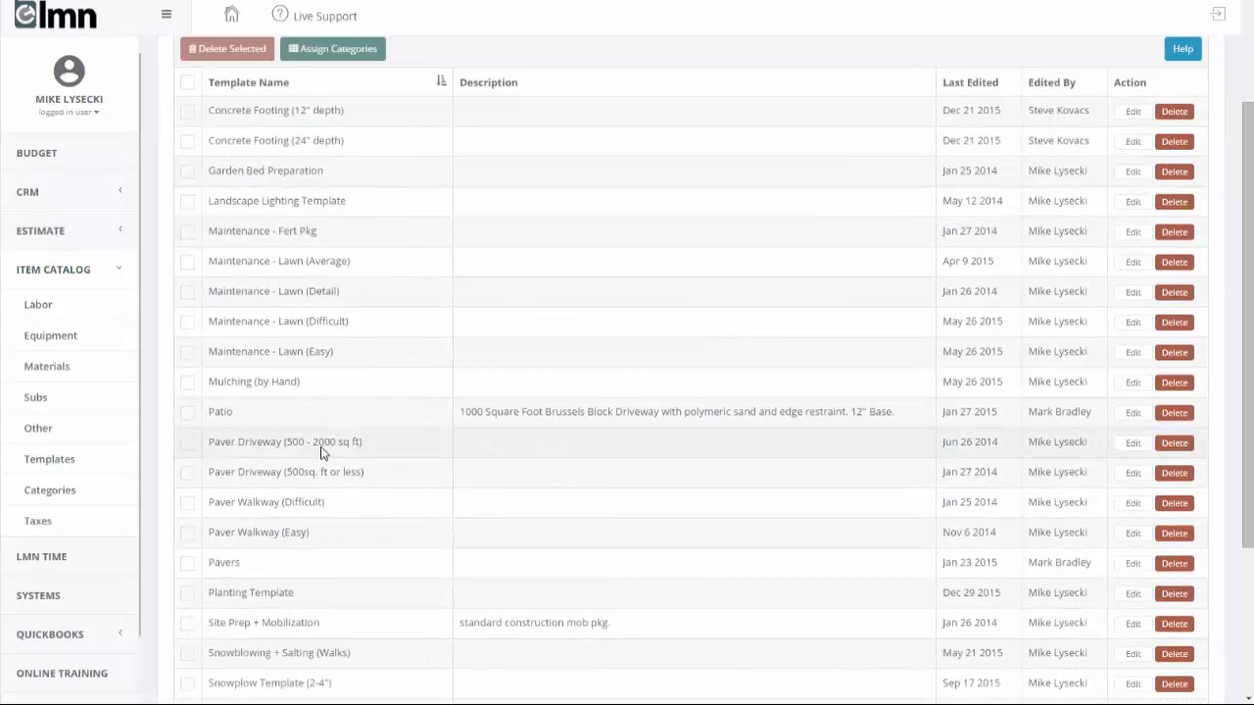
click(321, 449)
click(260, 165)
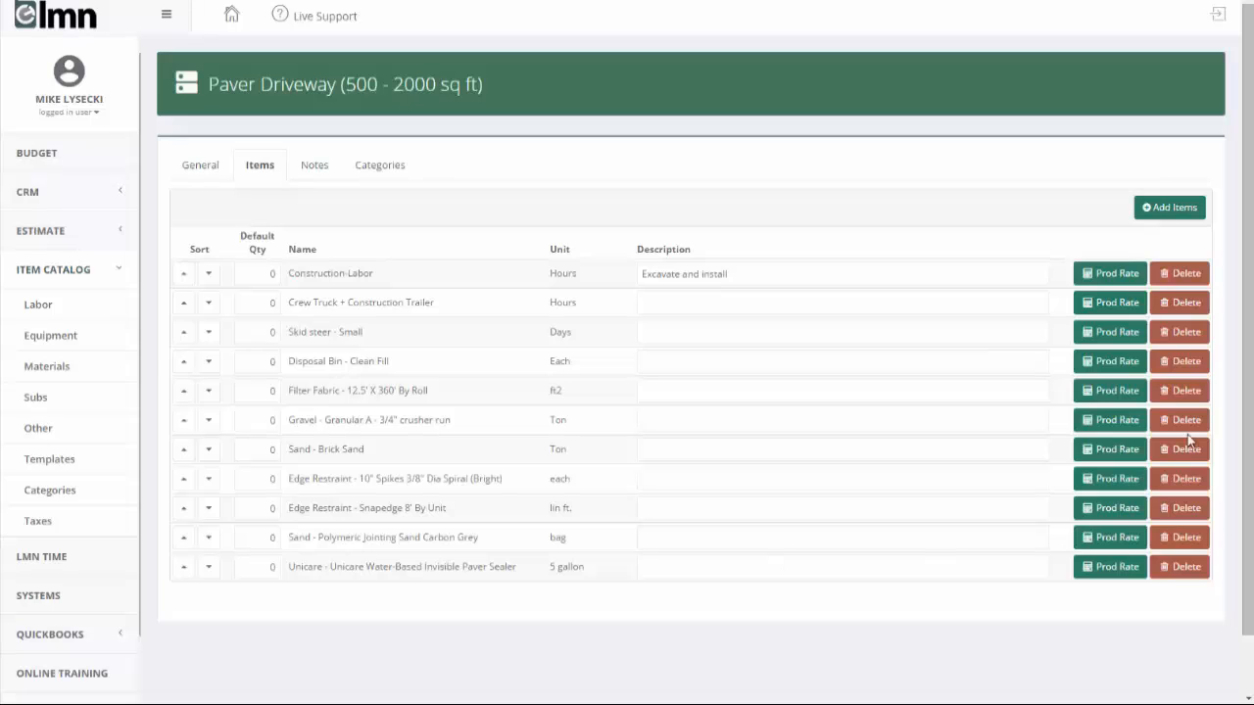
Check the suggested installation rates of the Gravel - Granular A, Sand - Brick Sand and Construction-Labor template items, cancelling each without changes
click(1110, 419)
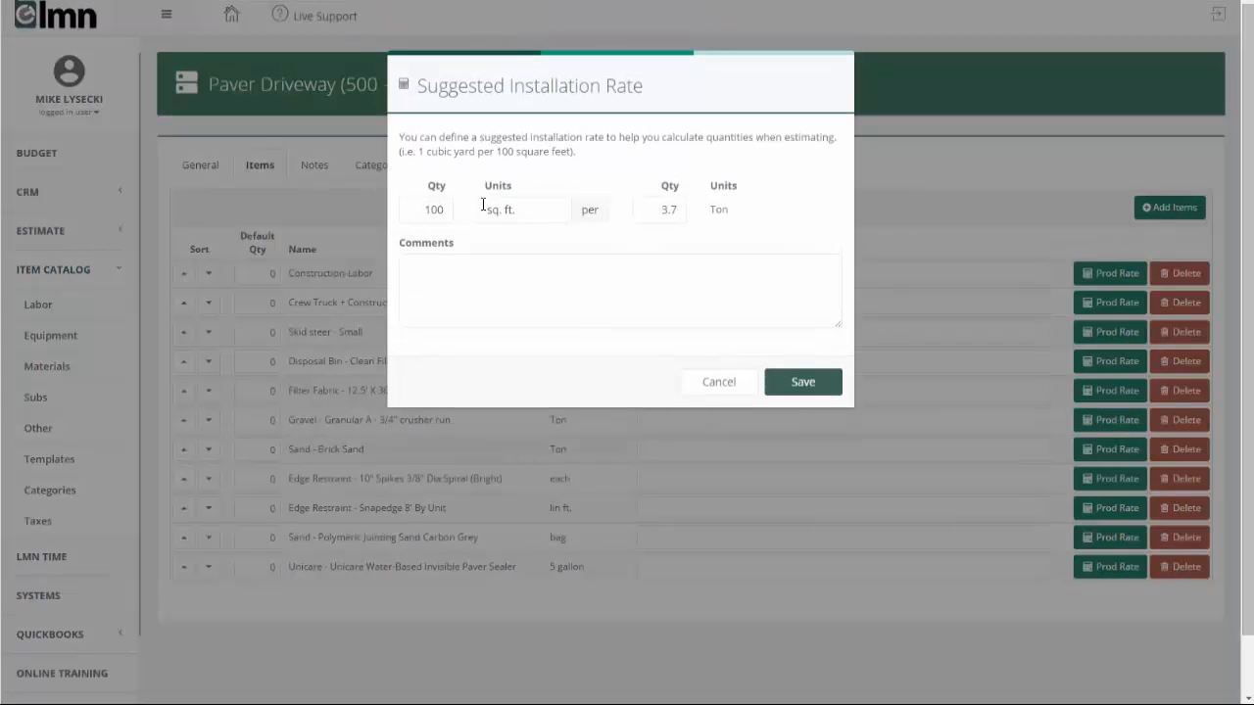
drag(656, 209, 682, 207)
click(729, 385)
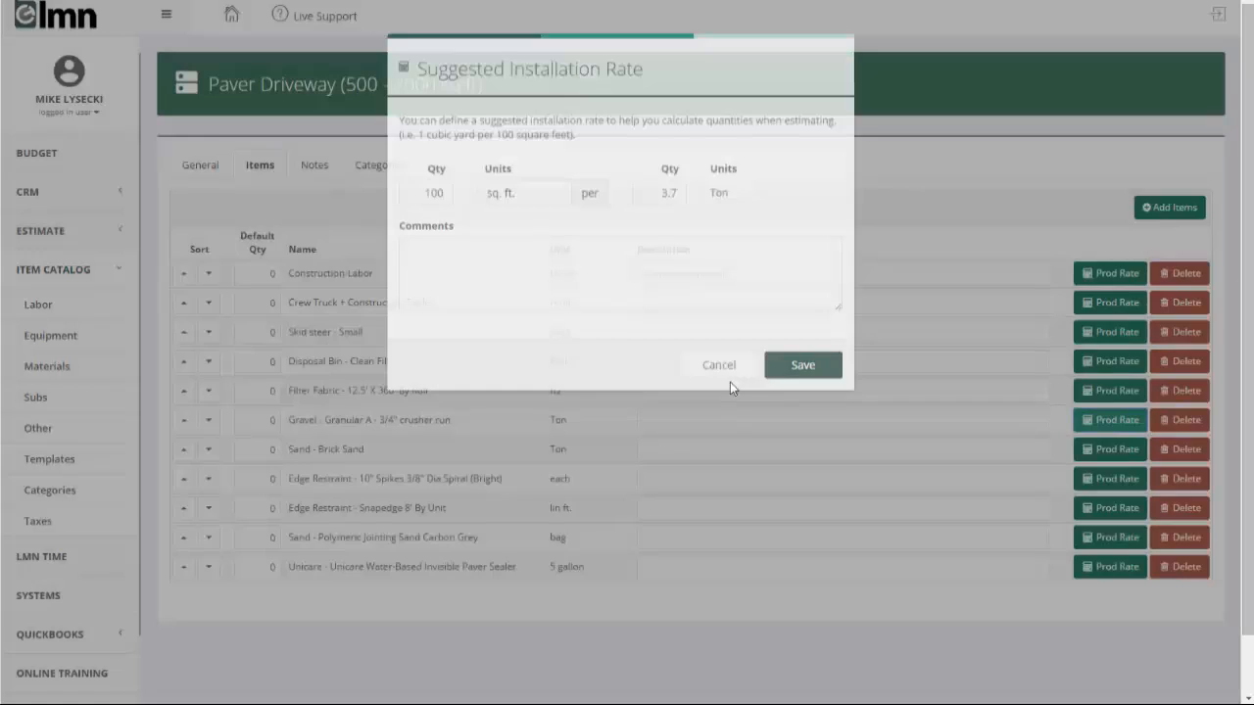
click(1110, 449)
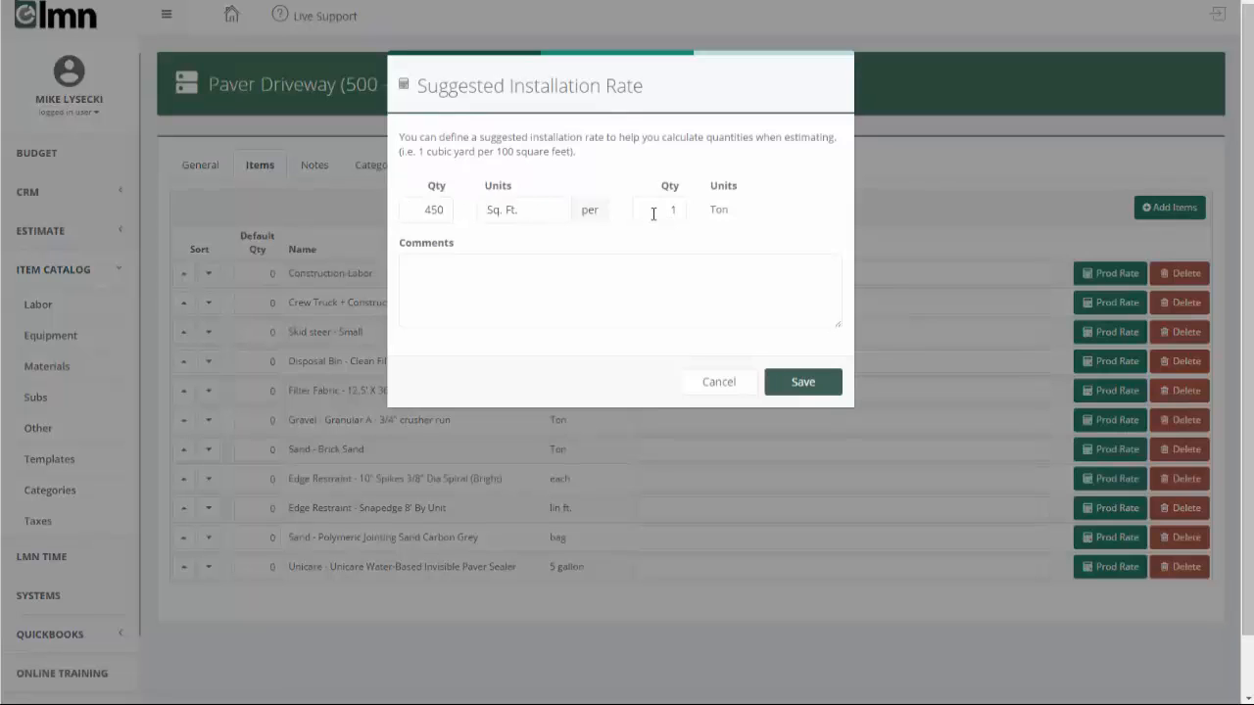
click(721, 385)
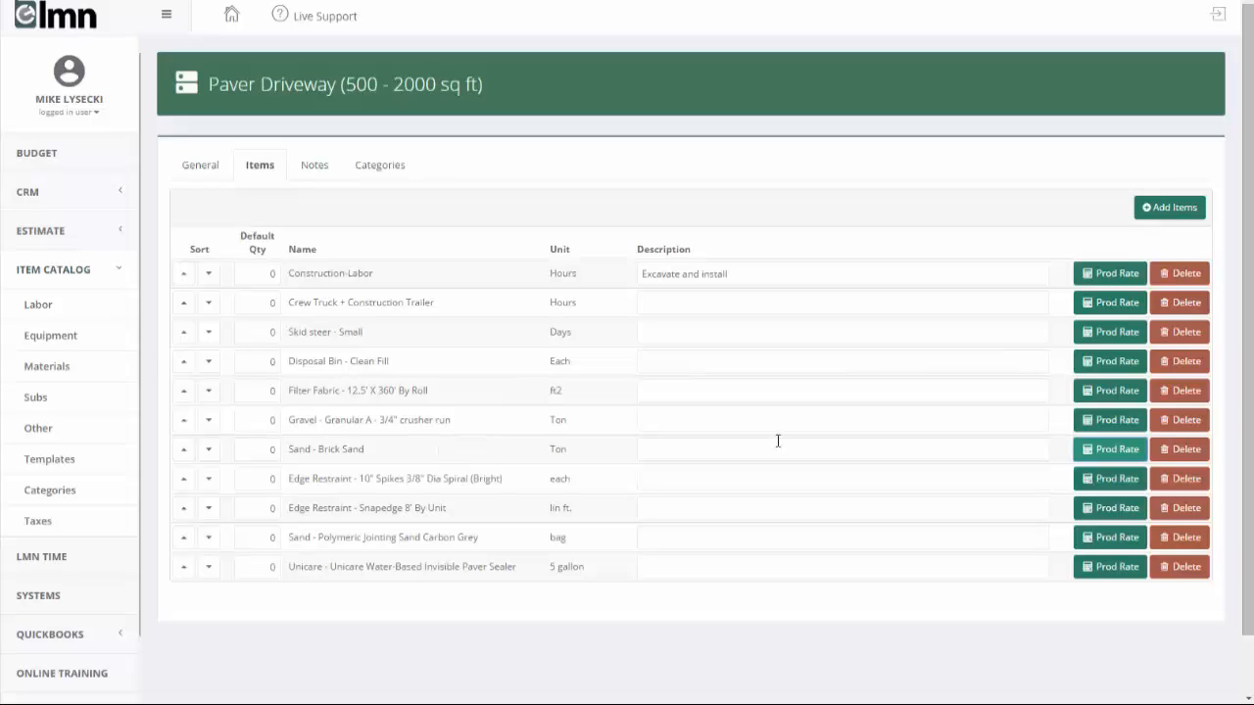
click(1120, 276)
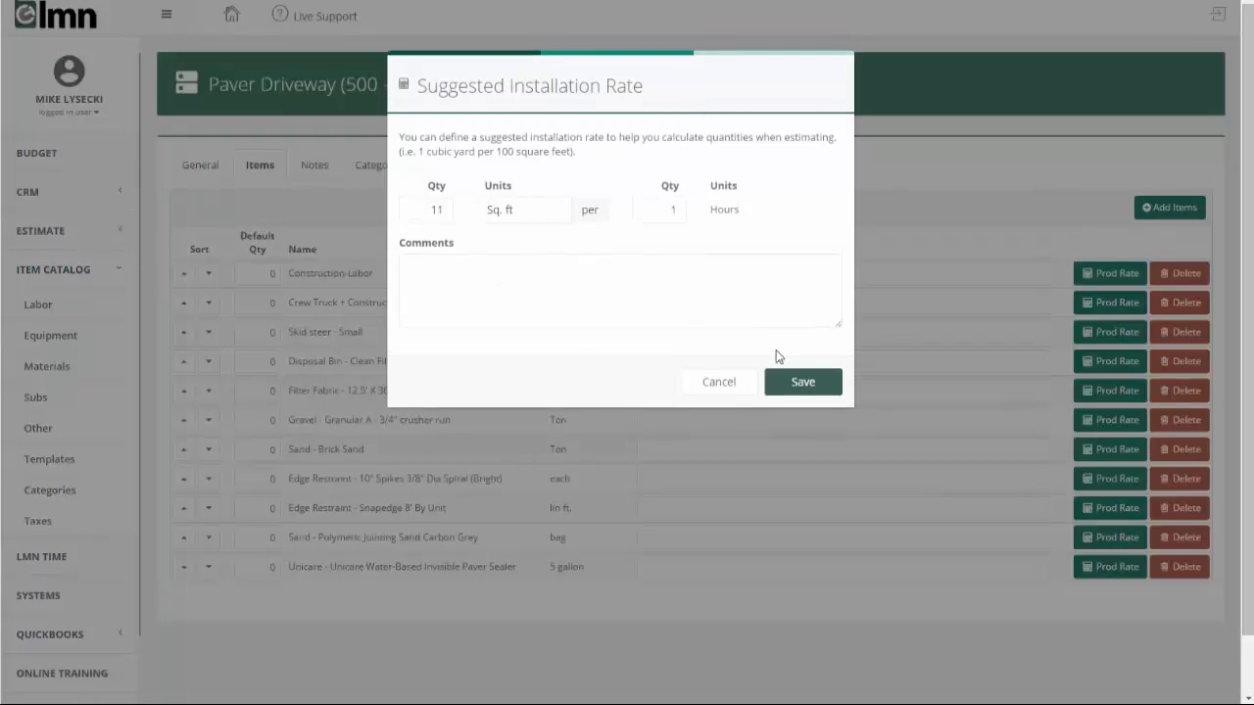
click(722, 382)
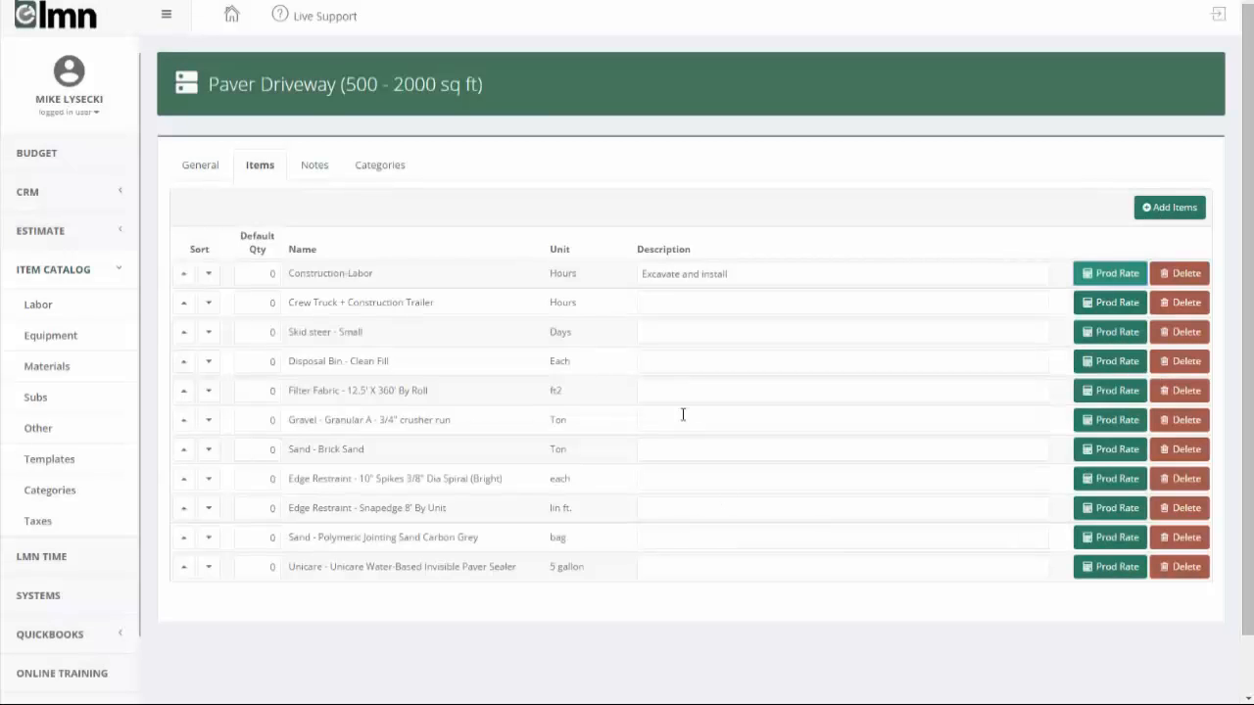
Review the customer notes and crew notes of the Paver Driveway (500 - 2000 sq ft) template, including the tool checklist
click(314, 170)
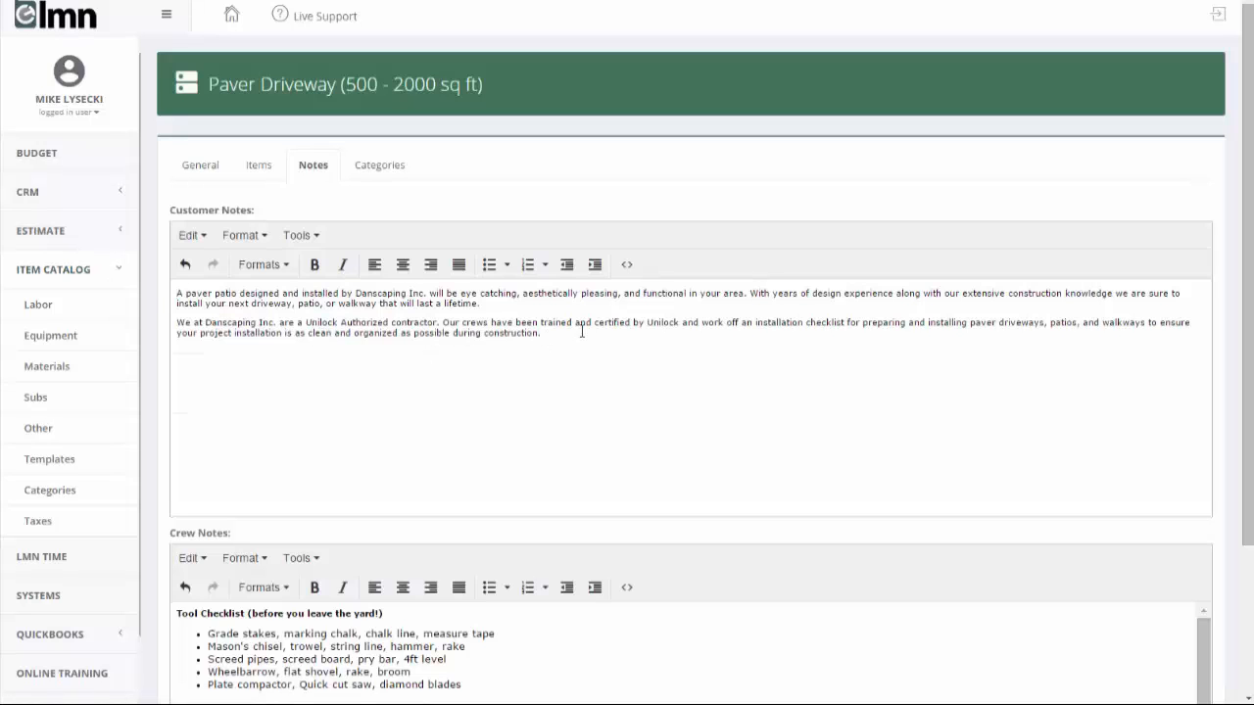
scroll(581, 331, down, 3)
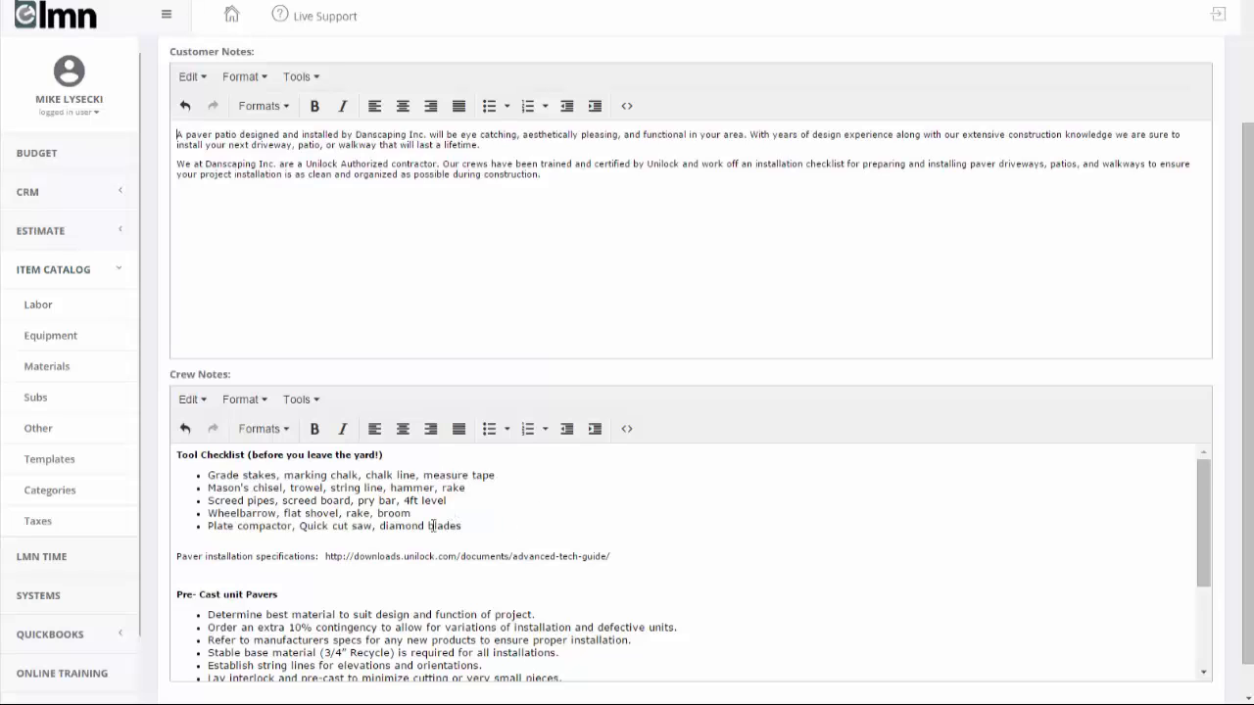
drag(476, 526, 359, 365)
click(354, 302)
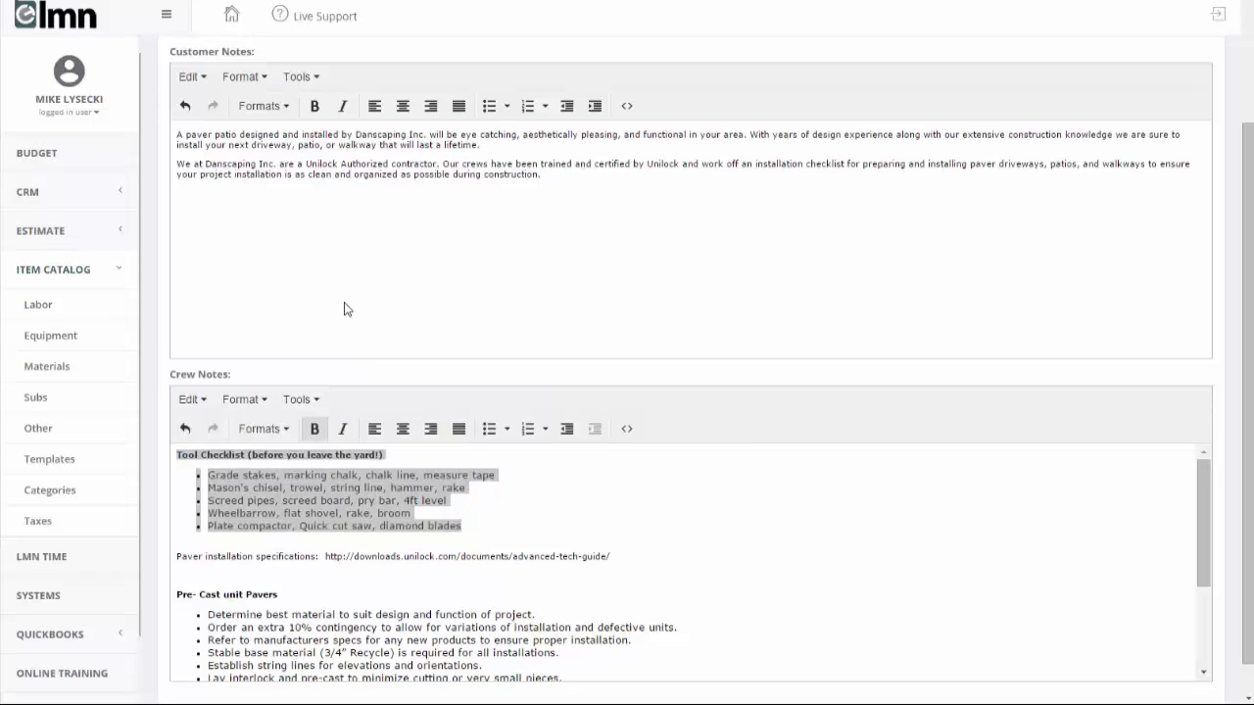
click(413, 502)
click(555, 530)
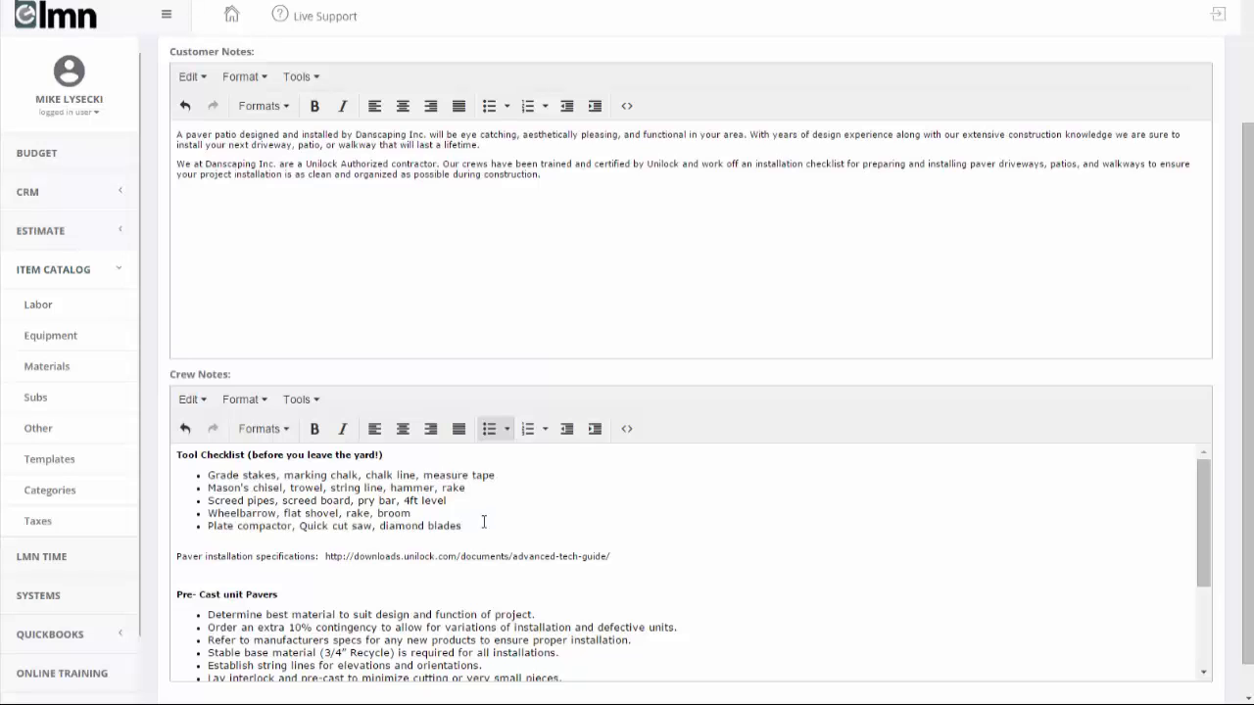
scroll(496, 493, up, 2)
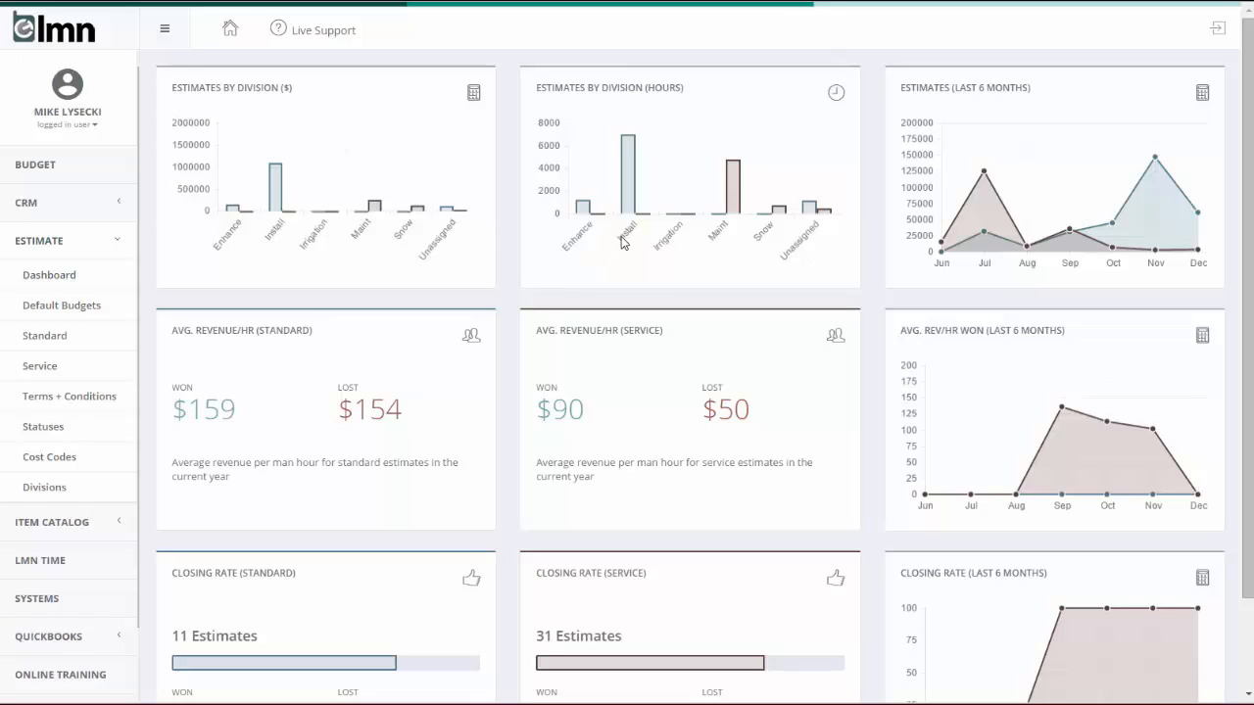
Review the estimating dashboard's division, revenue per hour and closing rate charts, and view the default estimate budgets
mouse_move(630, 181)
mouse_move(1072, 238)
scroll(384, 439, down, 1)
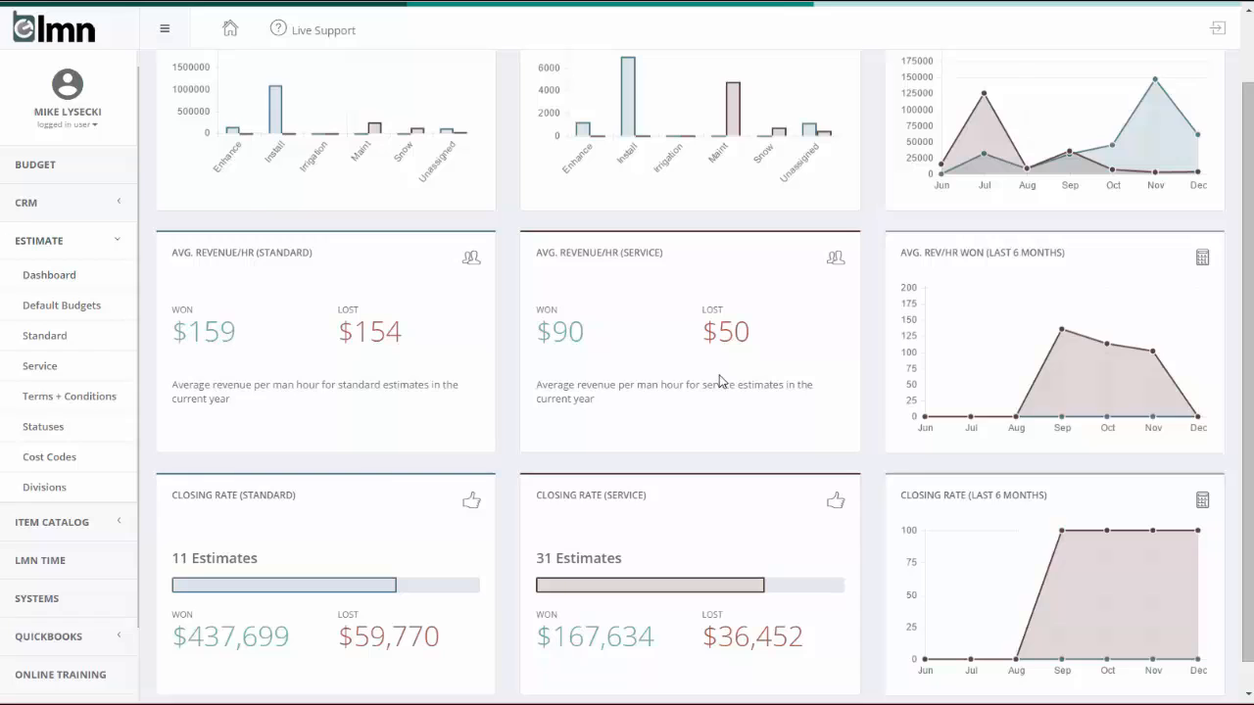
scroll(718, 381, down, 1)
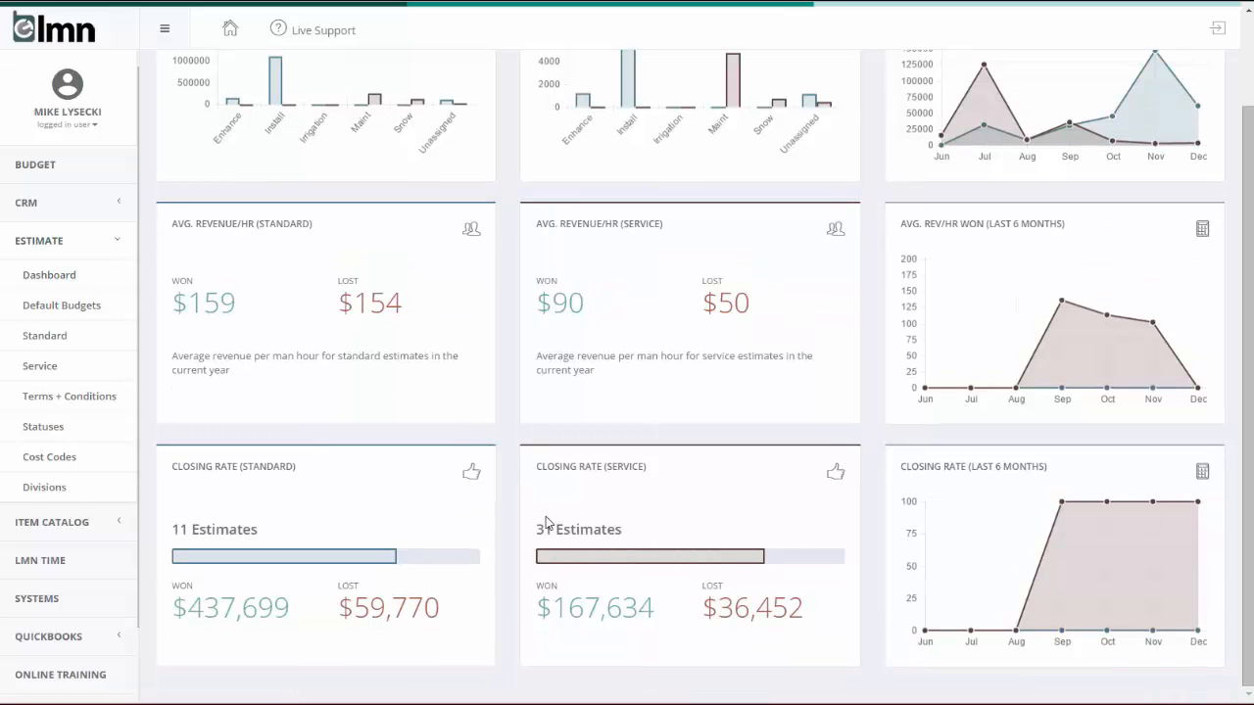
click(62, 308)
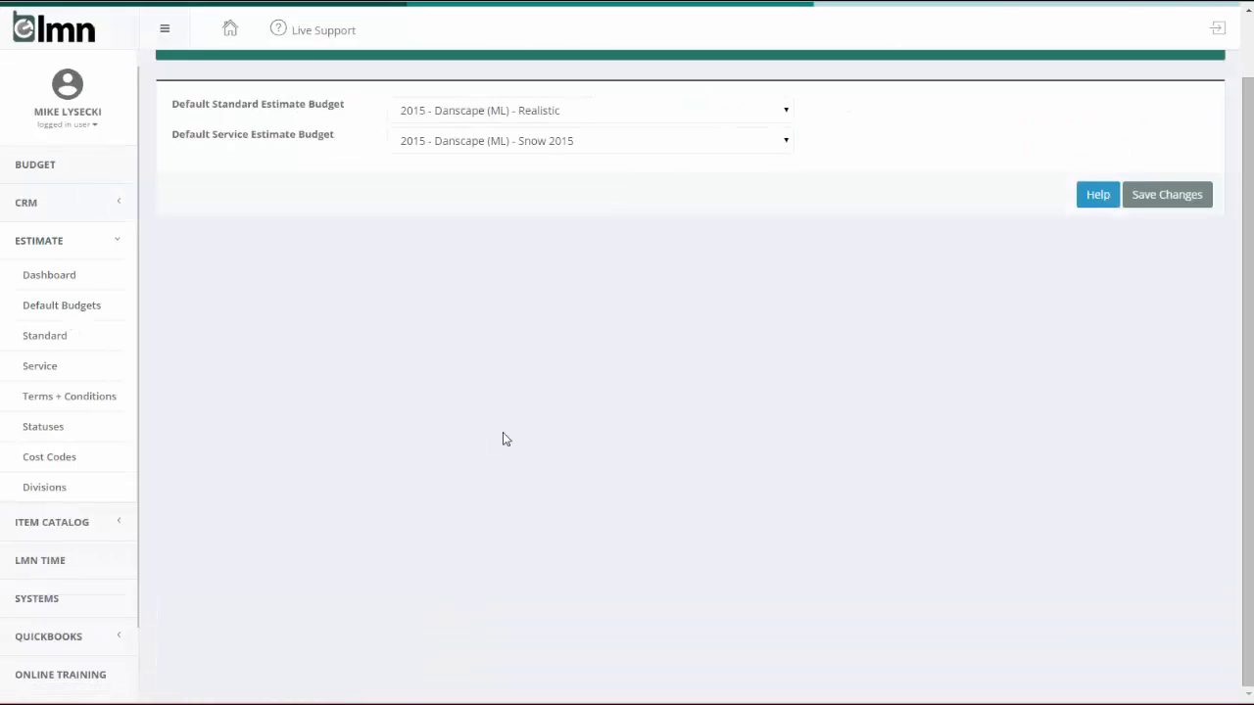
scroll(504, 437, up, 1)
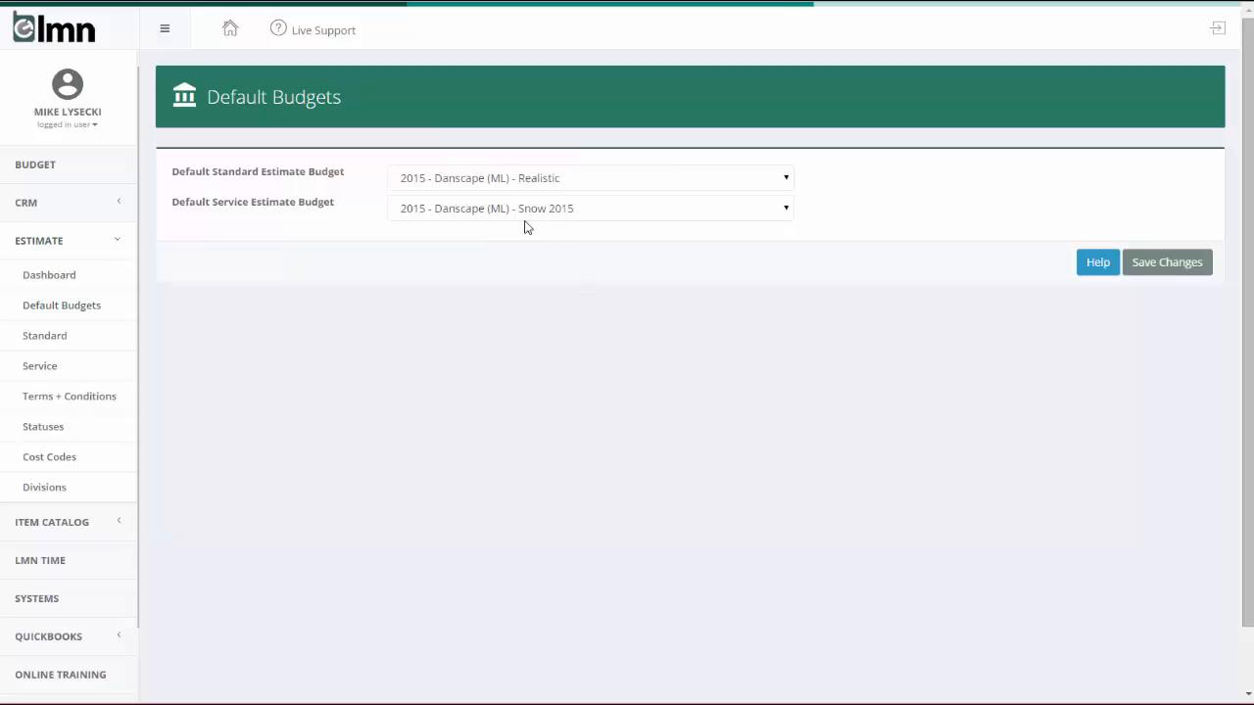
Open the Dec 11 2015 landscape project from the standard estimates and view its division options, keeping Install
click(57, 343)
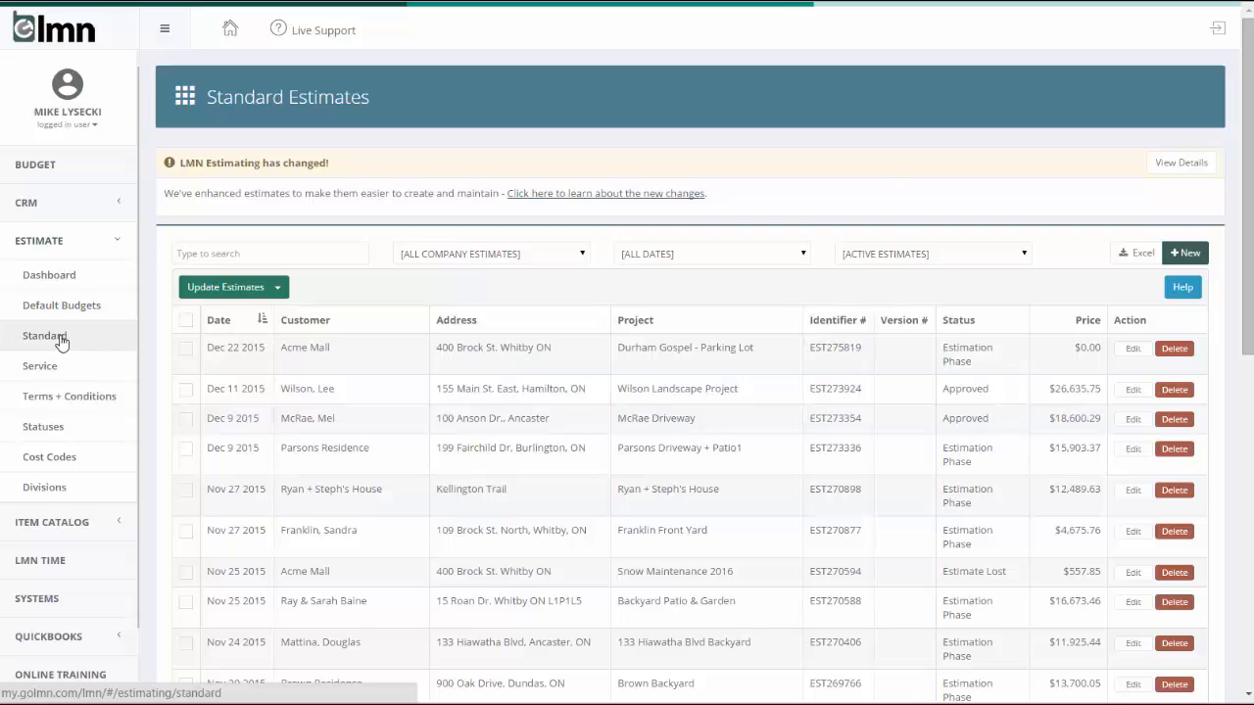
click(371, 395)
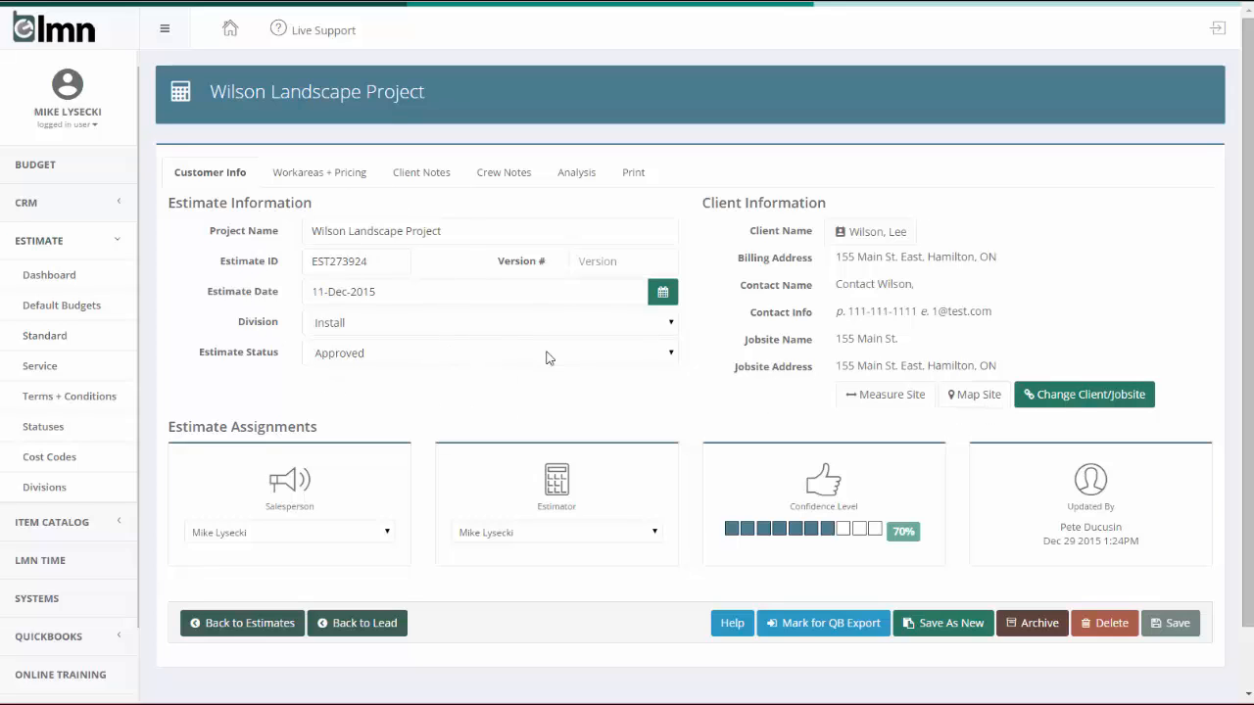
click(435, 328)
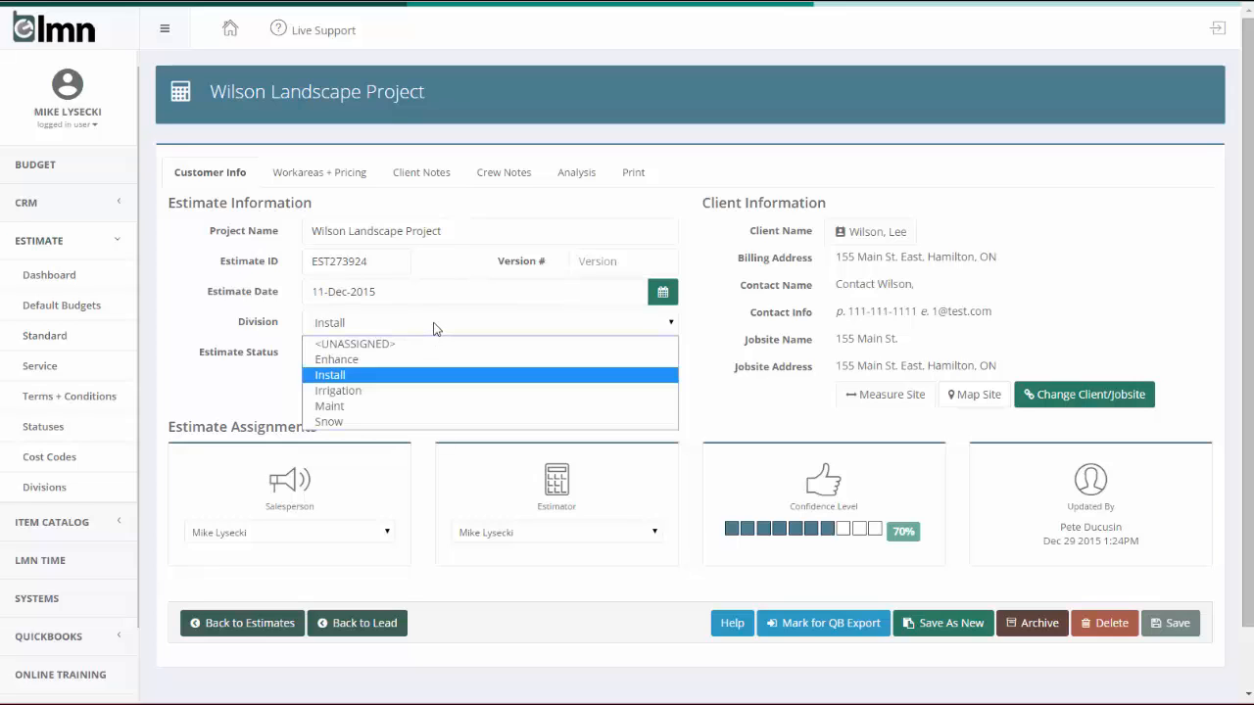
click(396, 374)
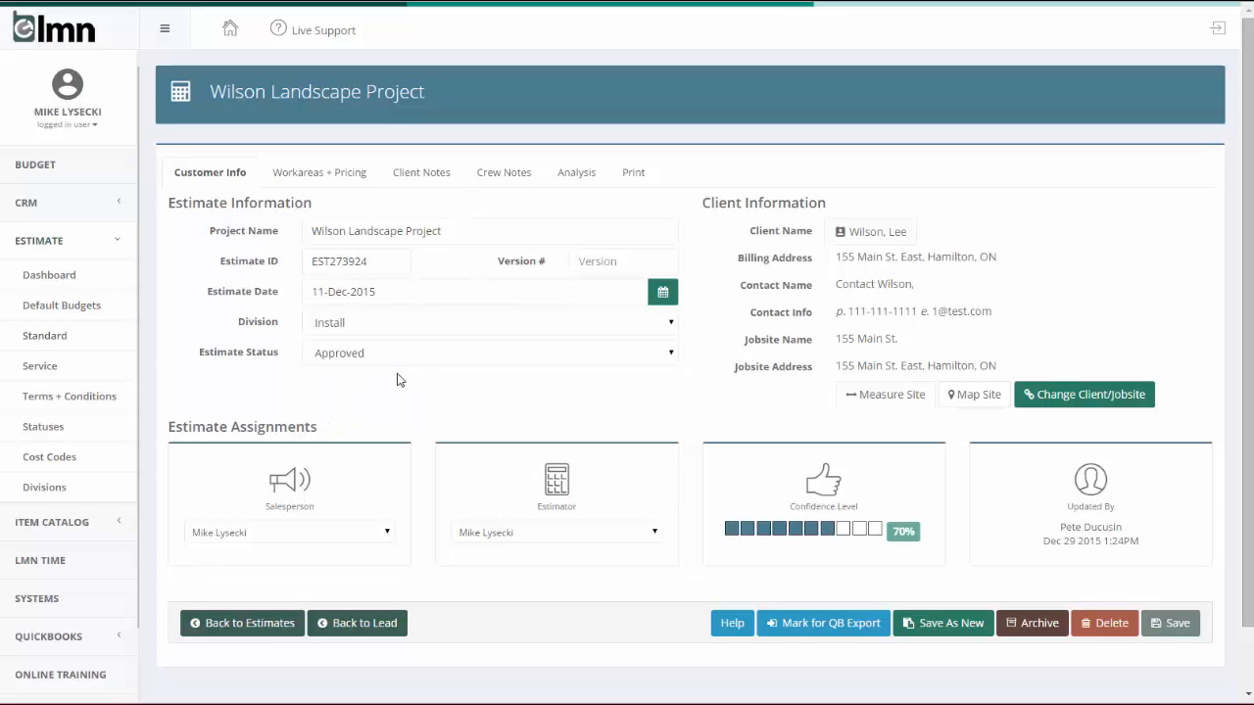
View the estimate status options without changing the status, and set the estimate's confidence level to 70%
click(406, 354)
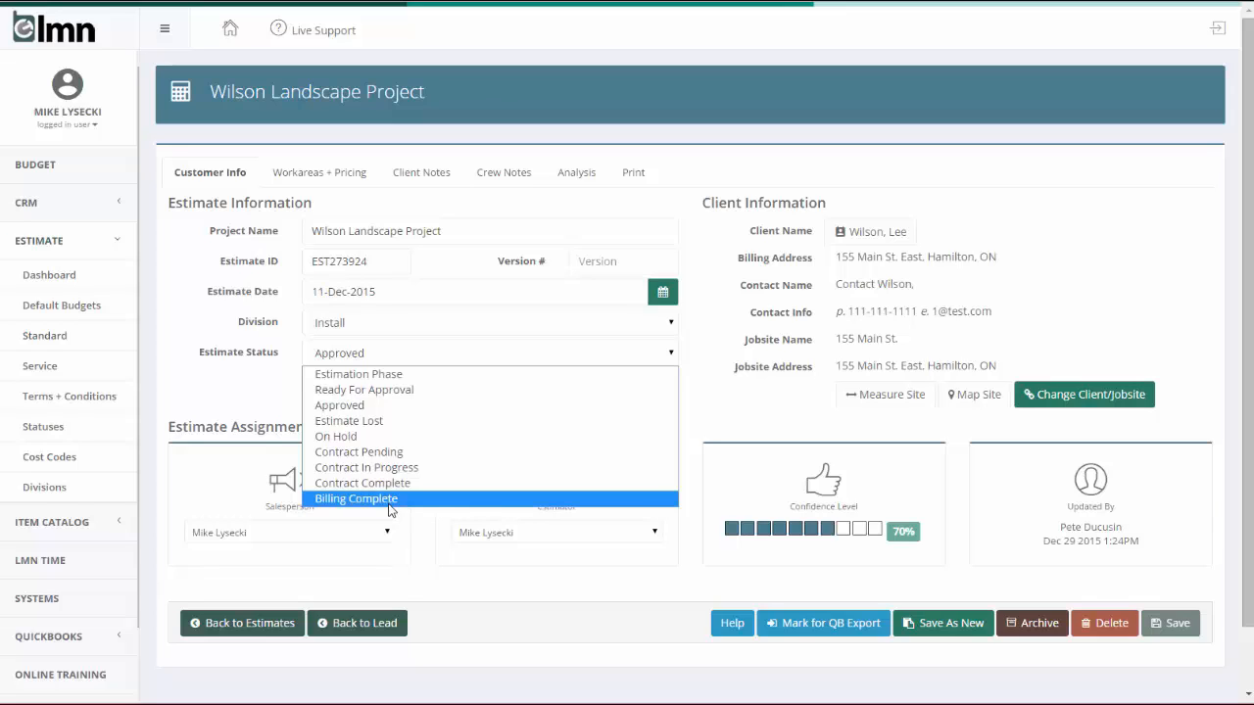
click(254, 409)
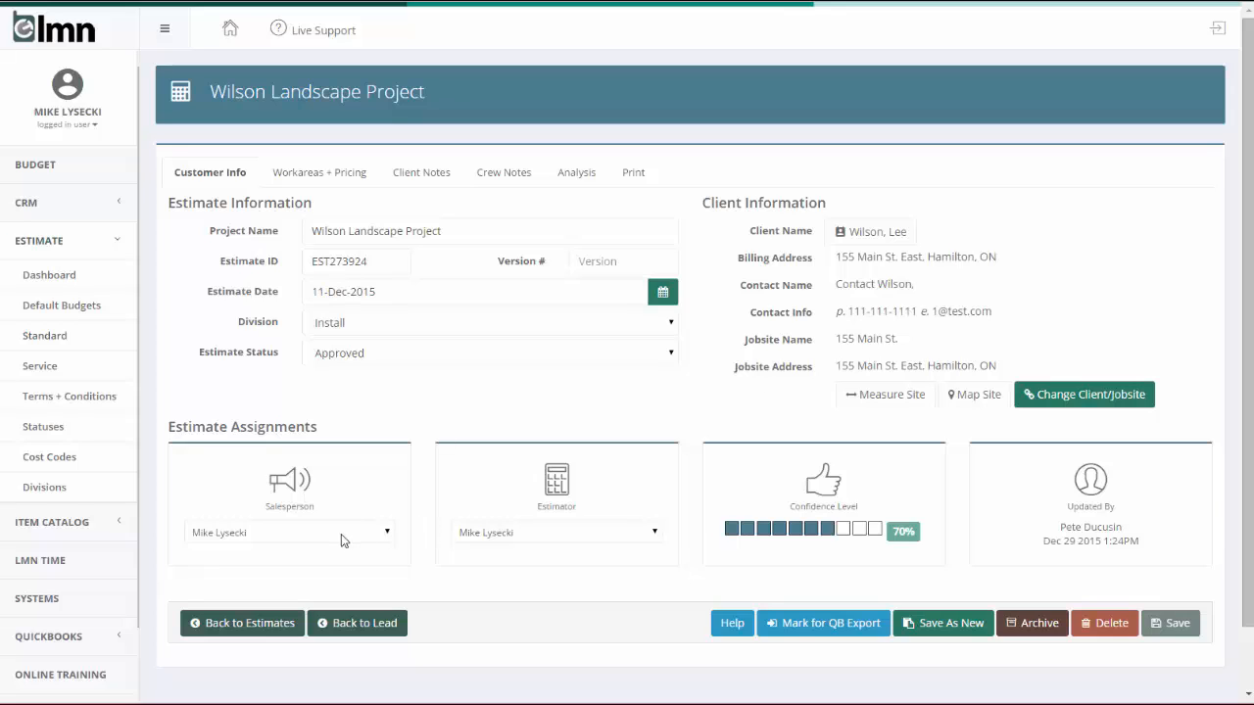
click(828, 533)
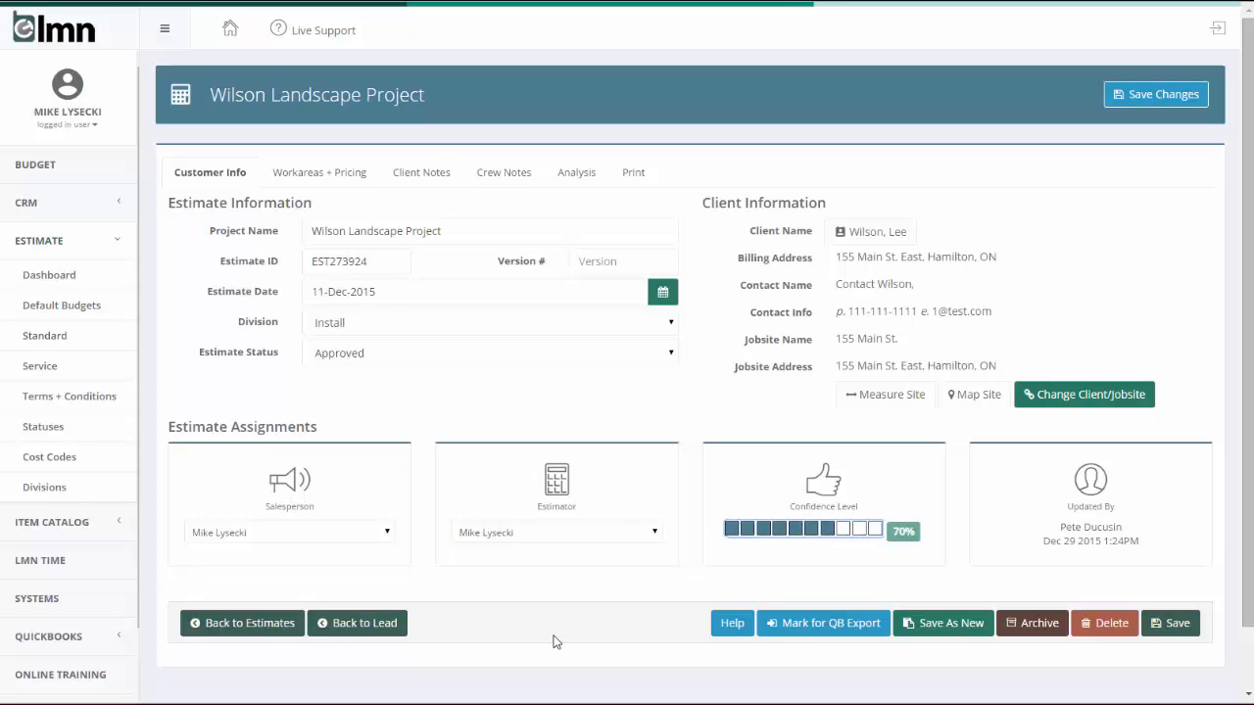
Examine the estimate's work areas and total price, and review the item pricing of the Front Patio (180sq ft) work area
click(312, 172)
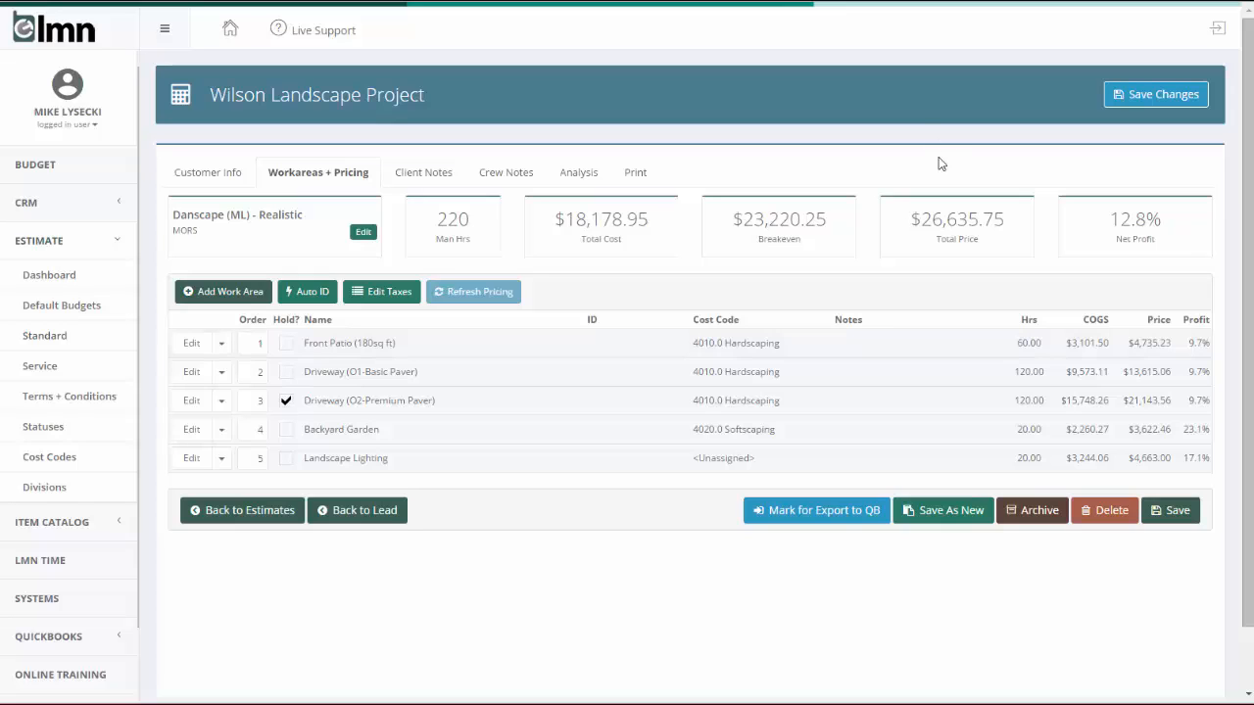
drag(997, 219, 928, 219)
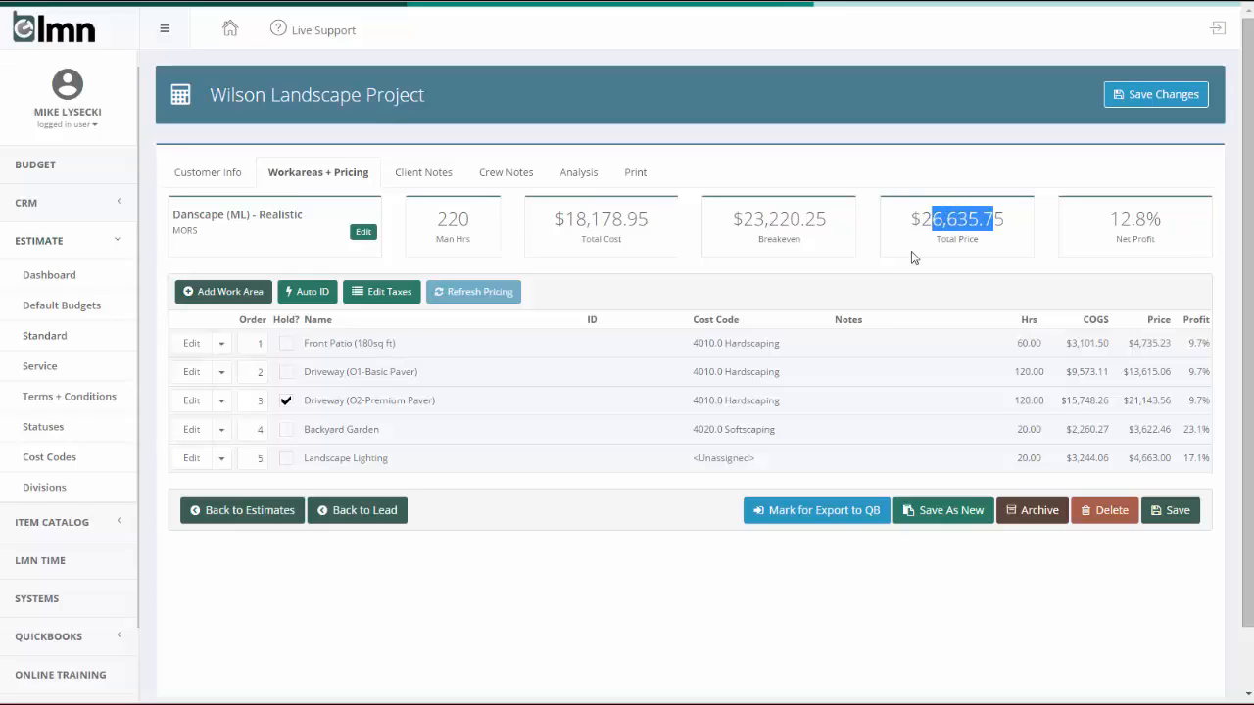
click(915, 260)
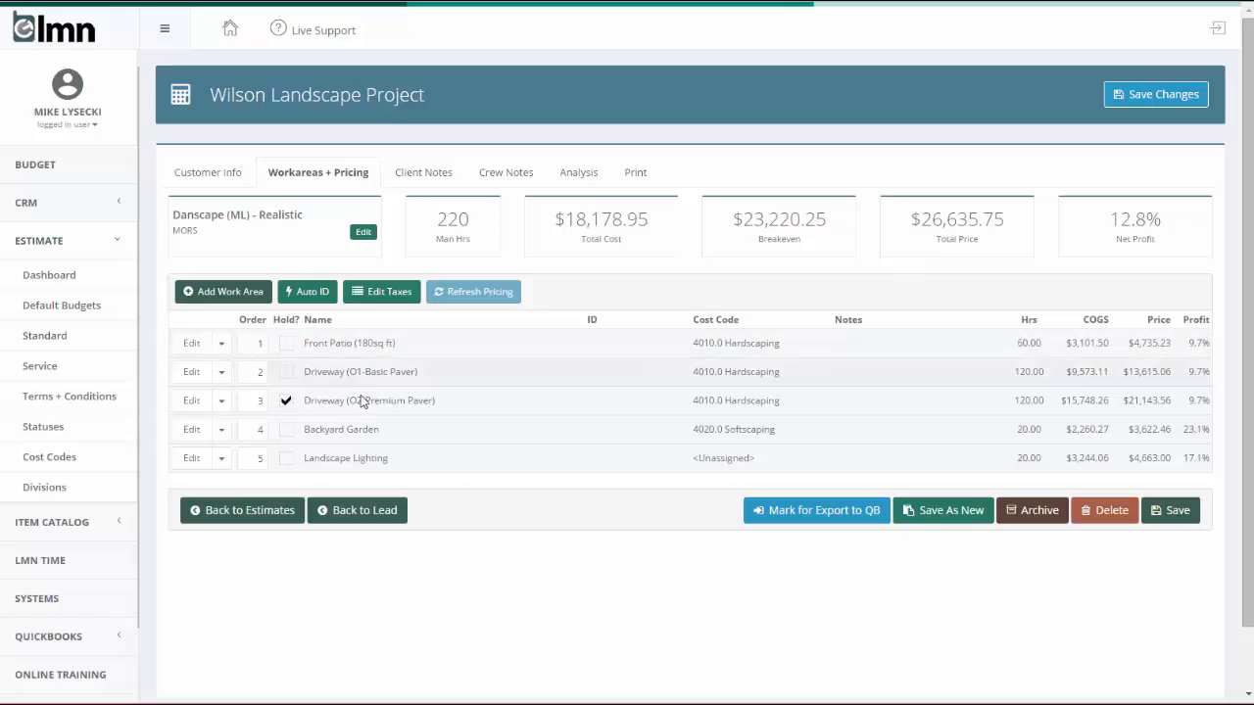
click(188, 346)
scroll(504, 384, down, 2)
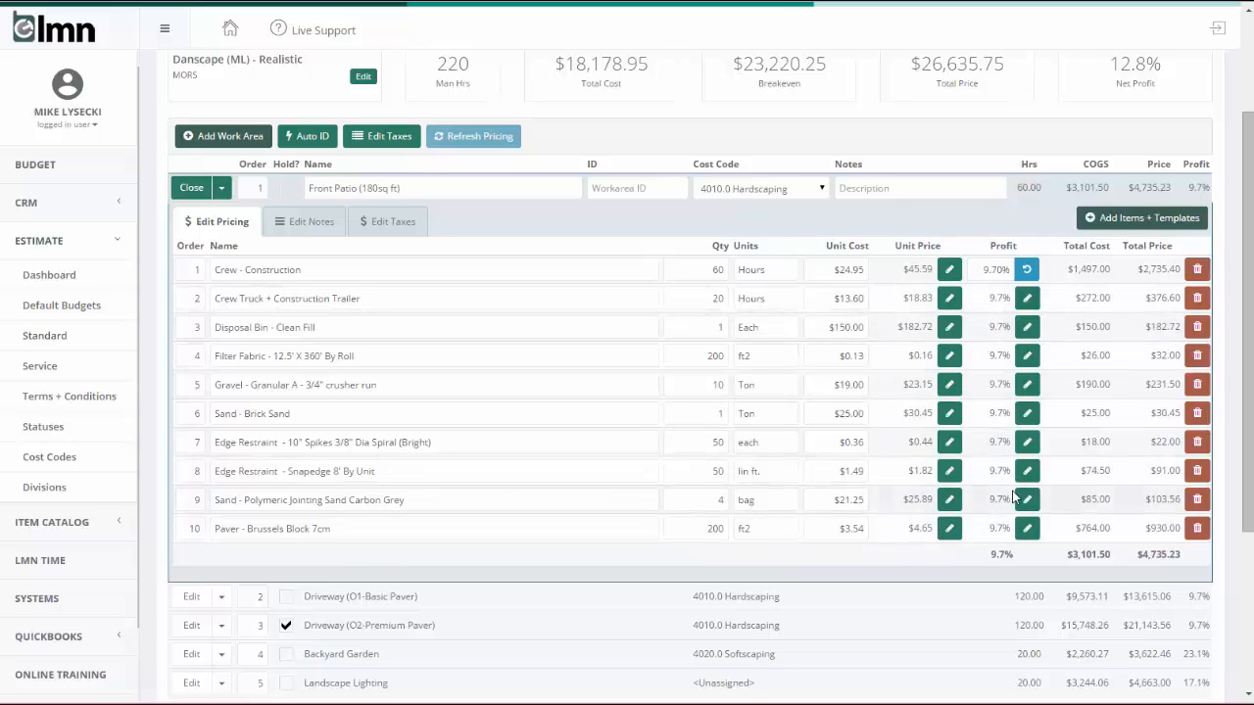
click(192, 187)
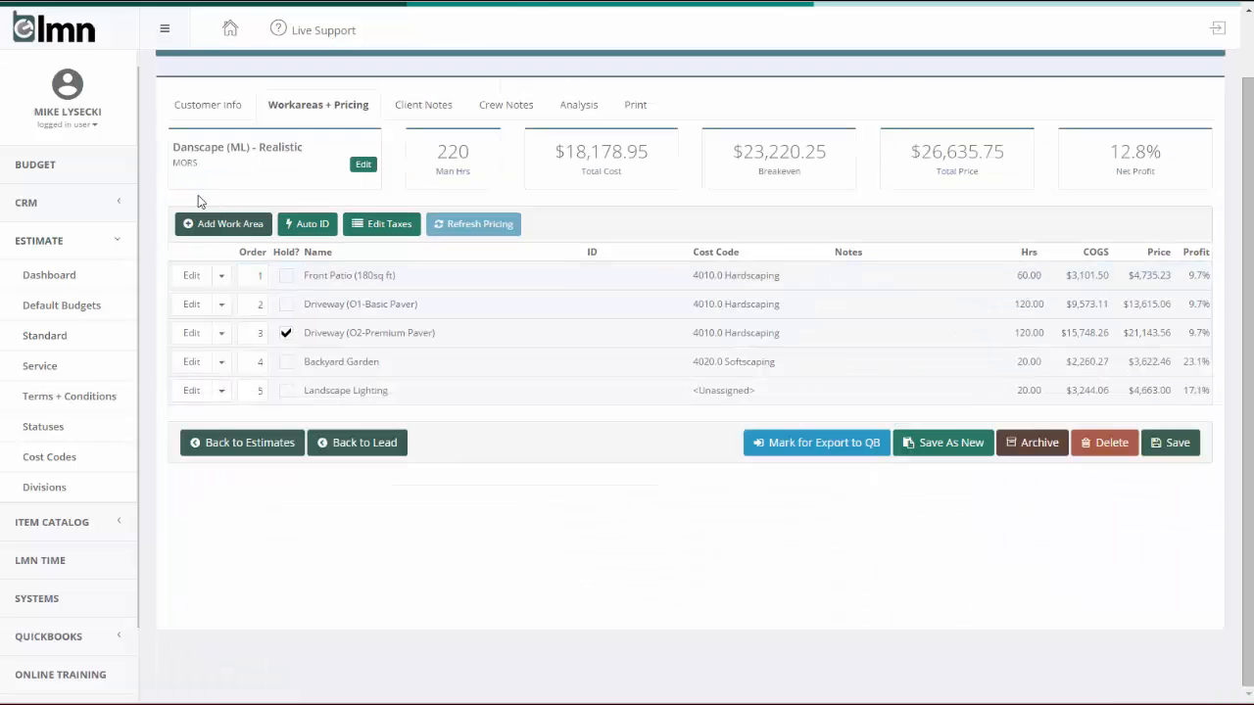
Review the item quantities and pricing of the Driveway (O1-Basic Paver) work area and close it
click(191, 304)
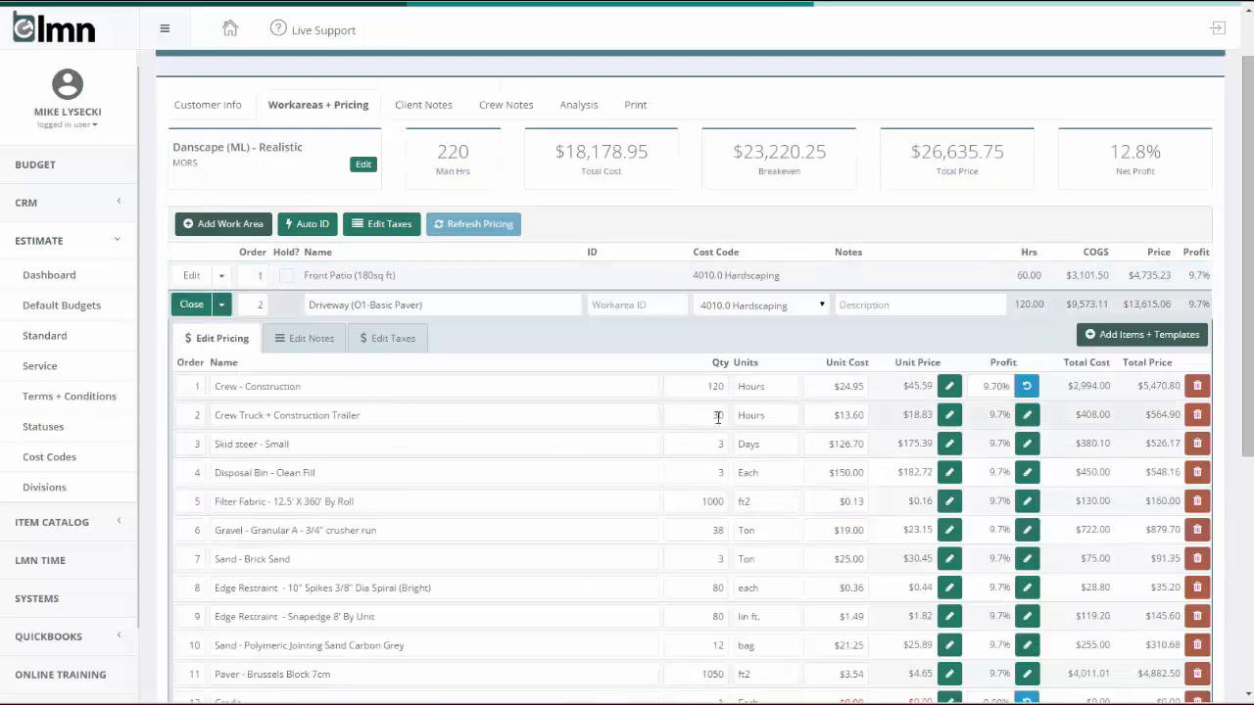
scroll(694, 418, down, 1)
scroll(694, 418, down, 1)
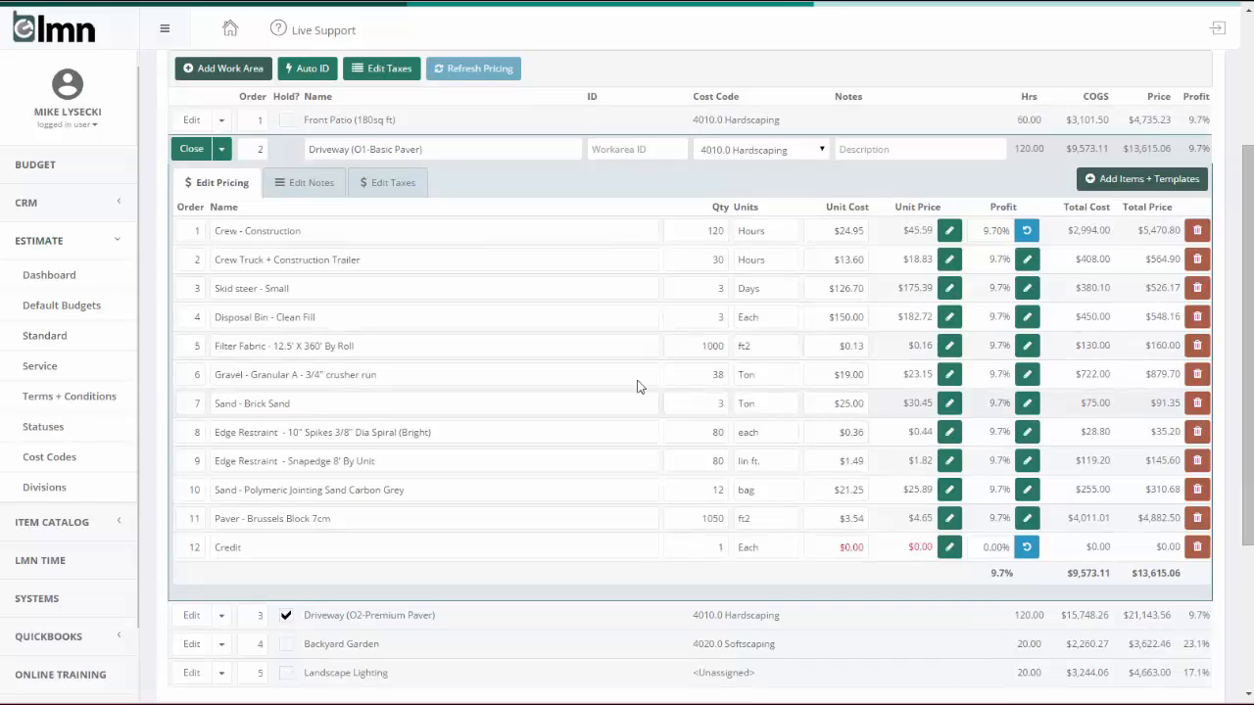
click(191, 149)
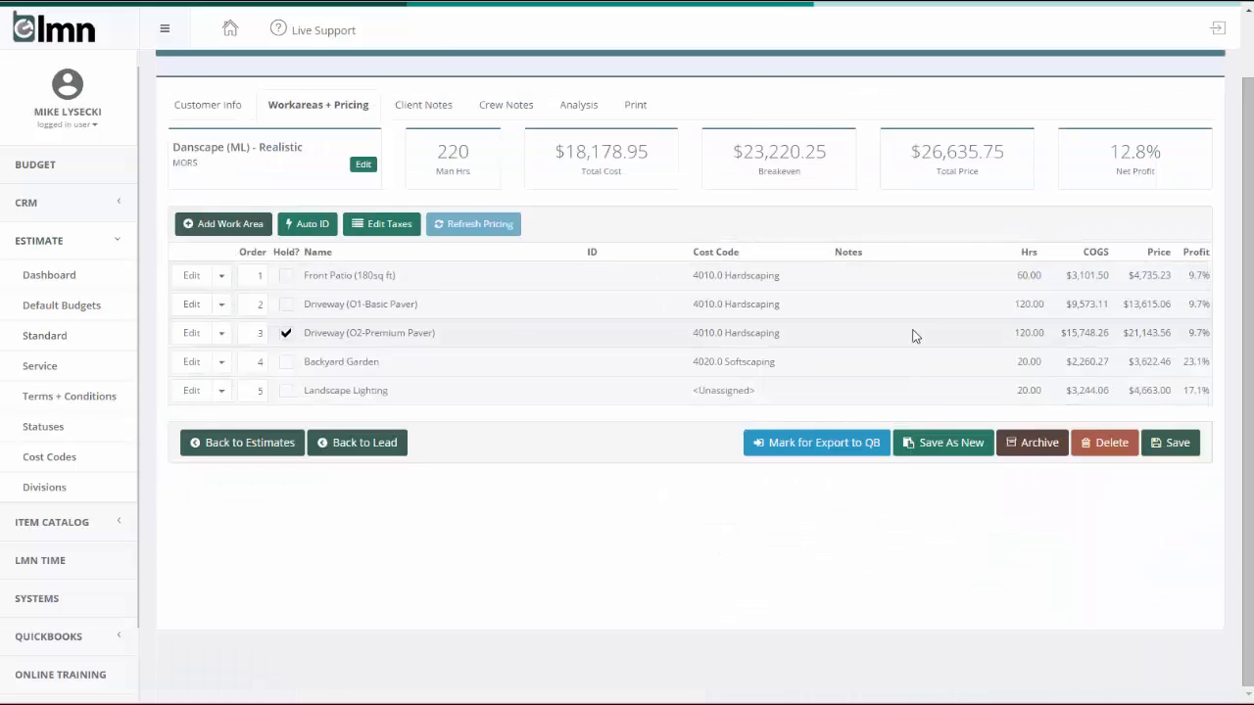
Take Driveway (O2-Premium Paver) off hold and put Driveway (O1-Basic Paver) on hold instead
scroll(983, 163, up, 1)
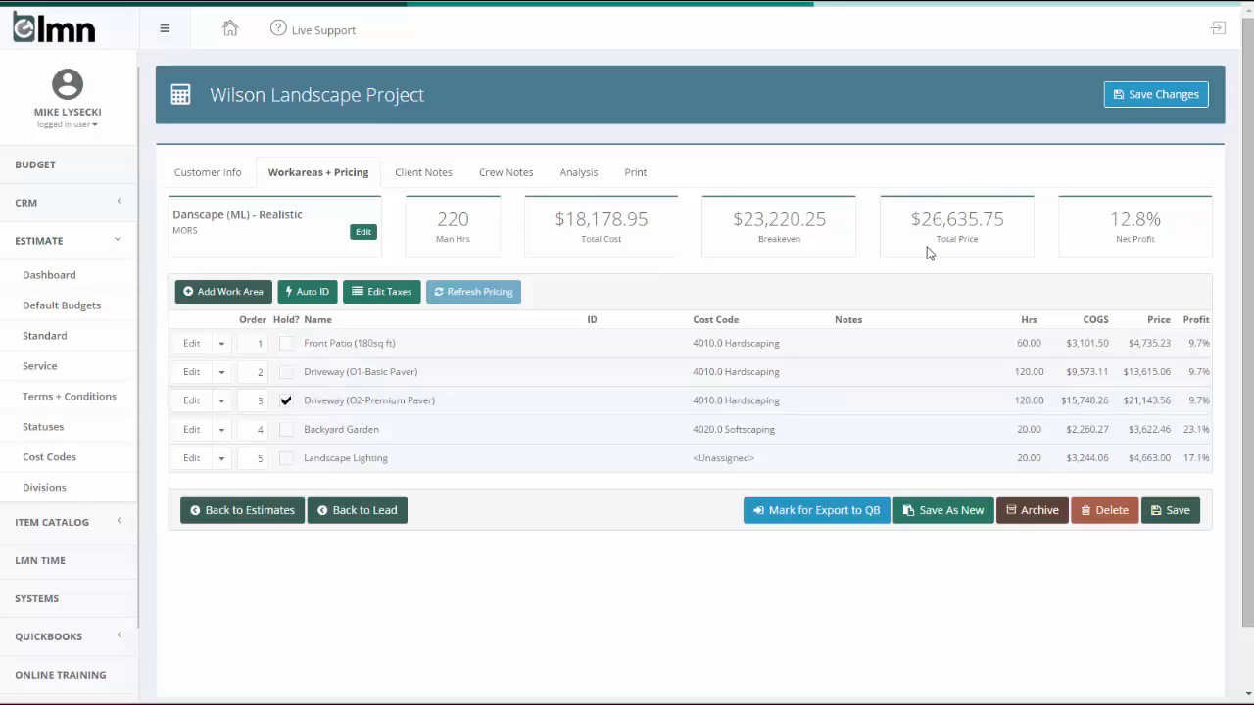
click(285, 401)
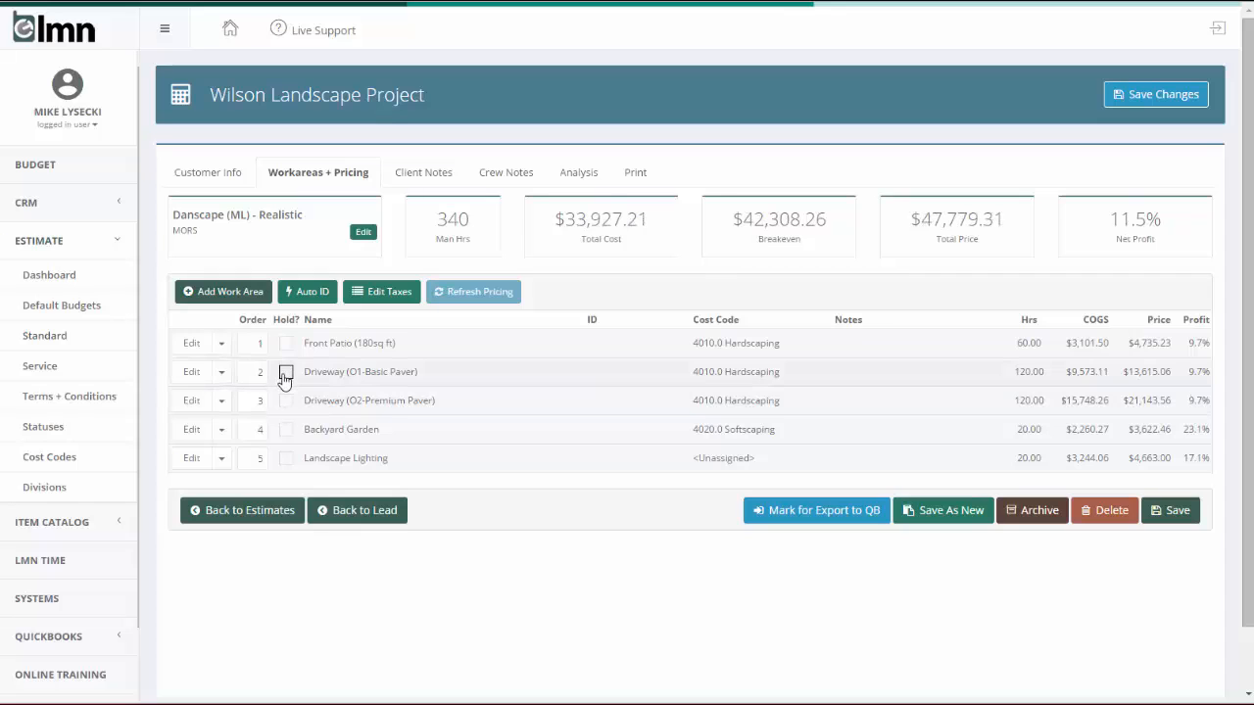
click(285, 375)
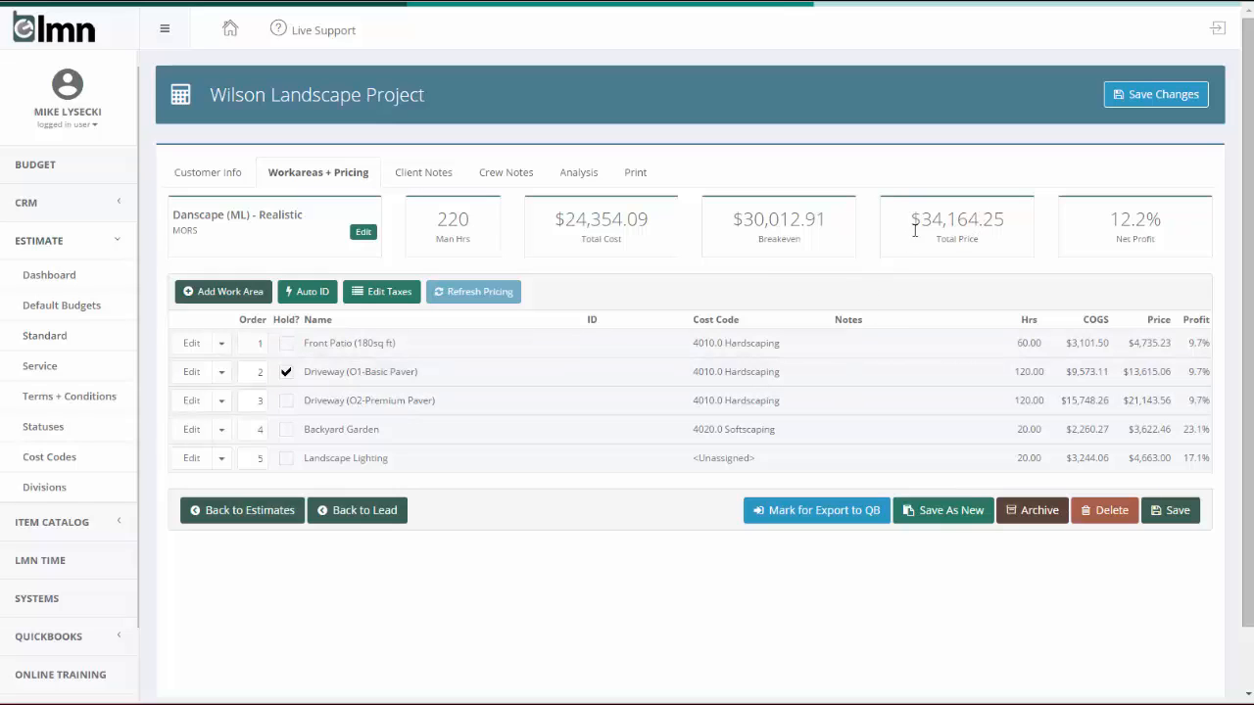
Review the item quantities and paver unit cost of the Driveway (O2-Premium Paver) work area and close it
click(192, 400)
scroll(327, 409, down, 3)
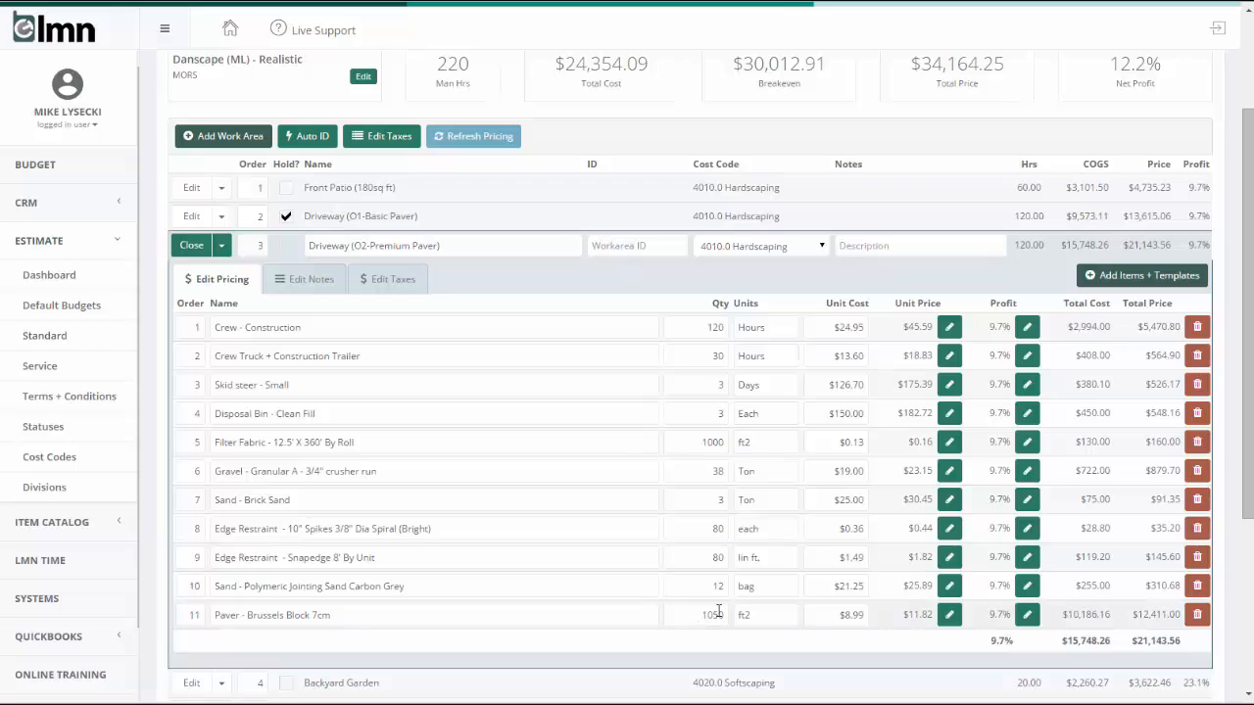
click(862, 615)
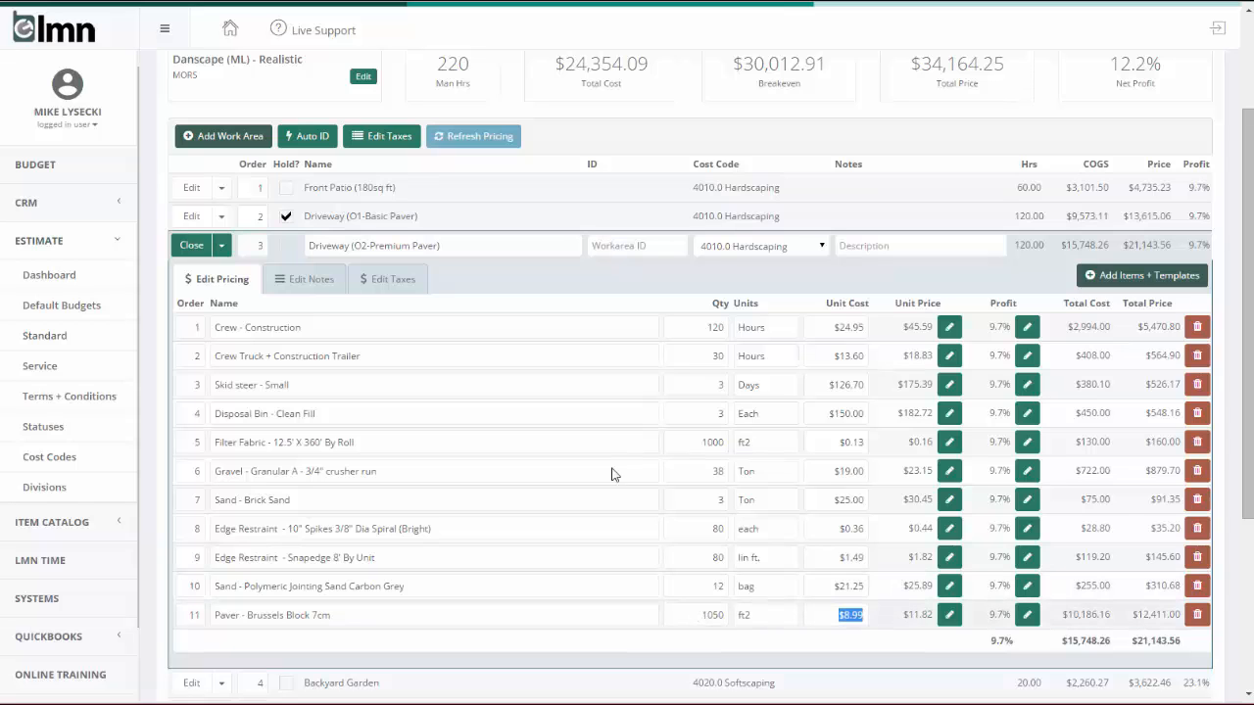
click(178, 248)
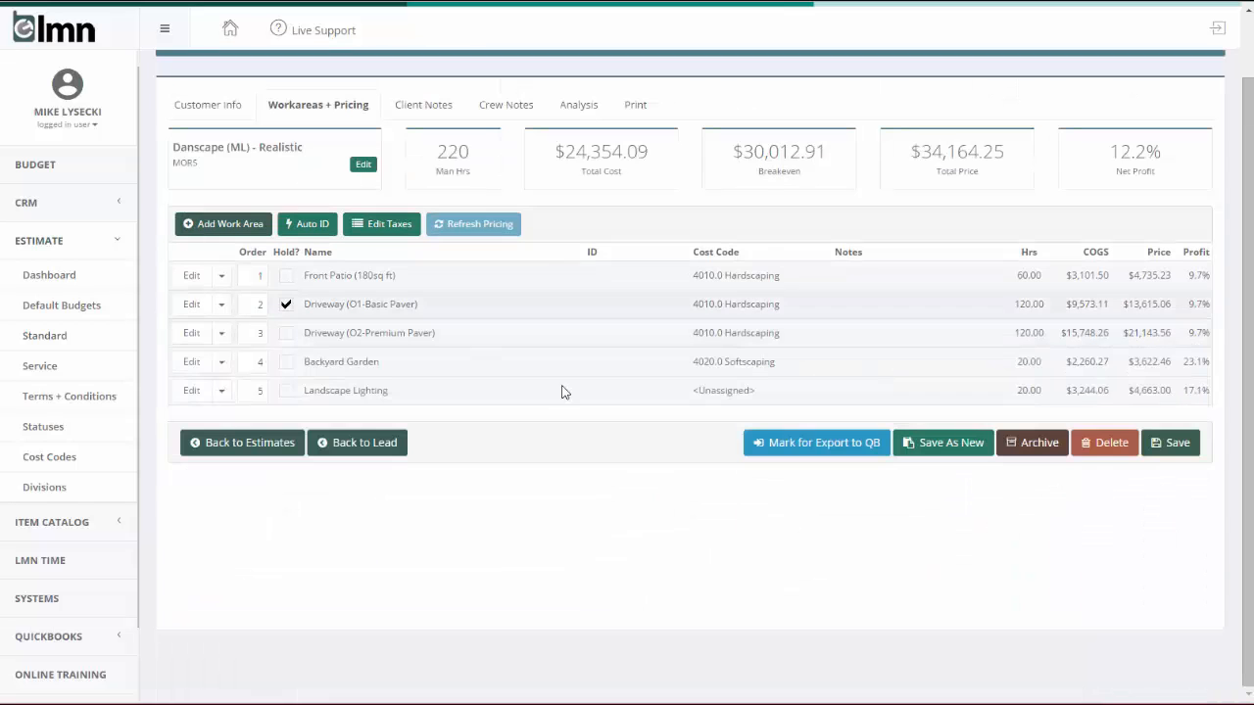
Review the item pricing of the Backyard Garden and Landscape Lighting work areas, closing each one
click(192, 361)
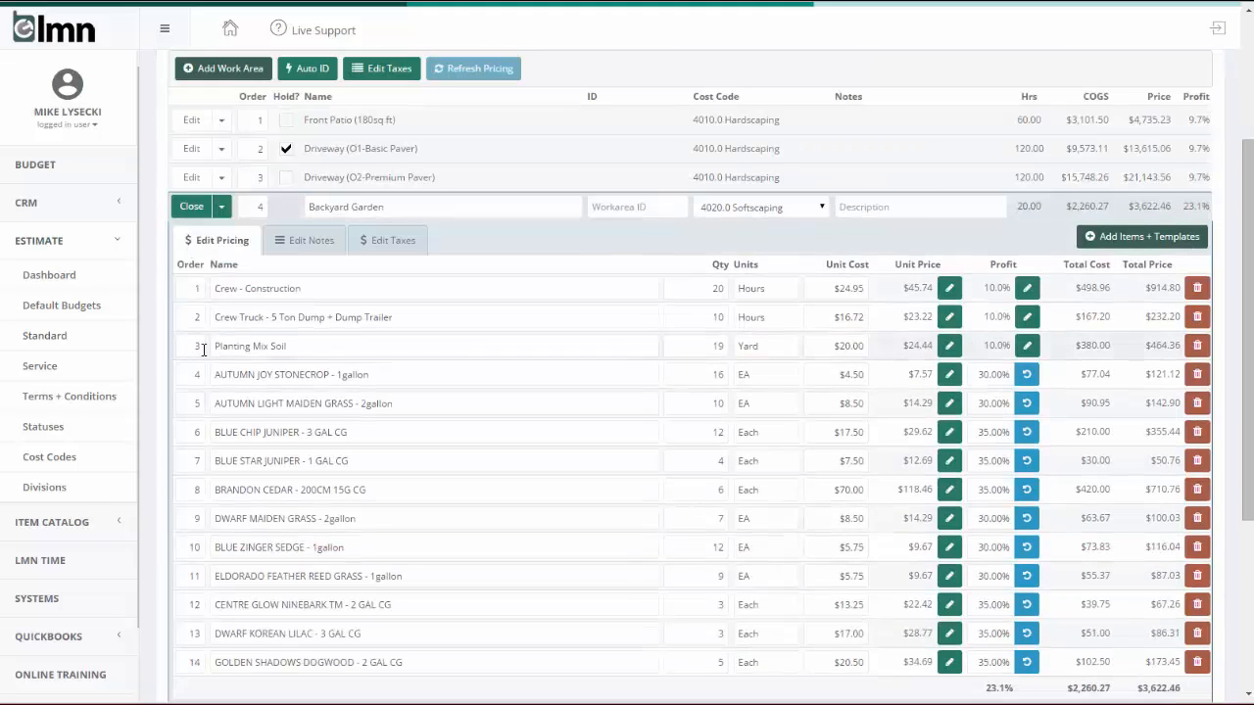
scroll(201, 348, down, 2)
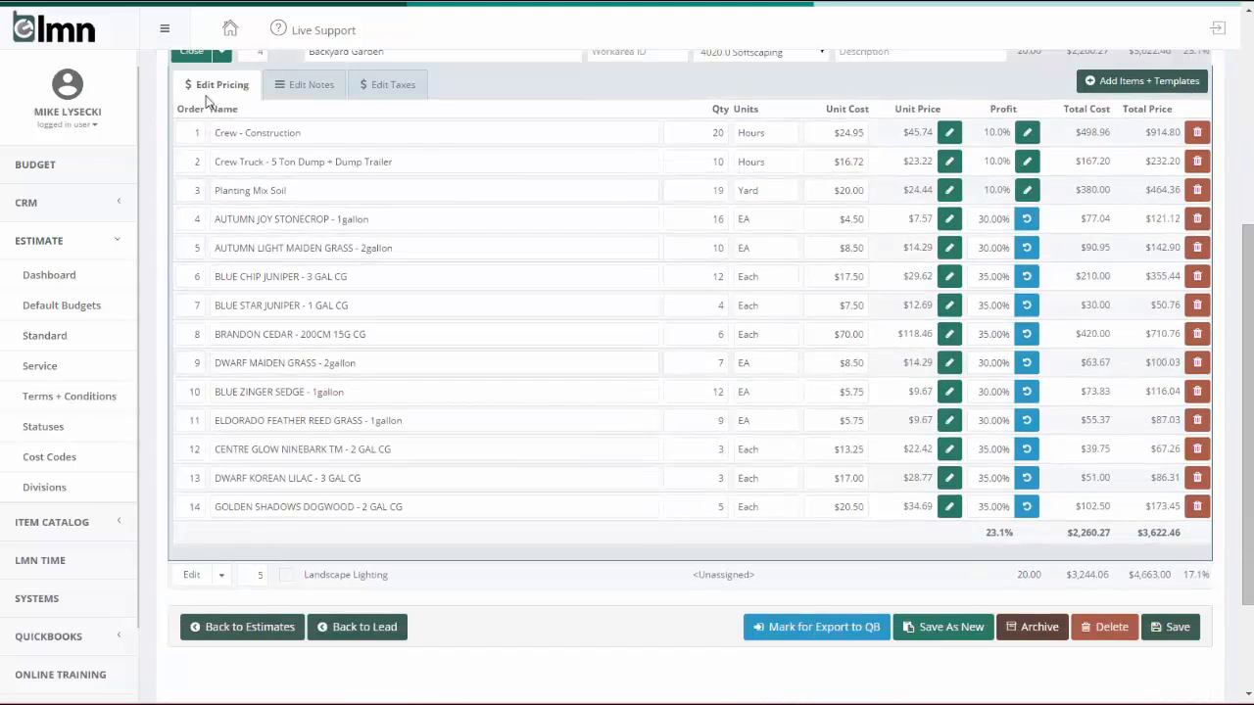
scroll(210, 108, up, 1)
click(189, 126)
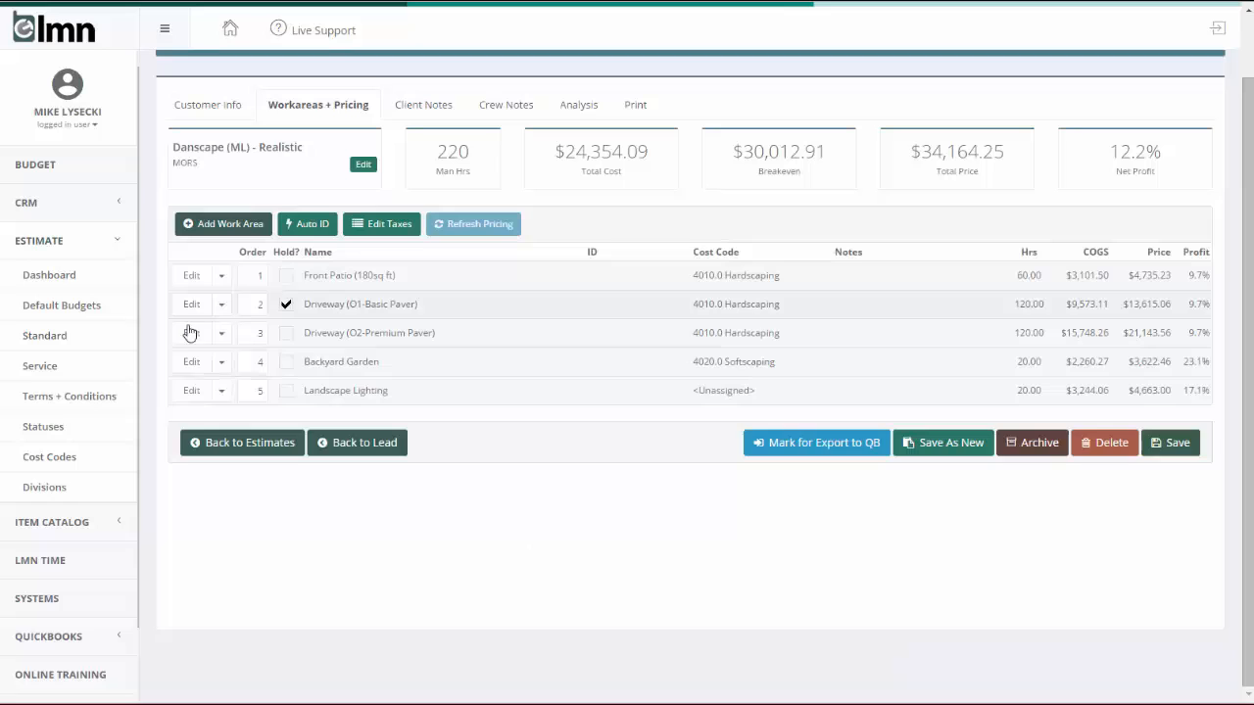
click(191, 390)
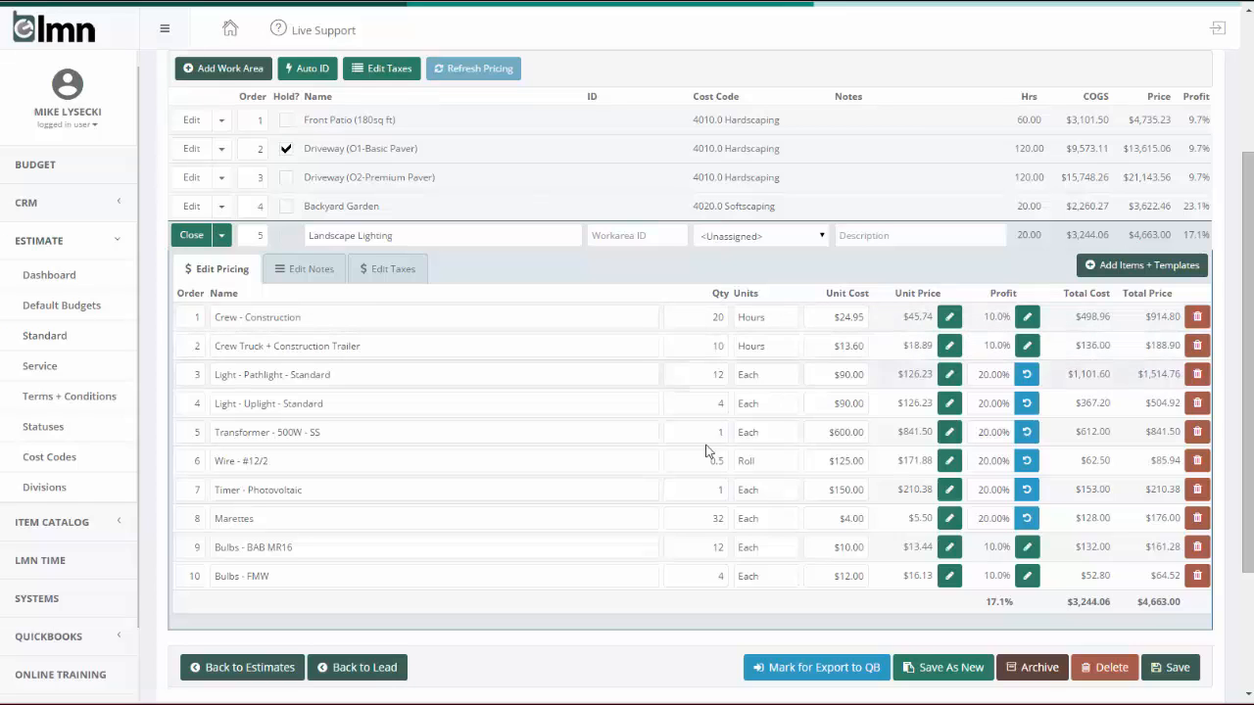
click(186, 239)
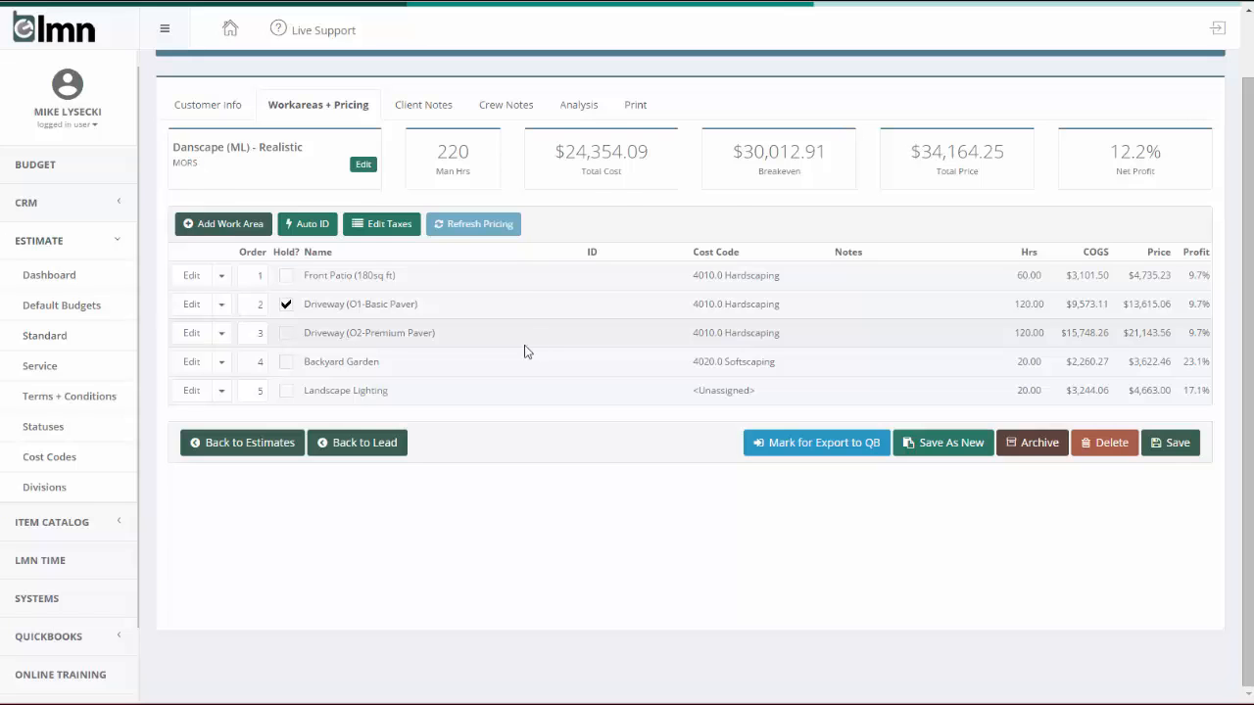
Add a new work area named Driveway 2 to the estimate
scroll(524, 352, up, 1)
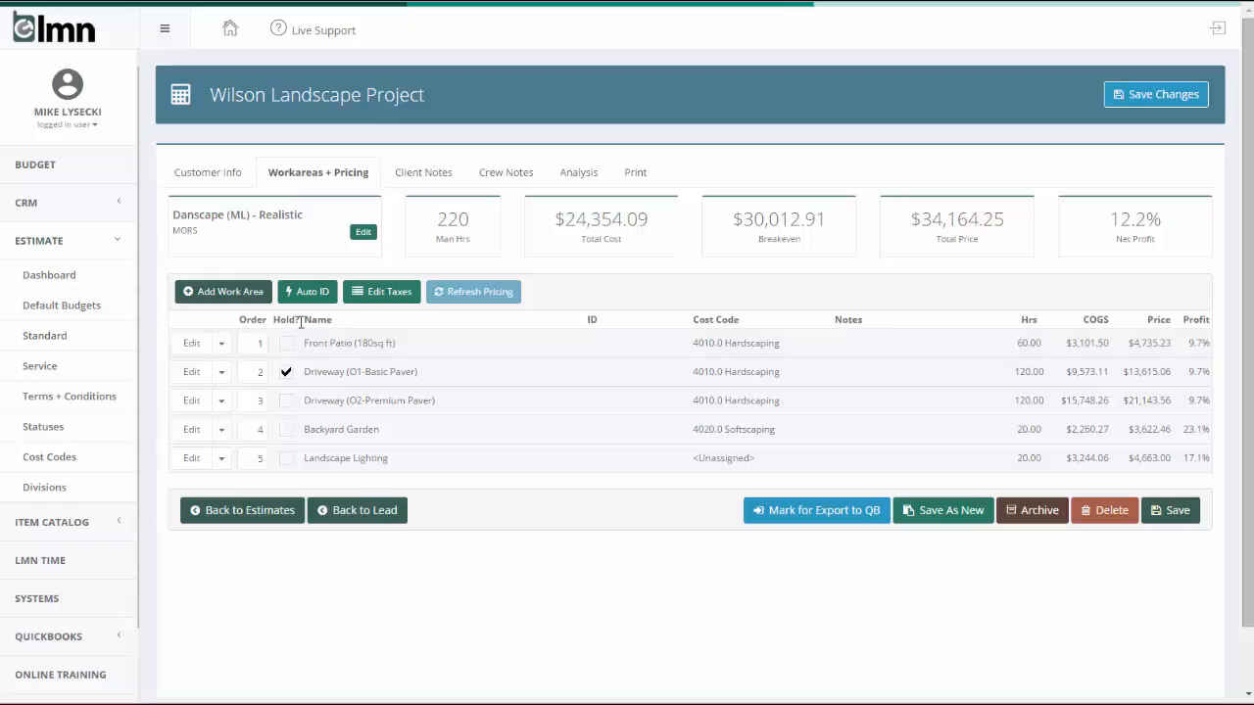
click(226, 291)
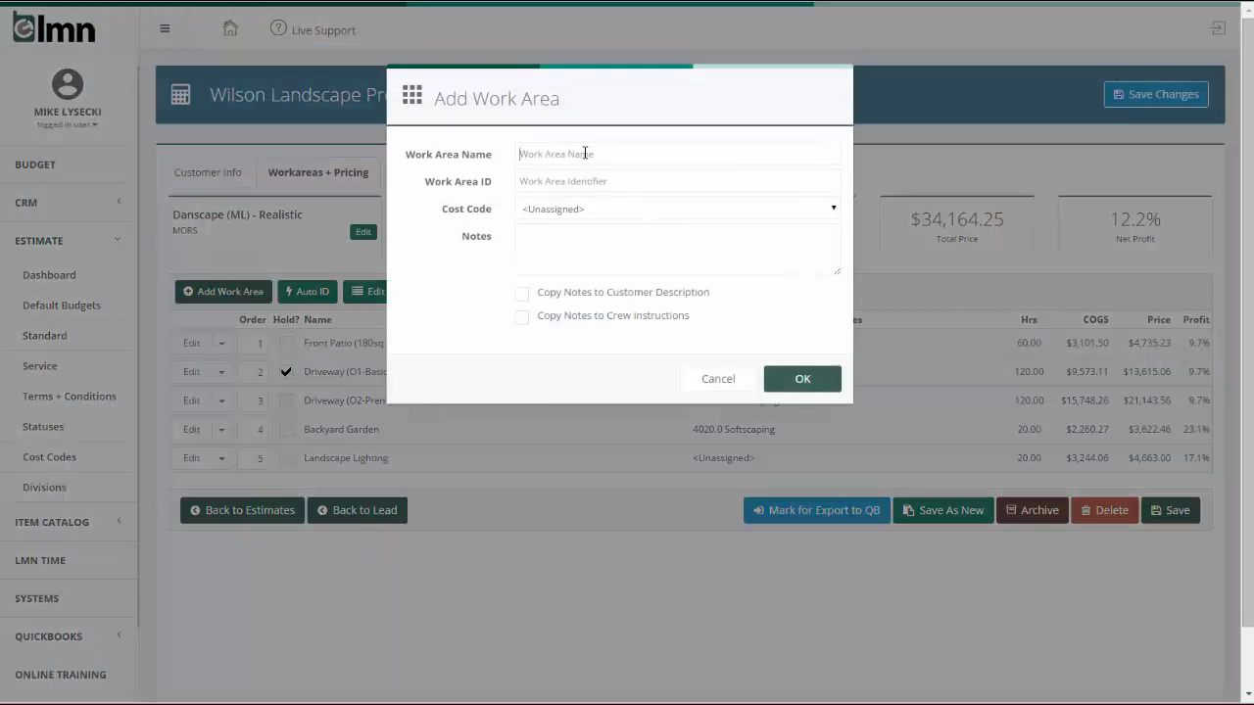
text(Driveway 2)
click(809, 378)
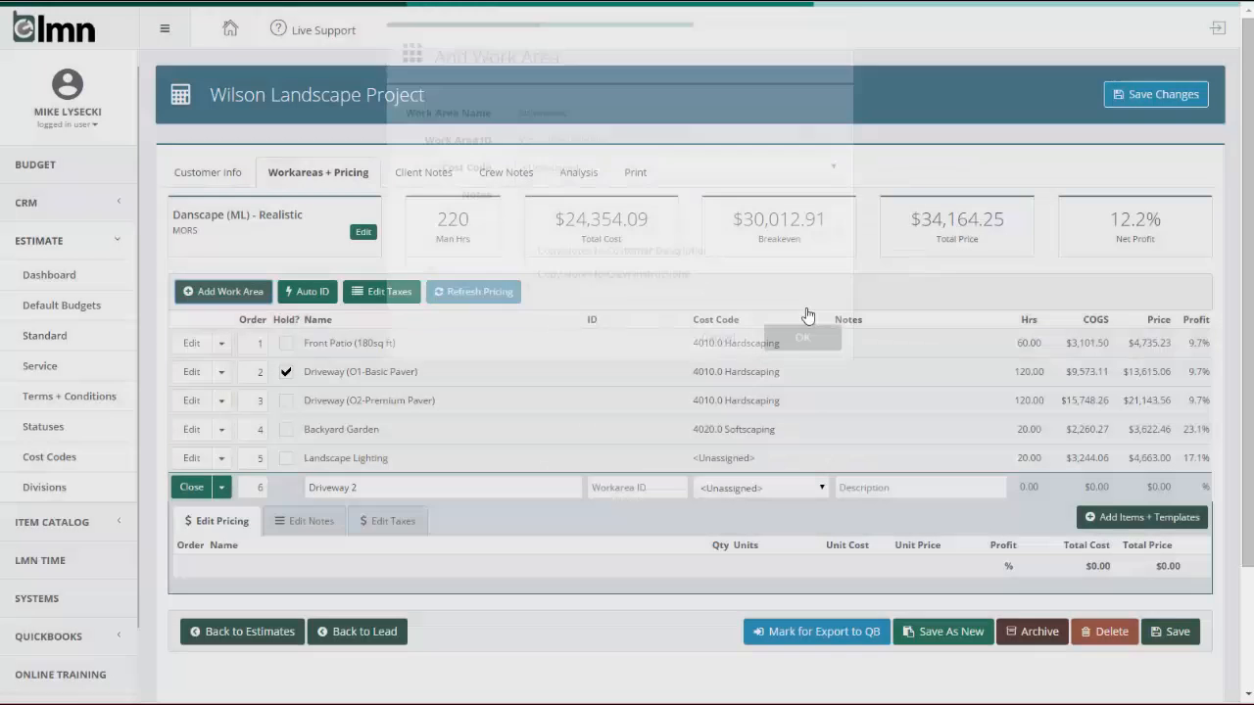
Open the items and templates catalog for Driveway 2 and browse its labor, equipment and material lists
scroll(851, 460, down, 2)
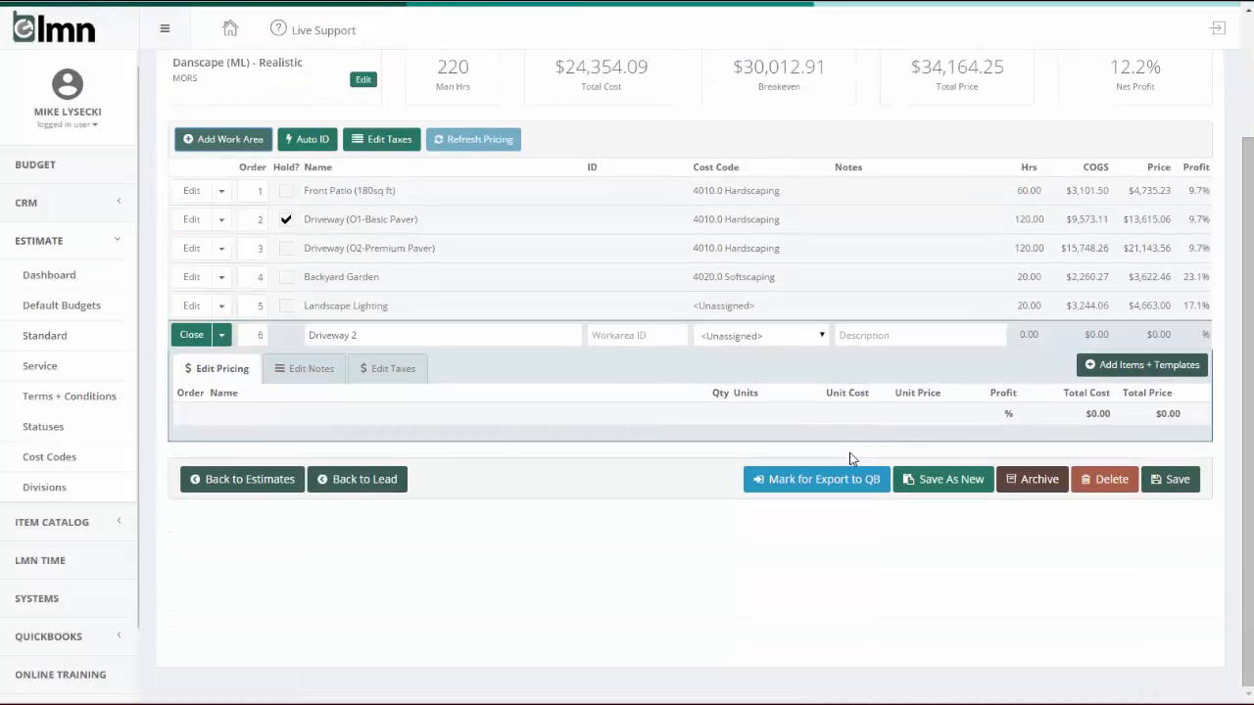
click(1162, 373)
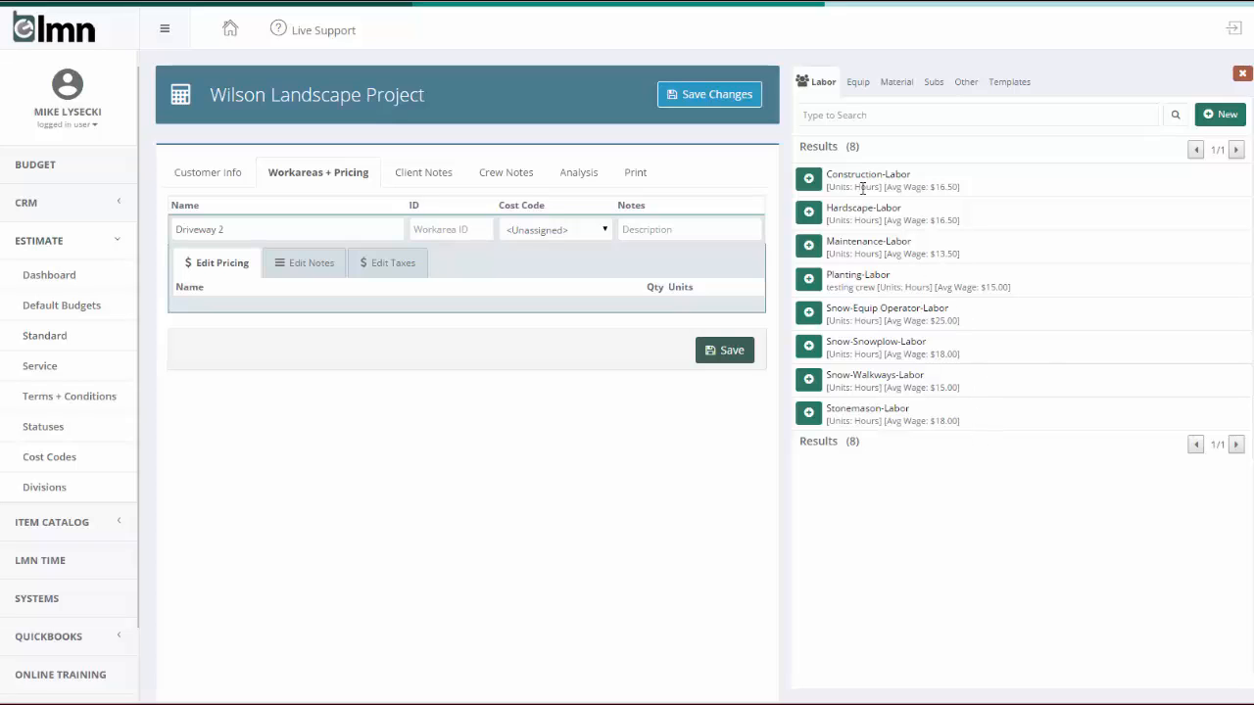
click(864, 84)
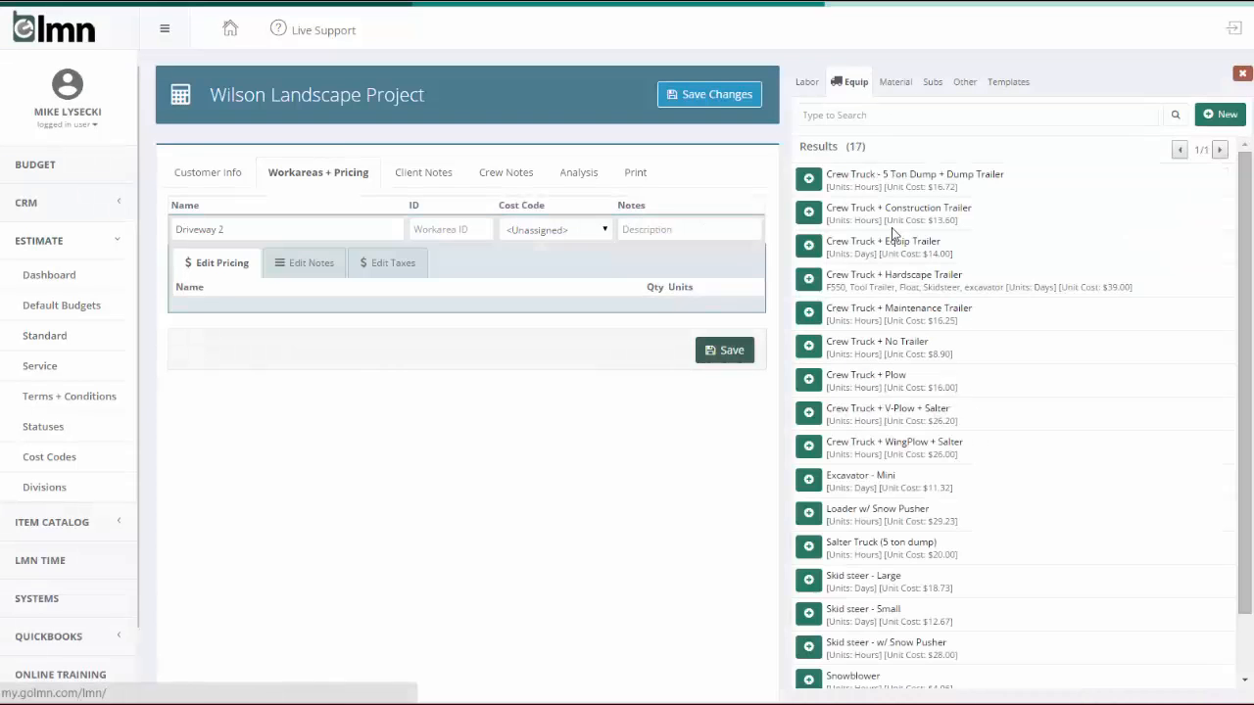
click(890, 84)
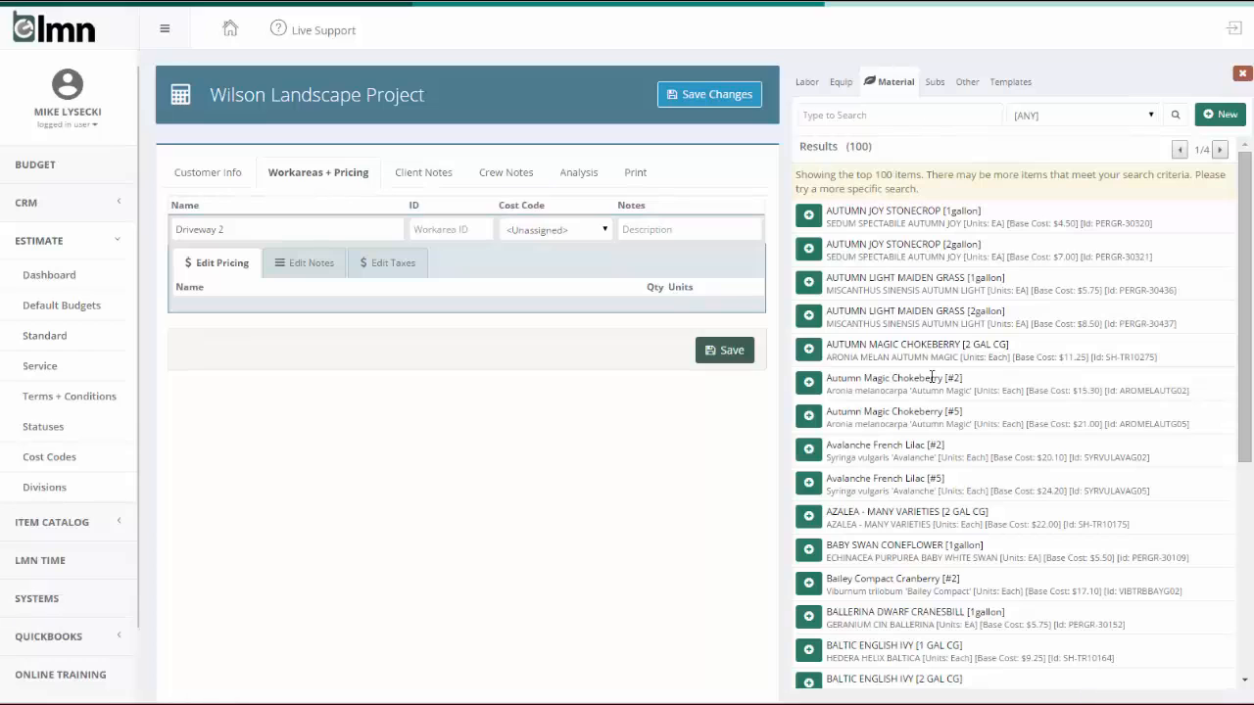
click(807, 84)
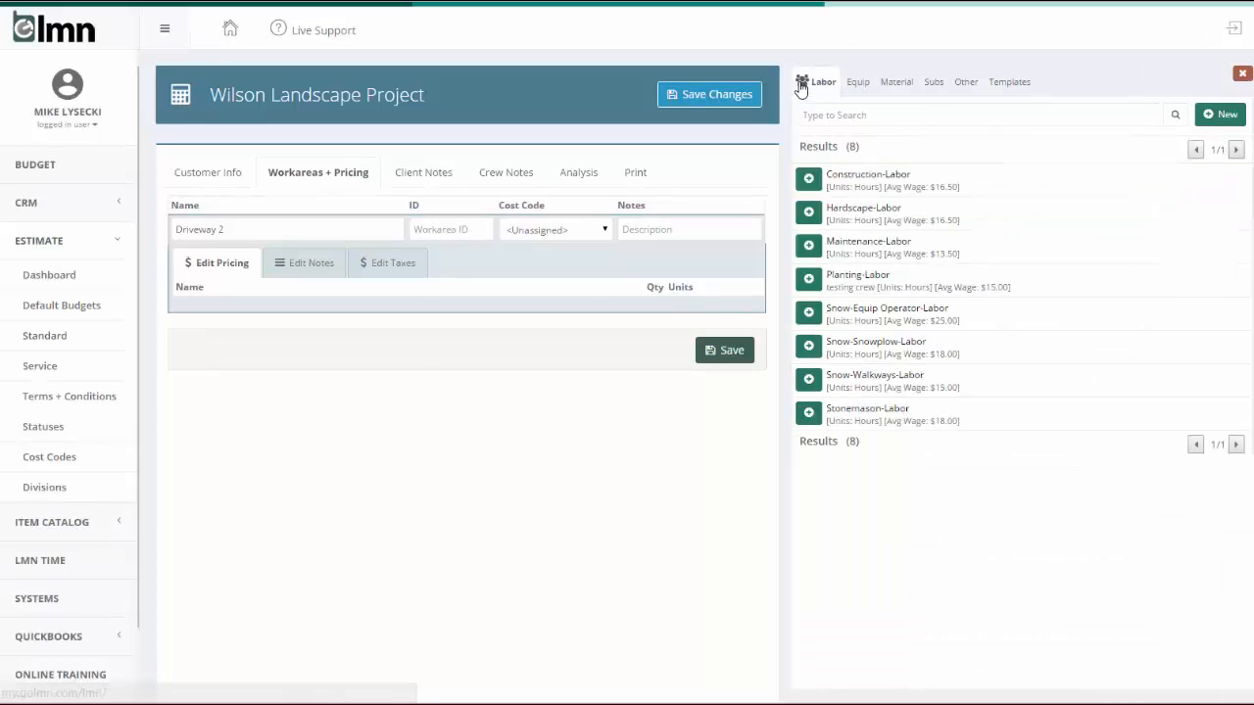
Add Construction-Labor, Crew Truck + Hardscape Trailer, Skid steer - Small and Excavator - Mini to the Driveway 2 work area
click(809, 182)
click(852, 84)
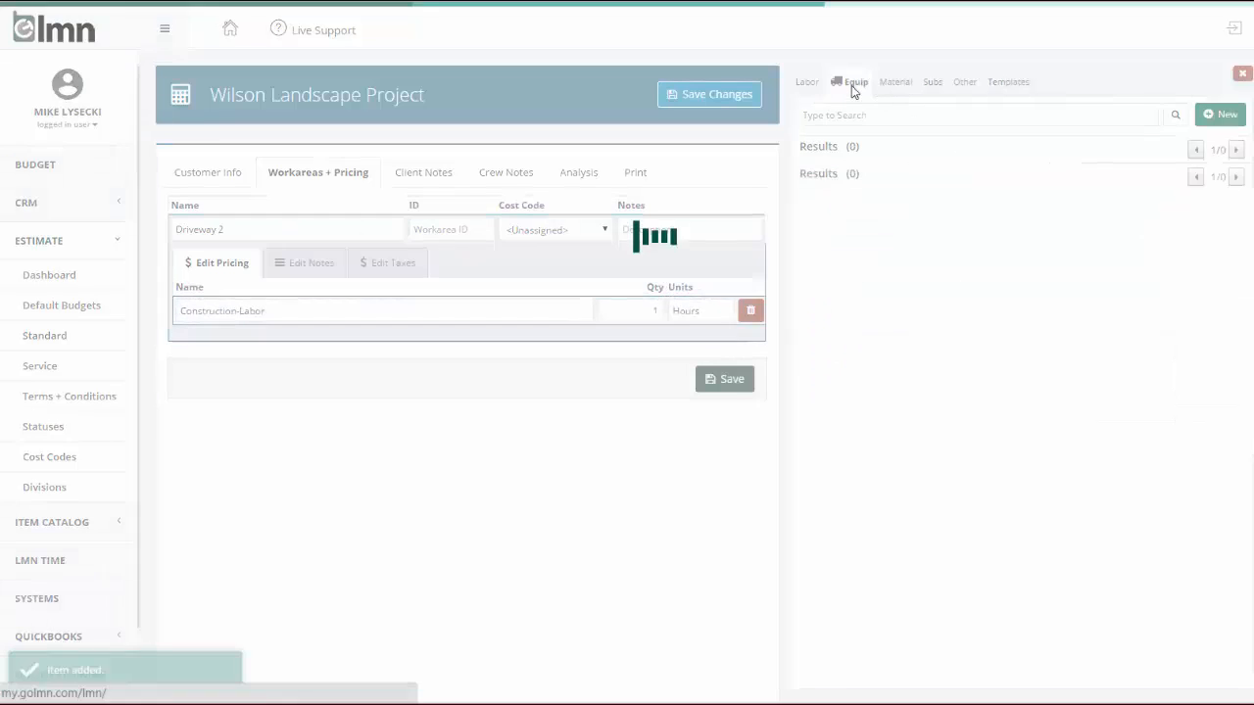
click(808, 279)
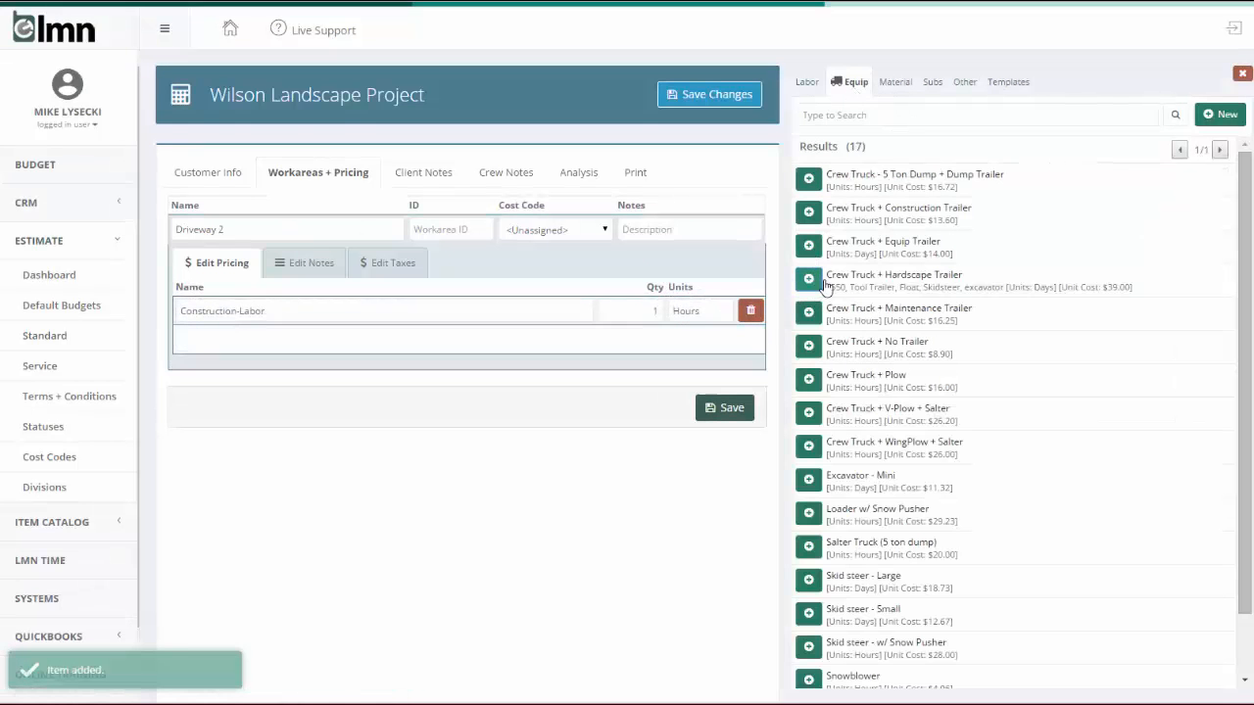
click(808, 613)
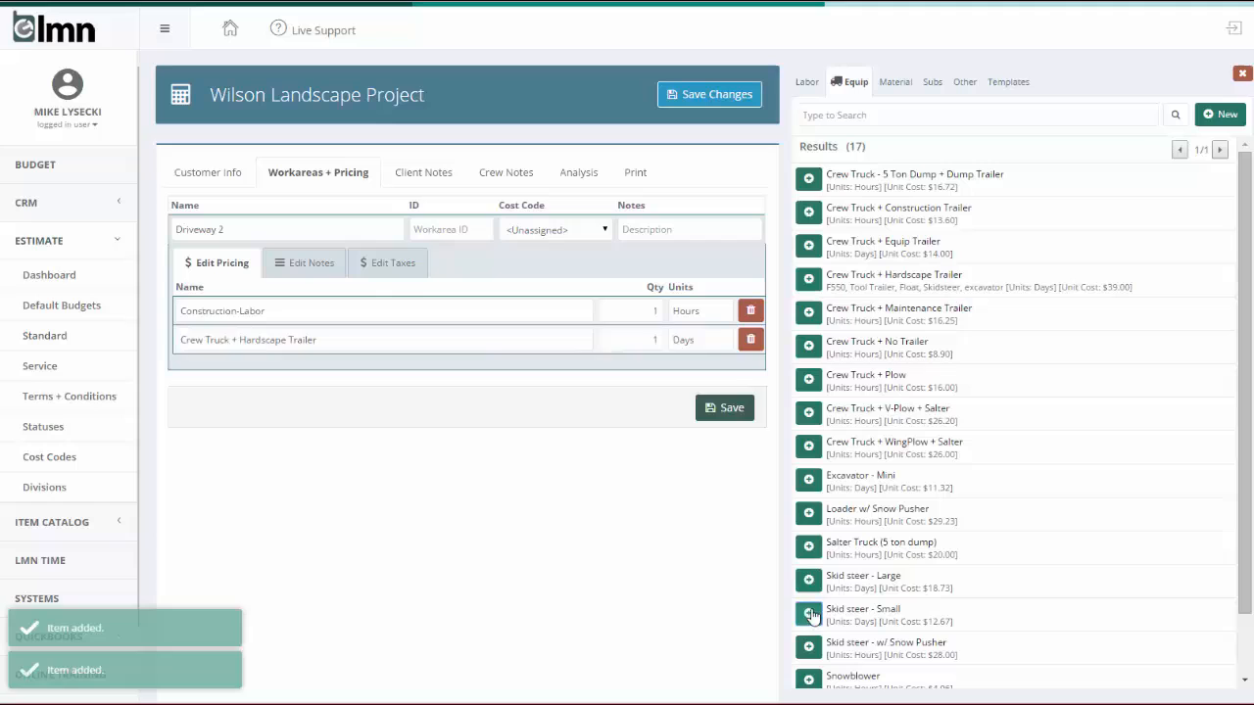
click(808, 479)
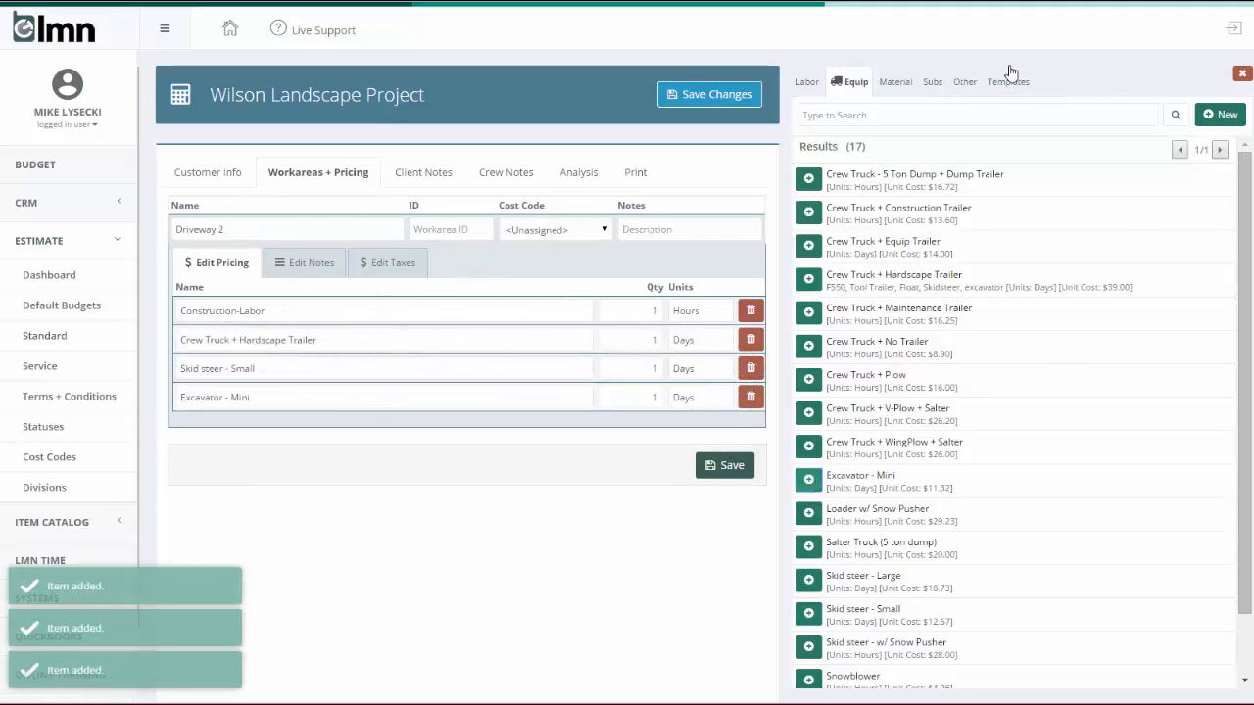
Add the materials AUTUMN LIGHT MAIDEN GRASS (2gallon) and AUTUMN MAGIC CHOKEBERRY (2 GAL CG) to Driveway 2, and remove both again
click(891, 82)
click(808, 314)
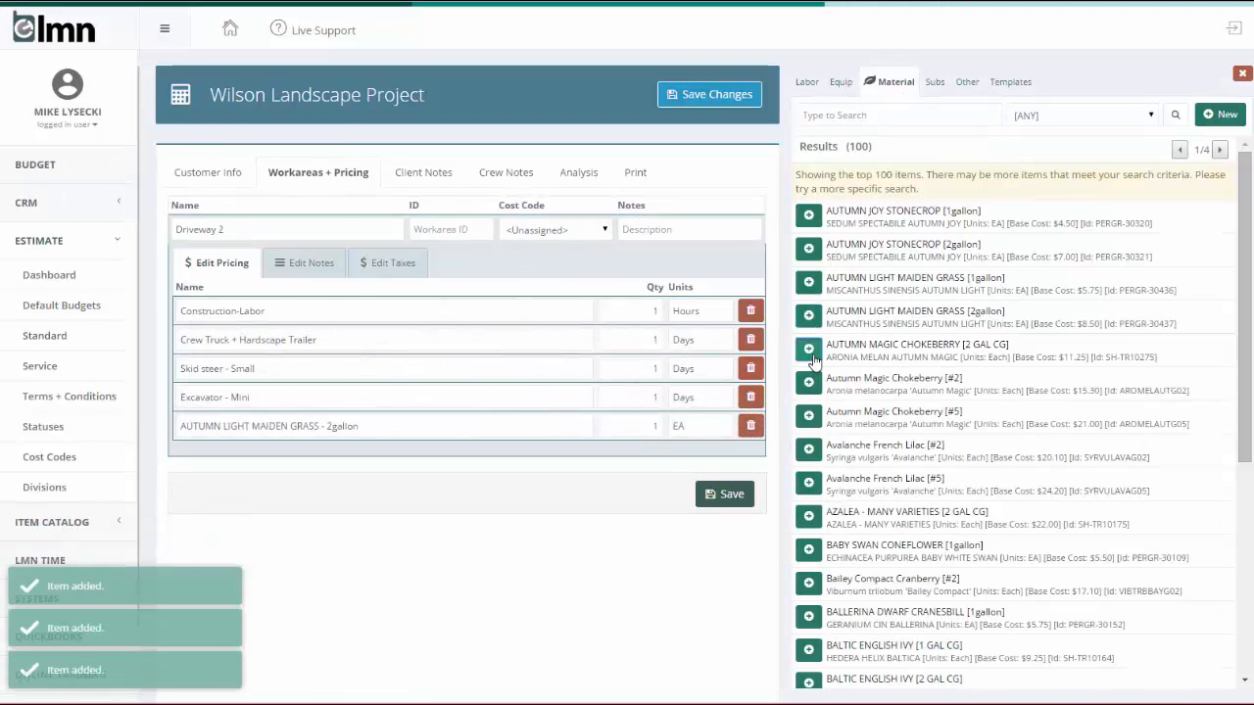
click(808, 347)
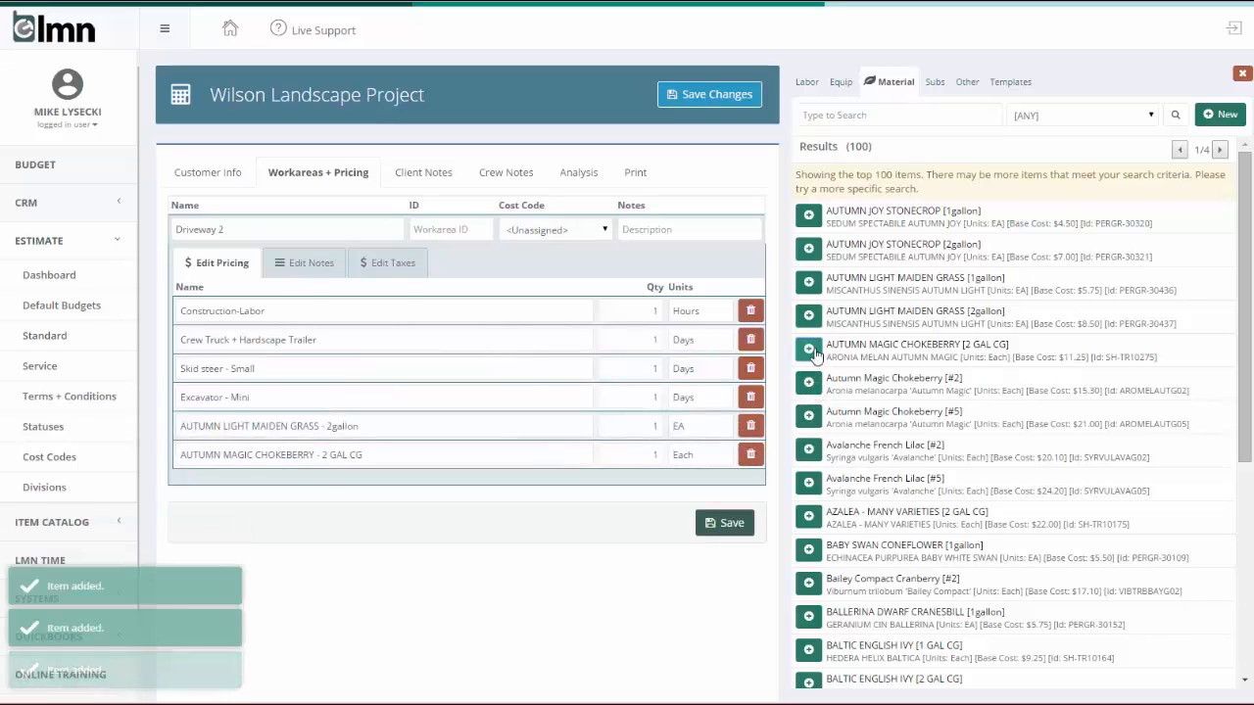
click(750, 425)
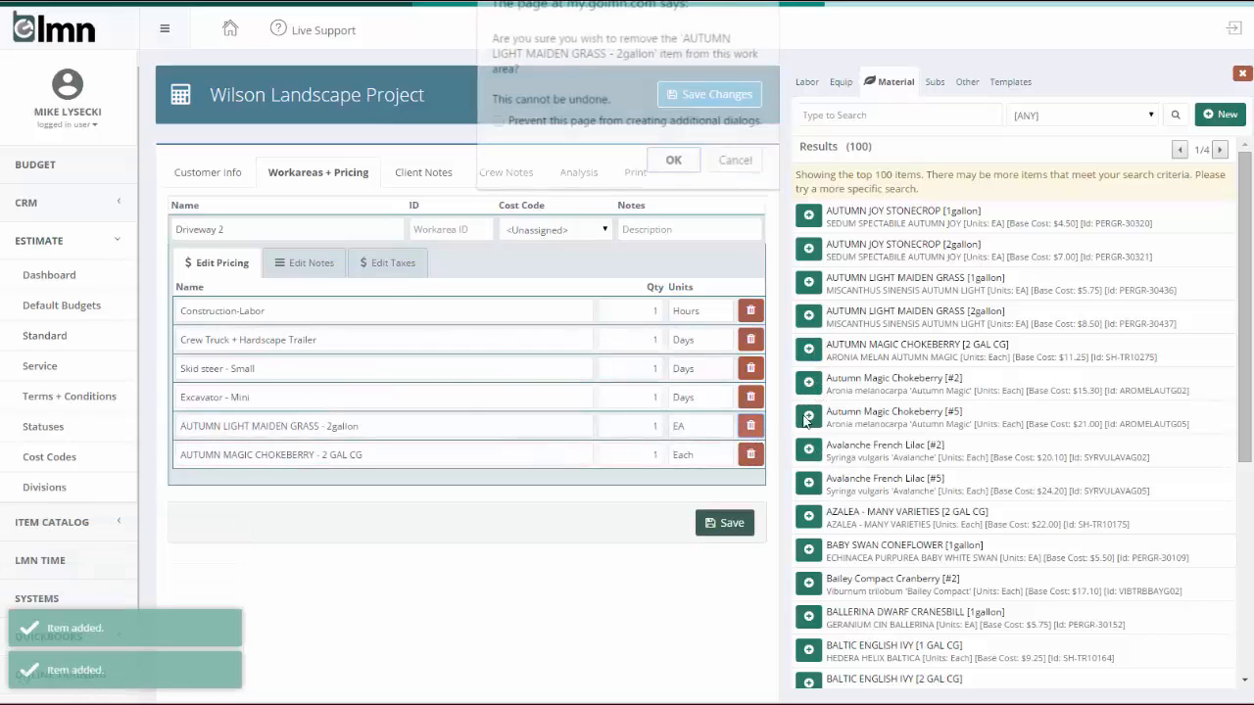
click(683, 164)
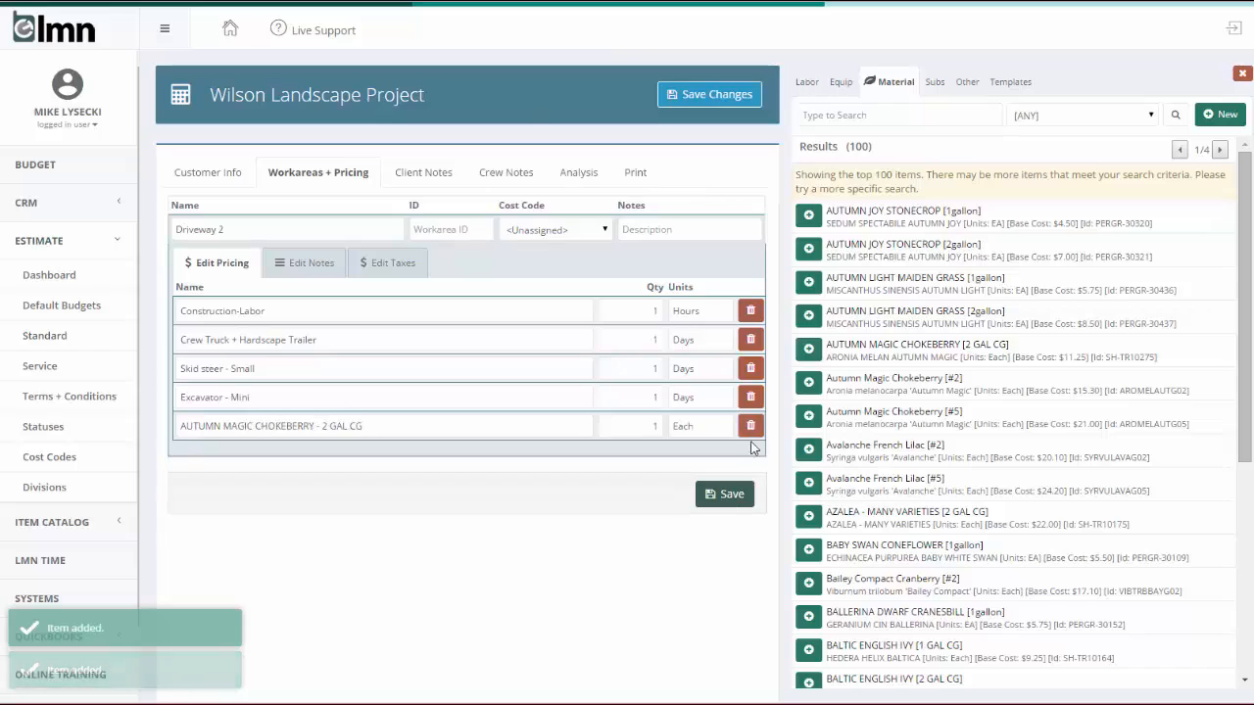
click(750, 425)
click(674, 161)
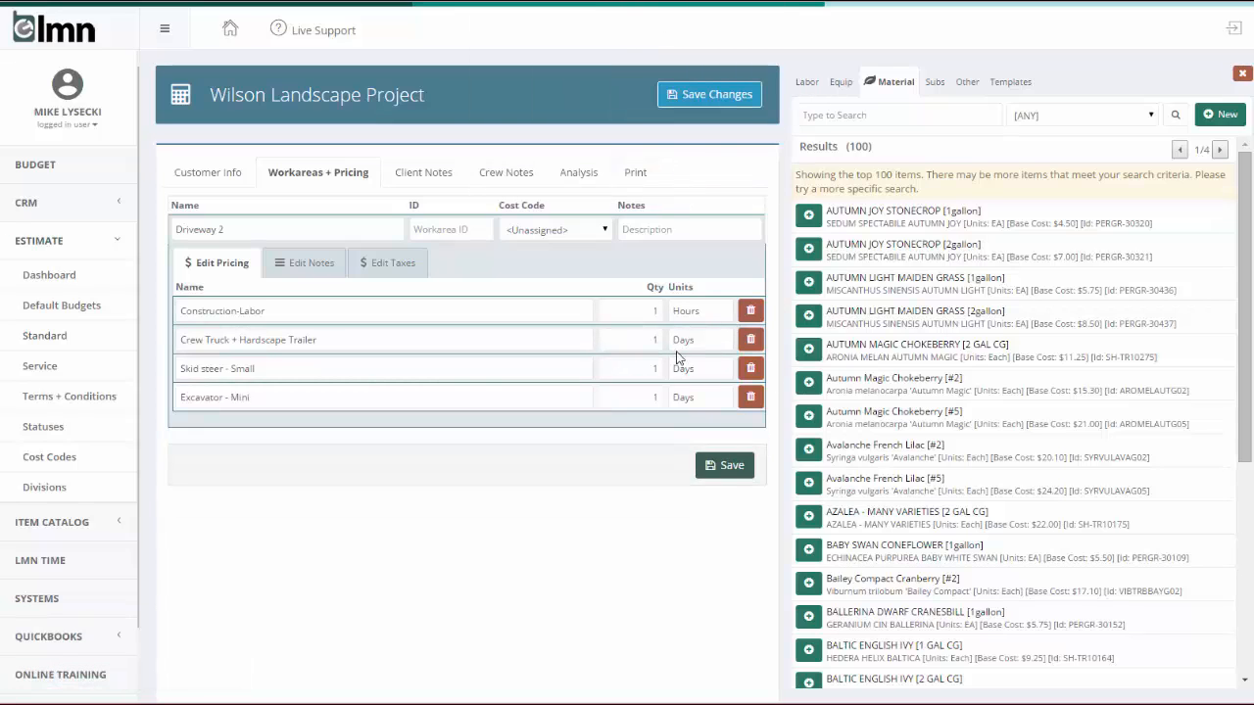
Set Driveway 2's quantities to 20 hours of Construction-Labor and 2 days each for the hardscape crew truck, small skid steer and mini excavator
double_click(642, 309)
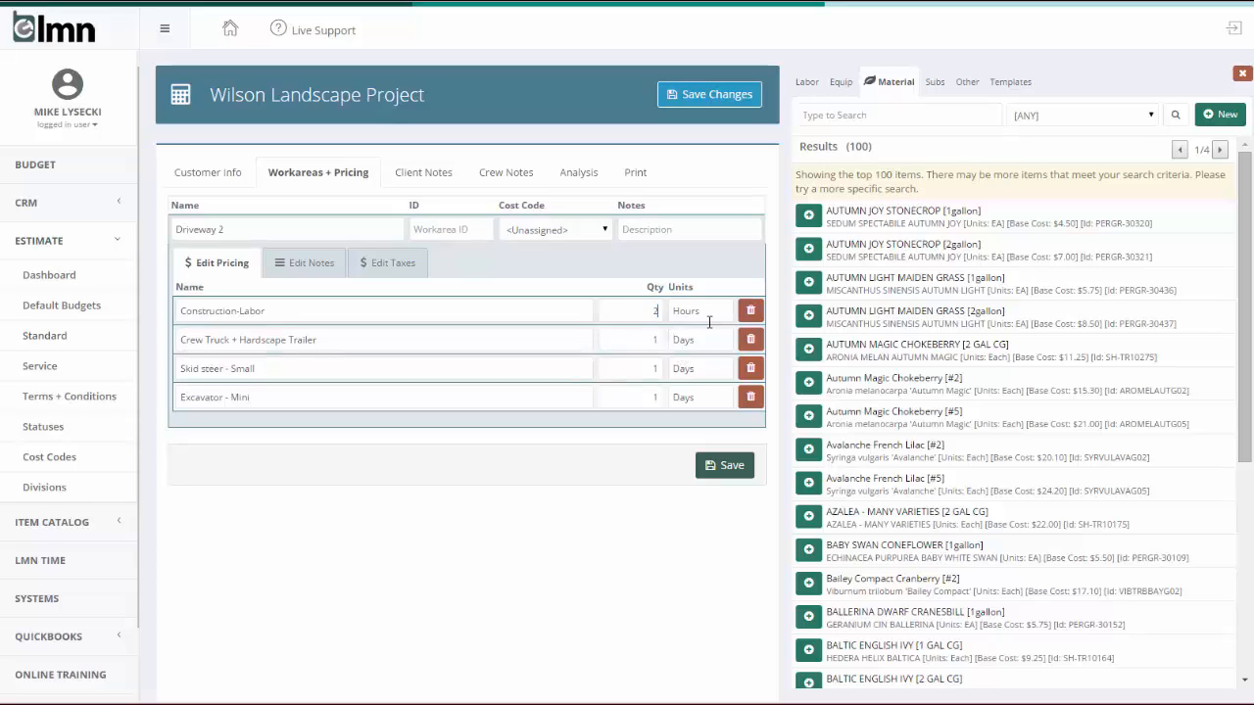
double_click(652, 340)
text(2)
double_click(653, 368)
text(2)
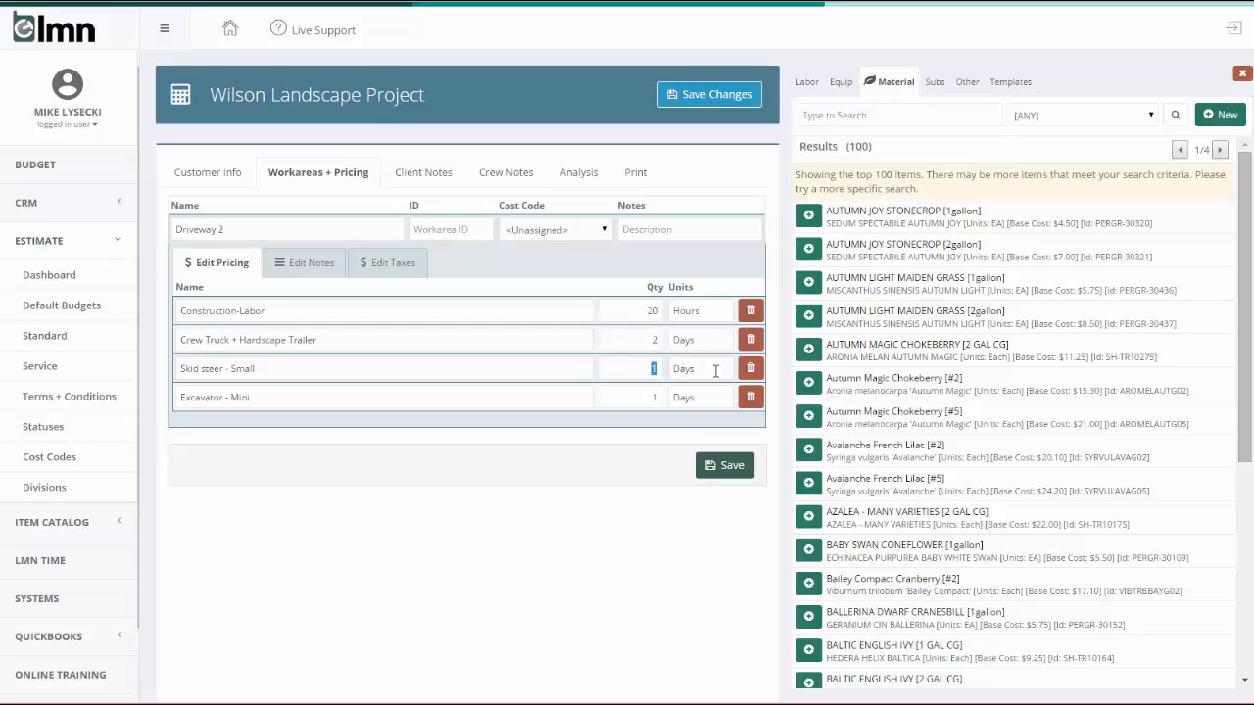
double_click(649, 396)
text(2)
Add the Paver Driveway (500 - 2000 sq ft) template to the Driveway 2 work area
click(1014, 86)
scroll(970, 331, down, 1)
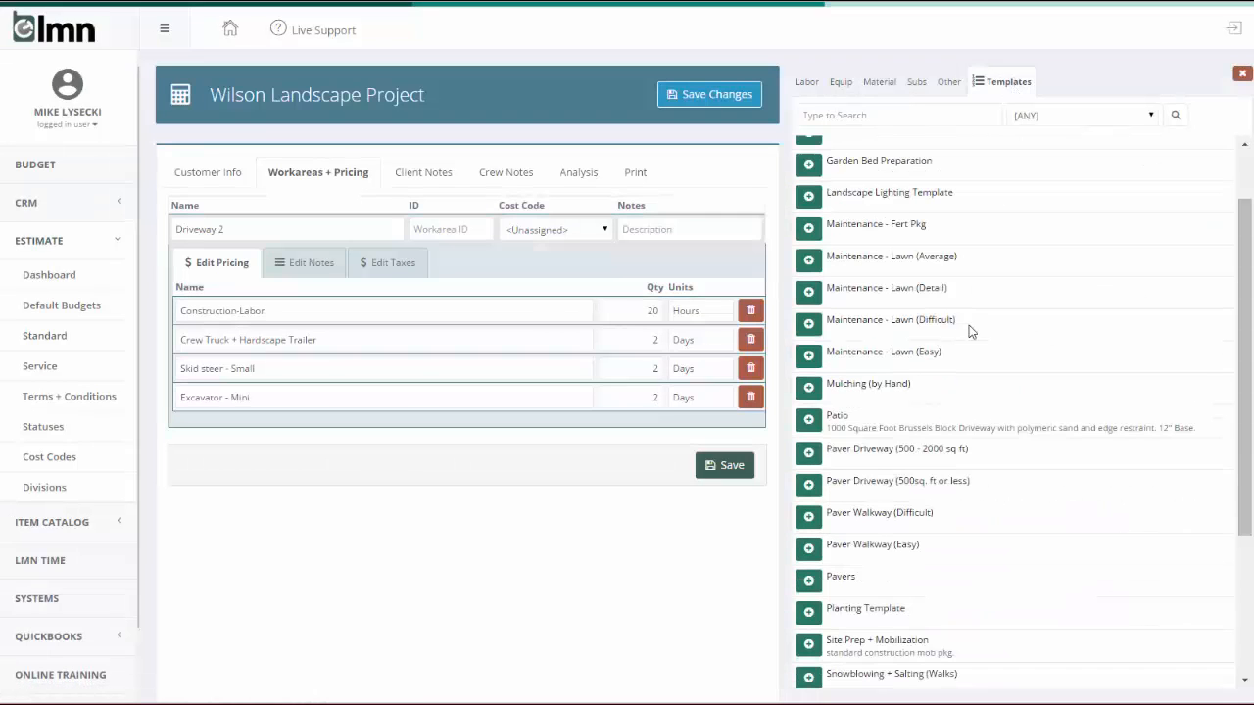
click(809, 453)
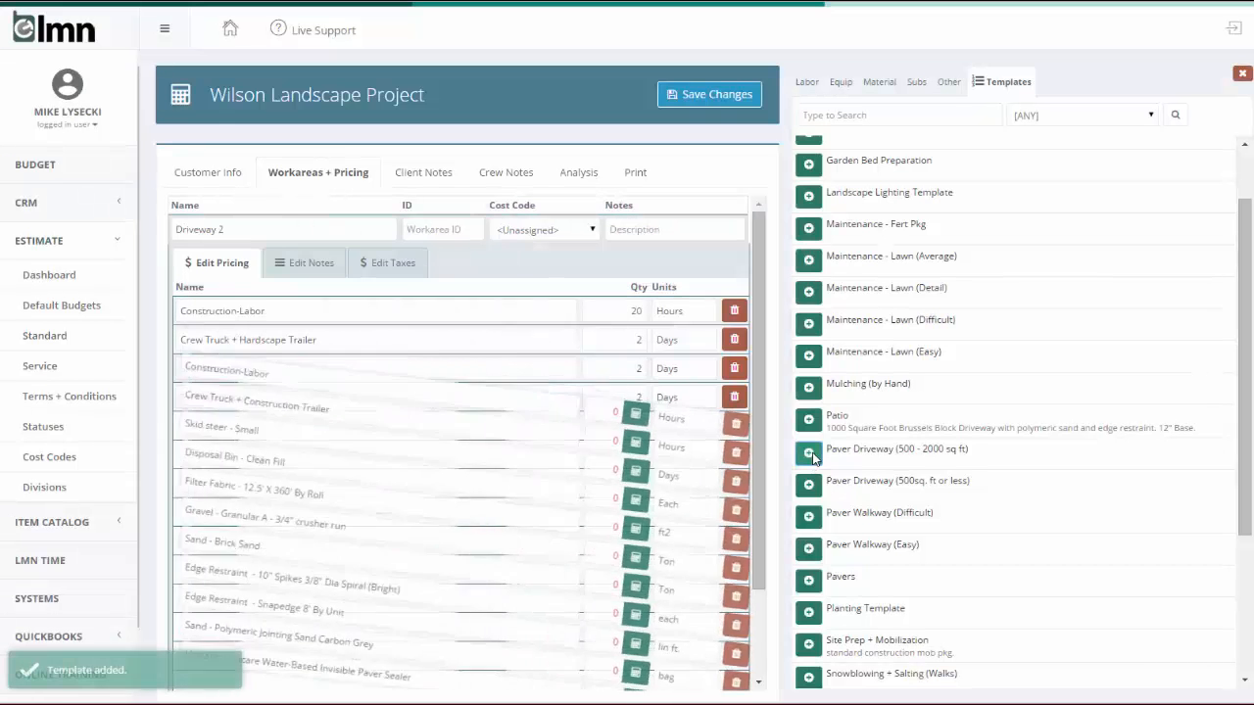
Calculate the Gravel - Granular A - 3/4" crusher run quantity from its installation rate, applying the rounded recommendation of 41 Ton
scroll(636, 328, down, 2)
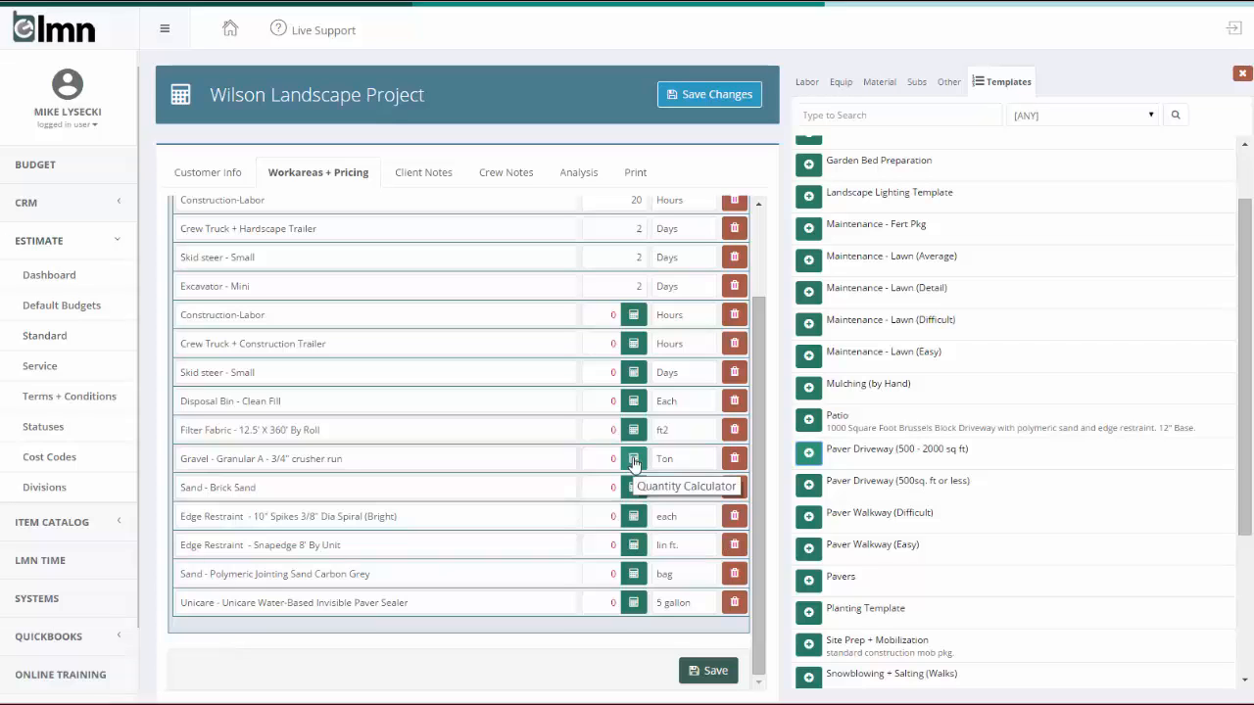
click(633, 460)
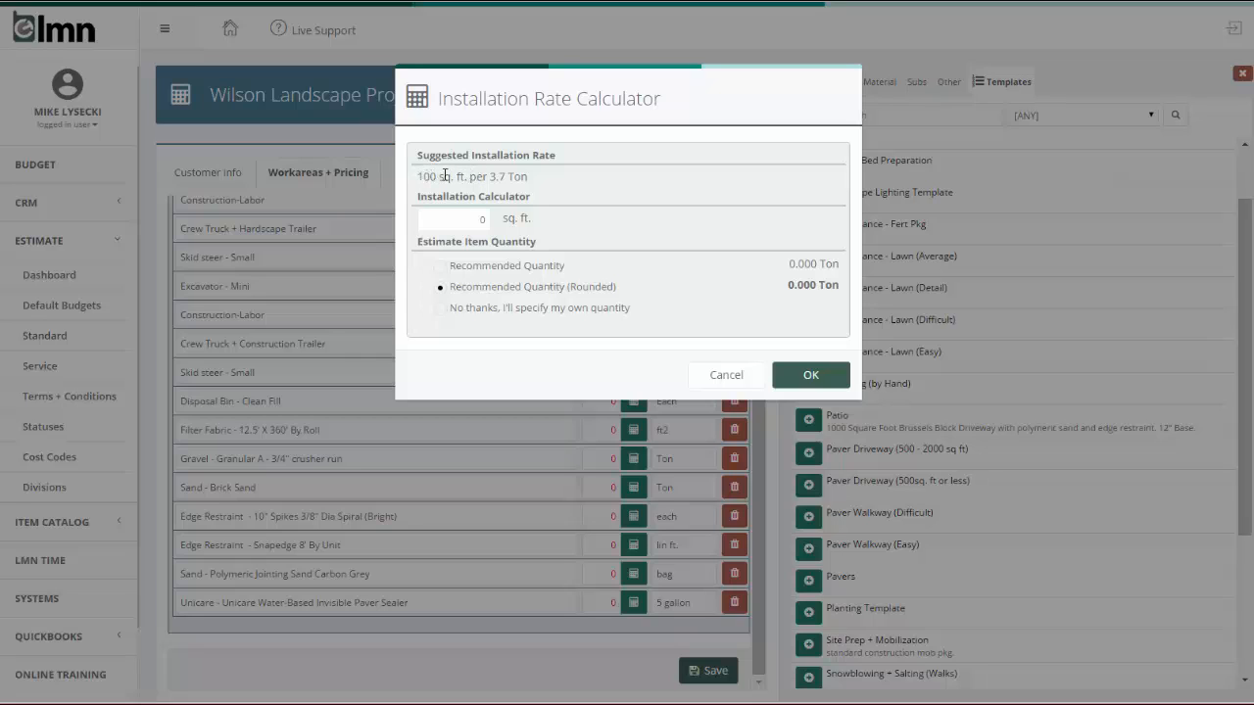
click(604, 222)
click(812, 374)
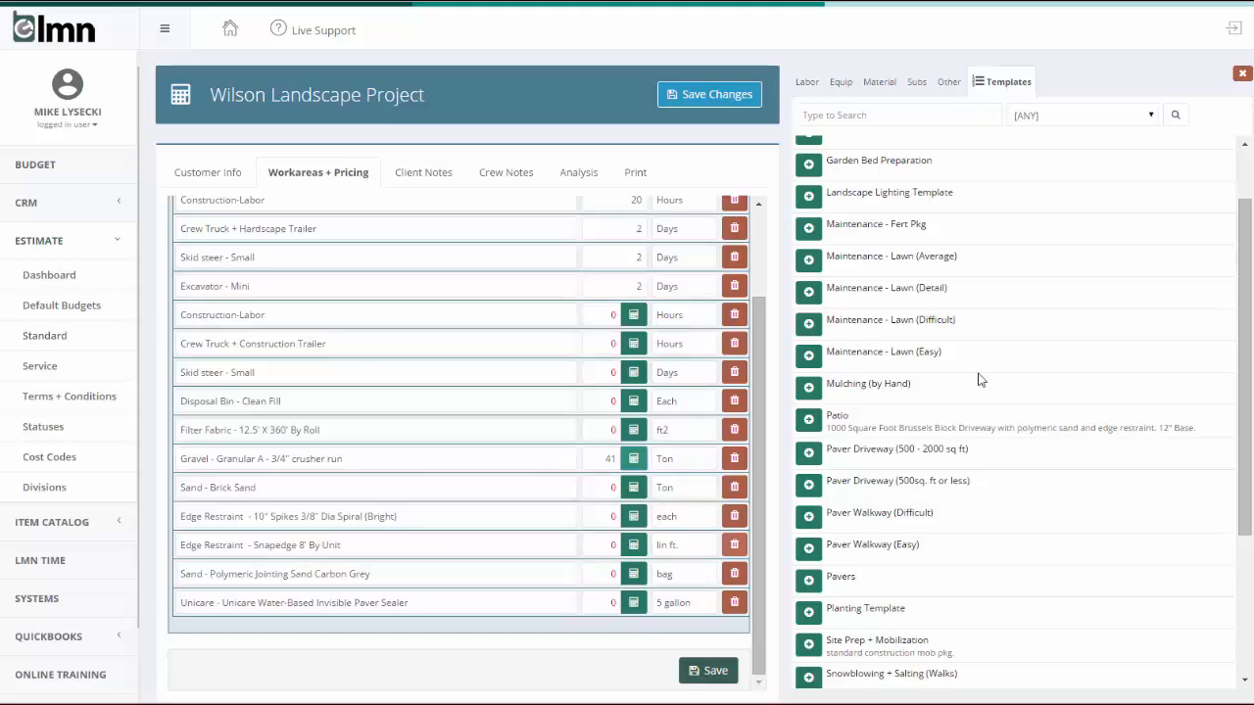
Close the items and templates catalog and review the item pricing of the Driveway 2 work area
click(1225, 74)
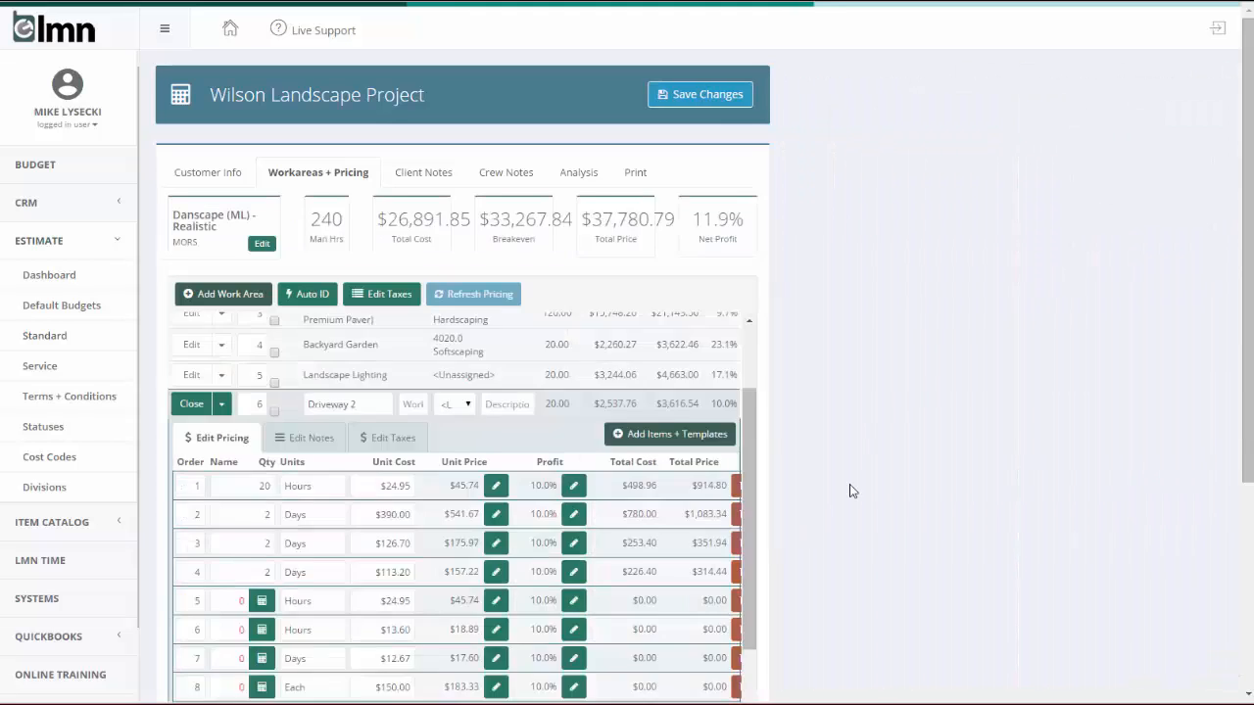
scroll(873, 402, down, 4)
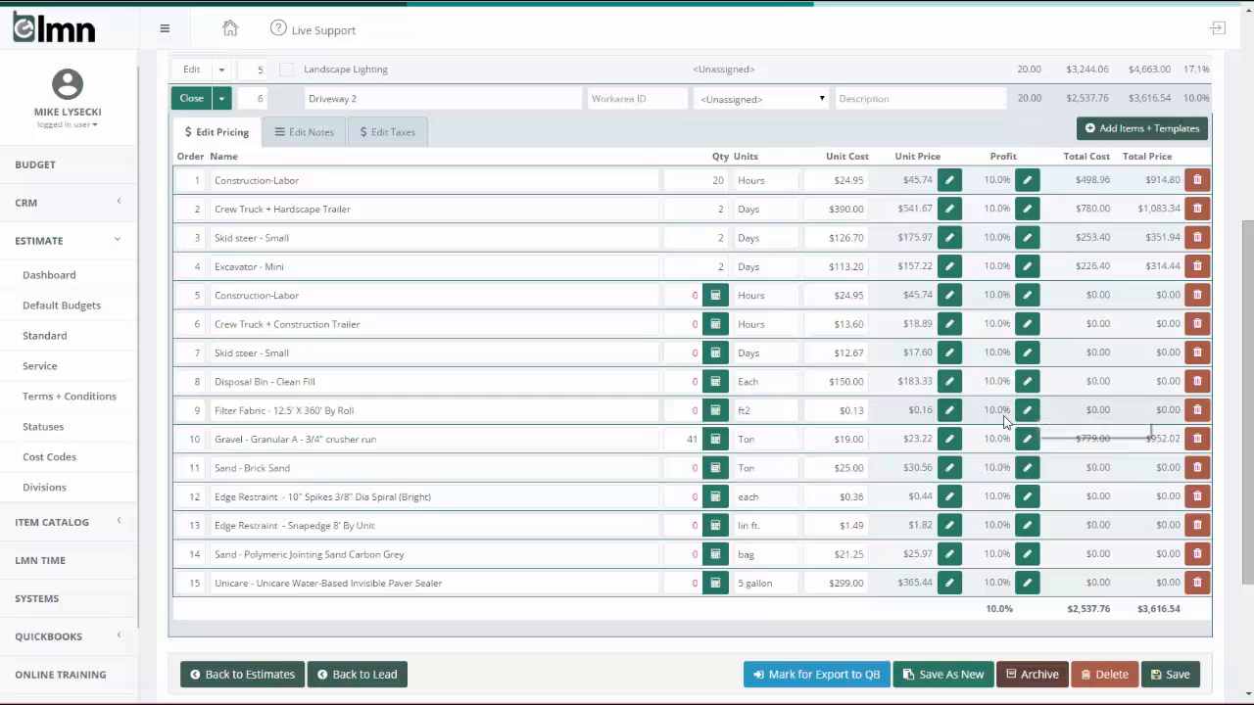
scroll(1006, 428, up, 1)
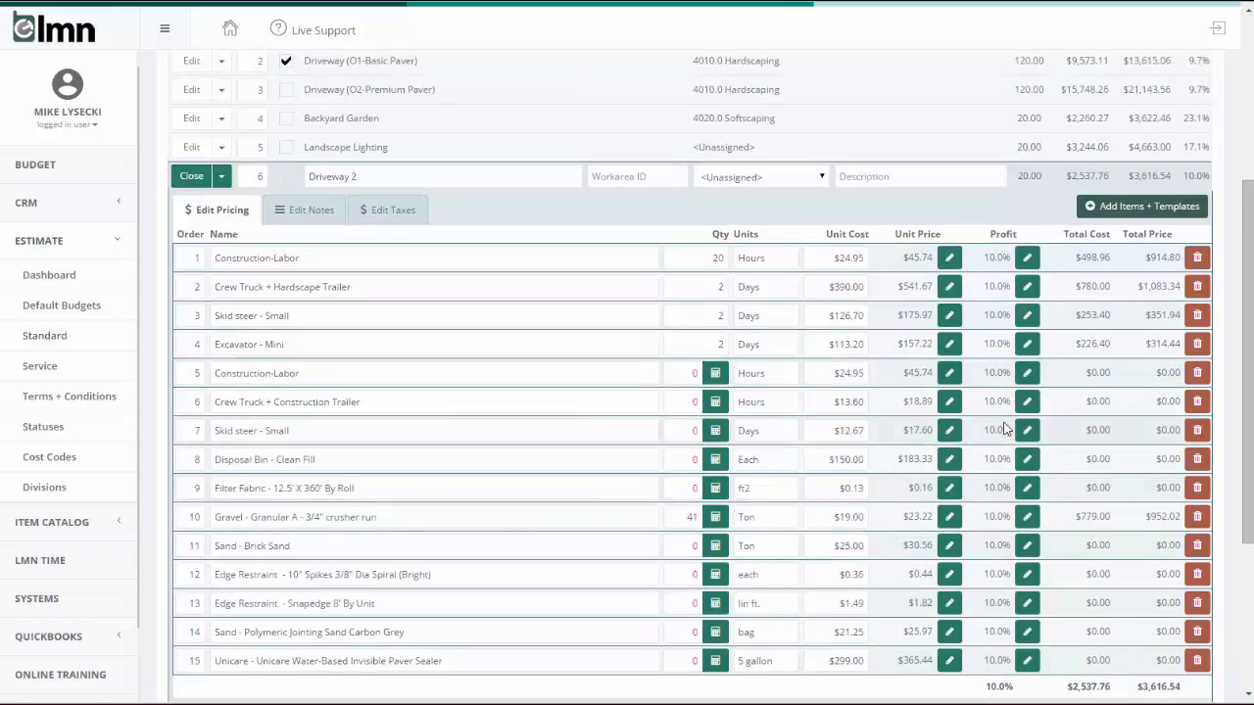
Review the client notes of the Driveway 2 work area in the estimate and collapse them again
scroll(1143, 377, up, 2)
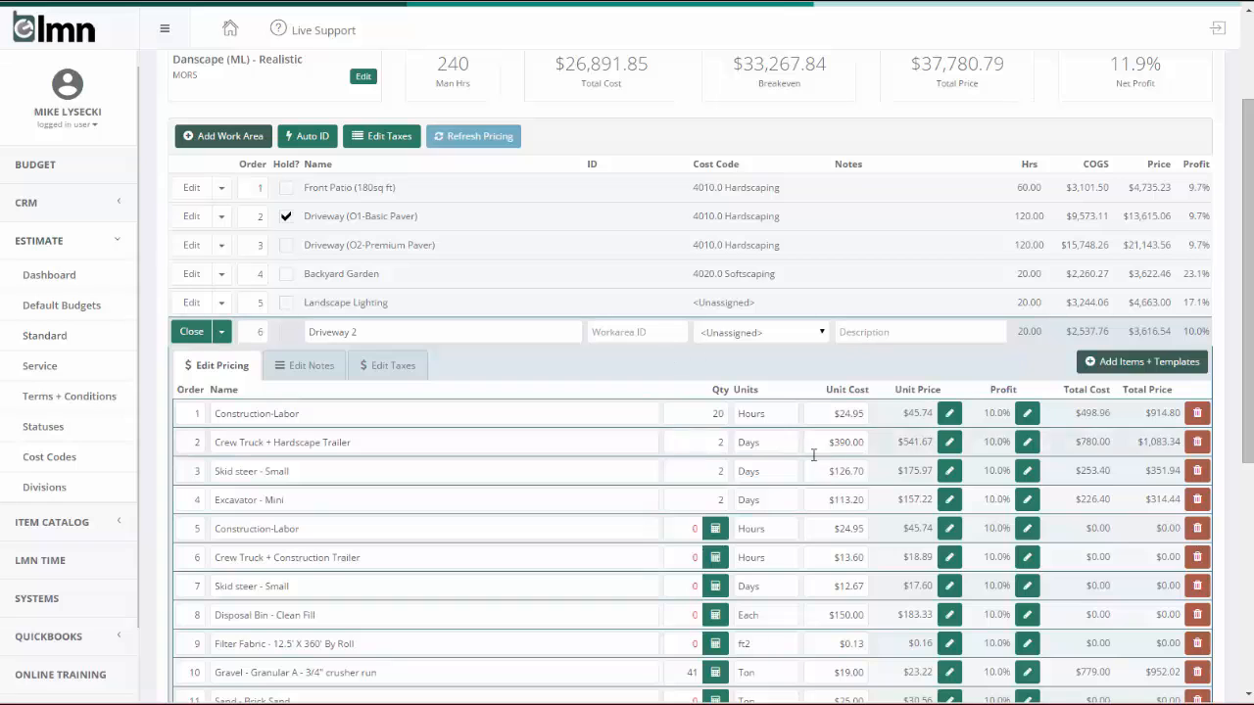
scroll(866, 396, down, 3)
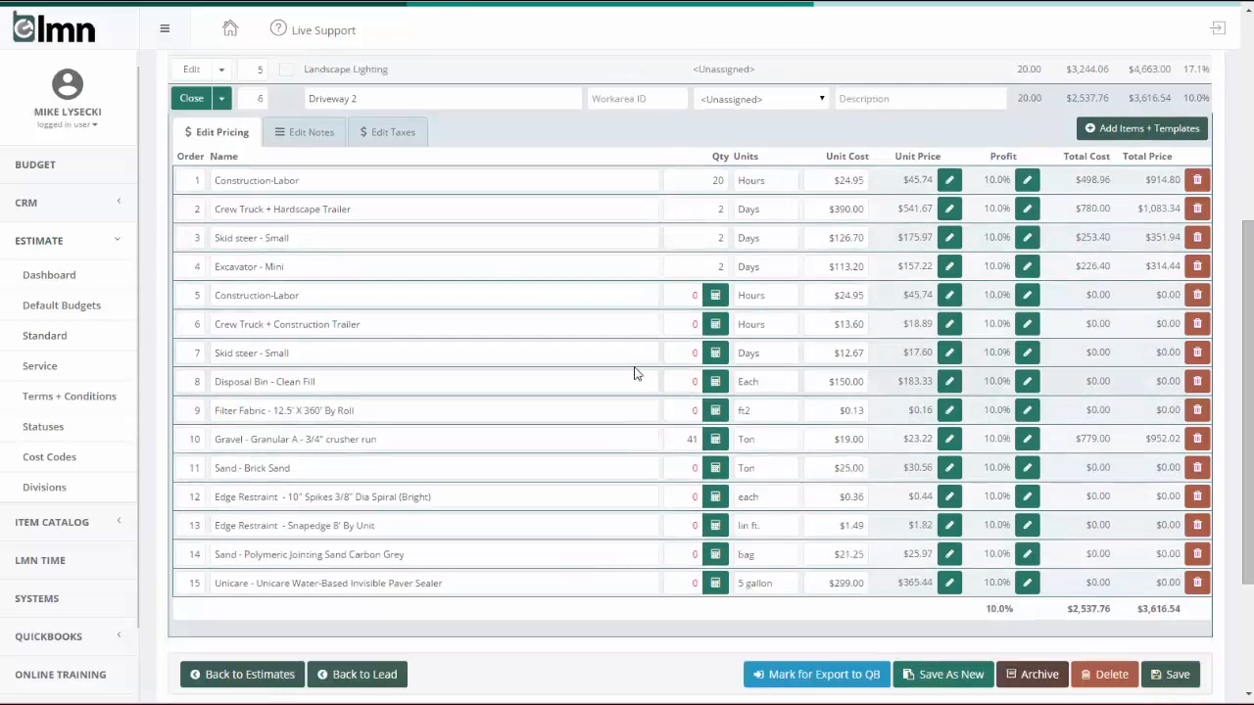
scroll(503, 272, up, 3)
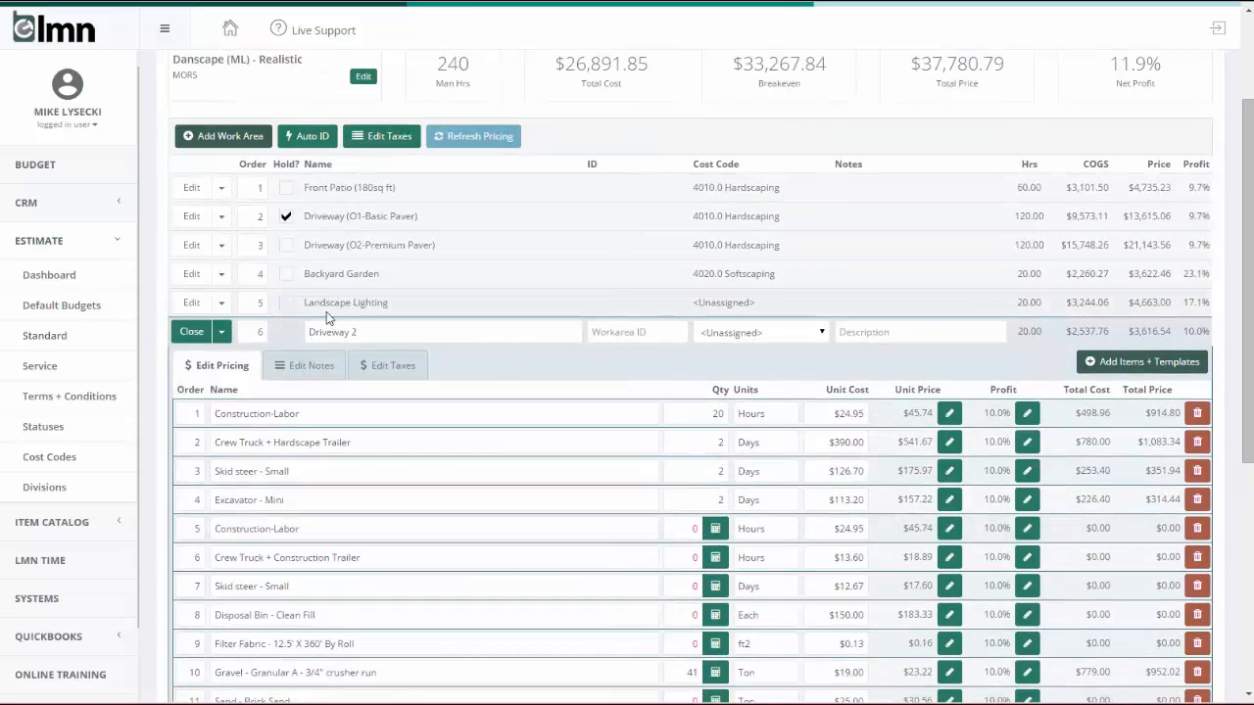
scroll(326, 311, up, 2)
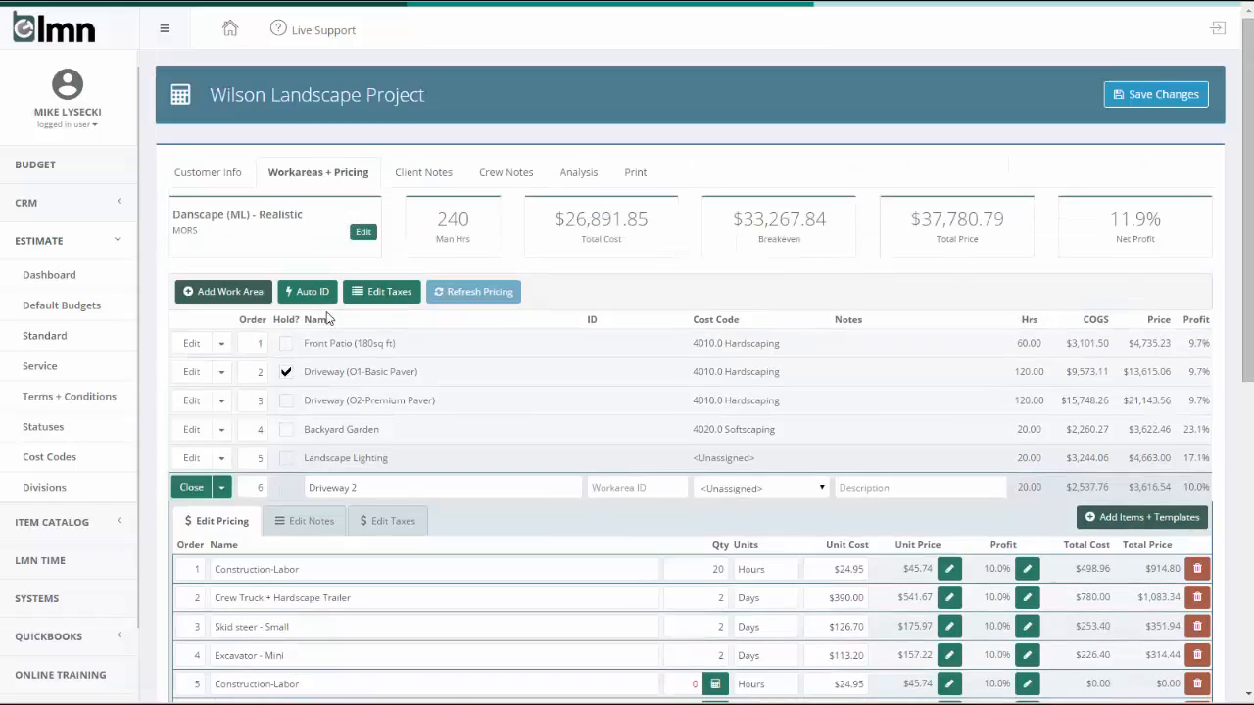
click(432, 180)
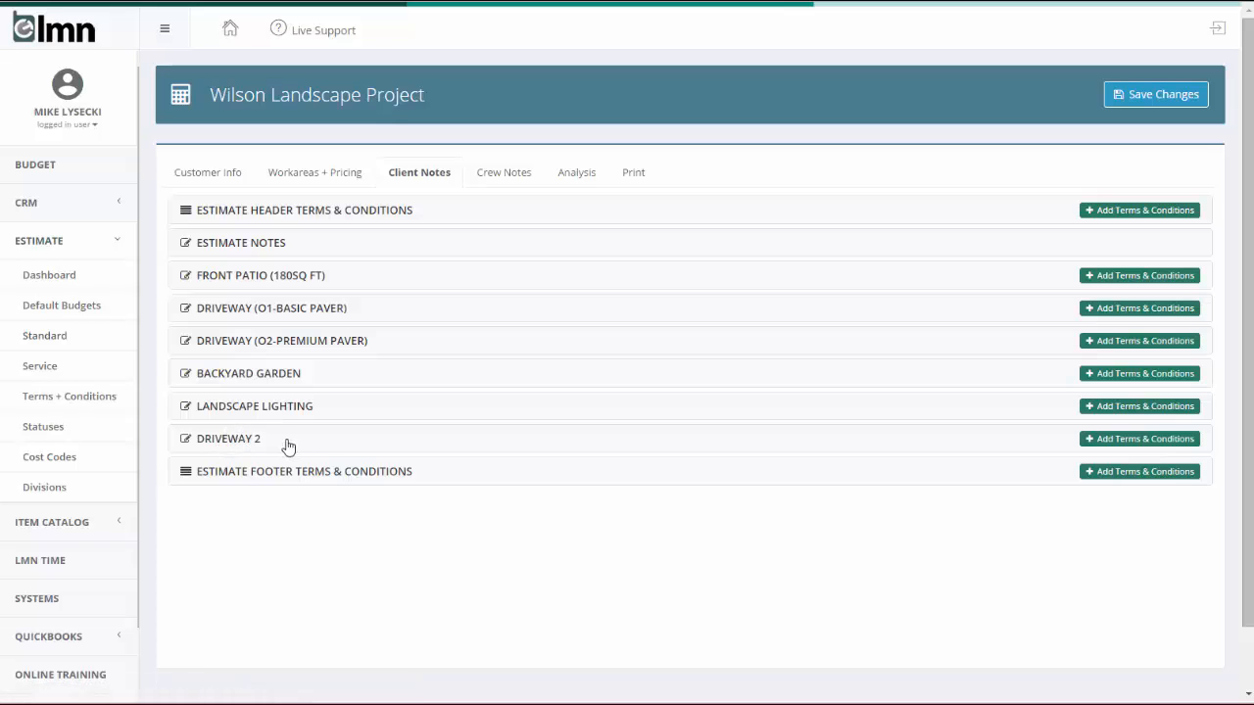
click(227, 439)
scroll(294, 413, down, 2)
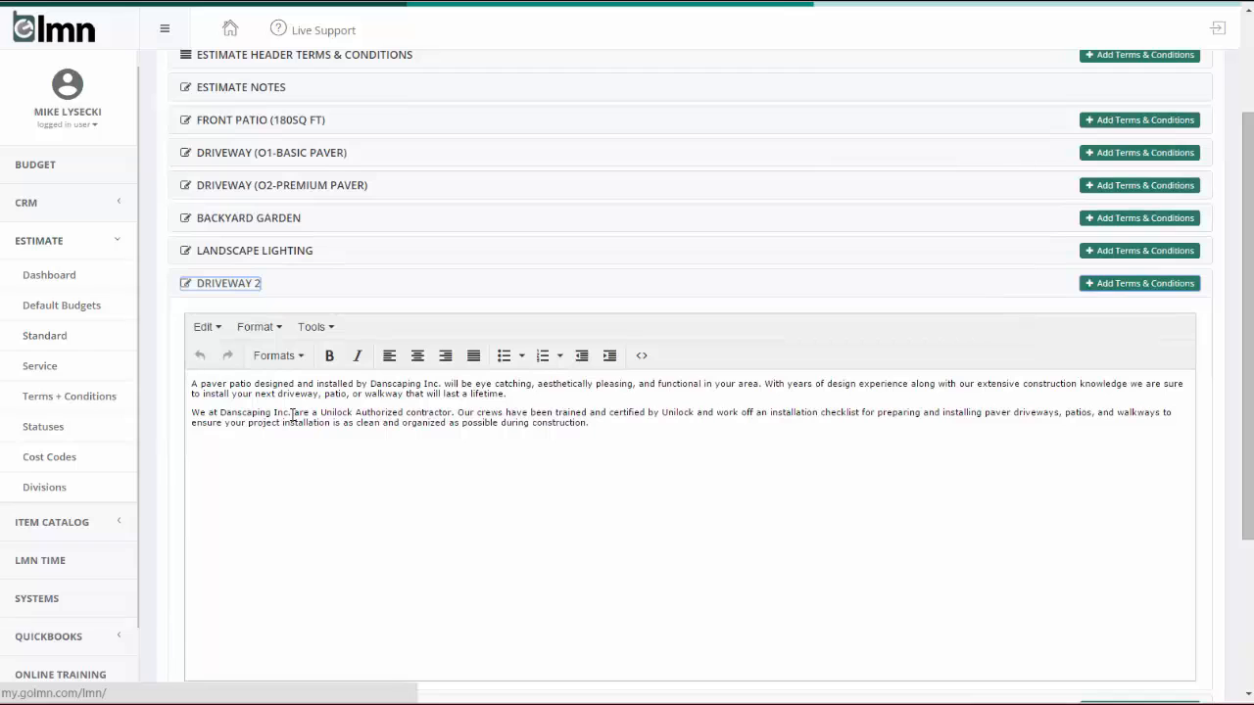
drag(602, 428, 192, 378)
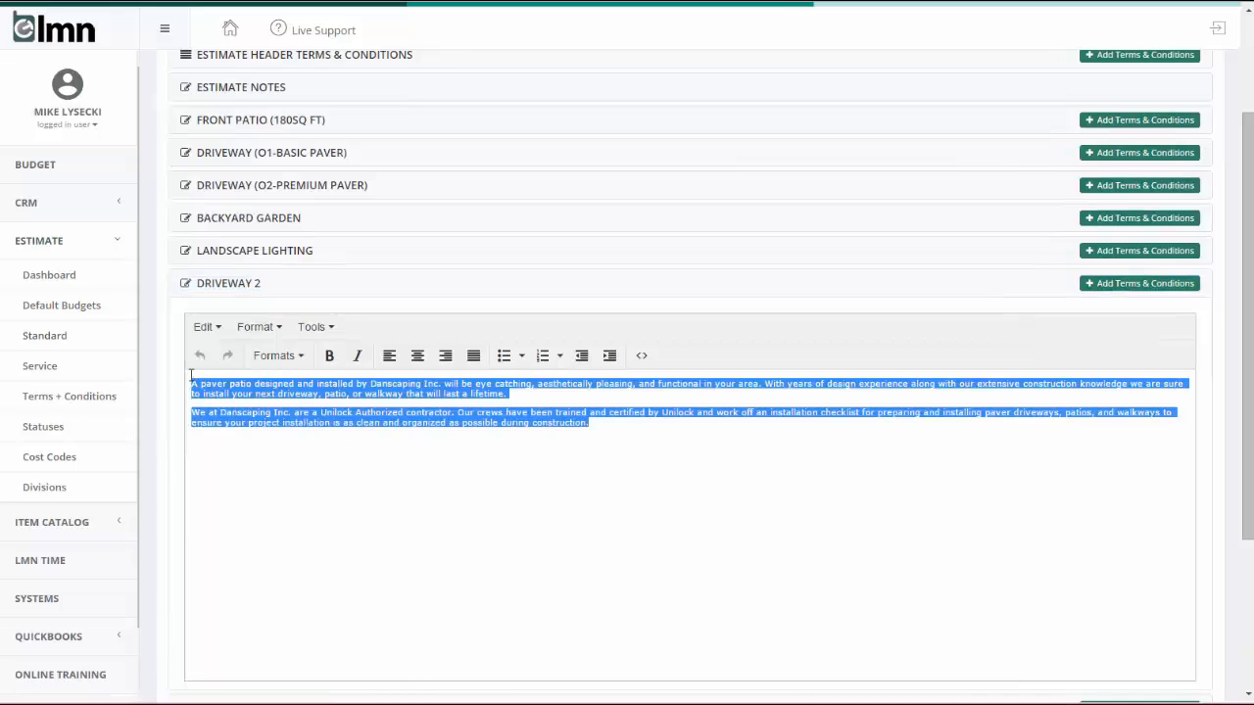
click(289, 466)
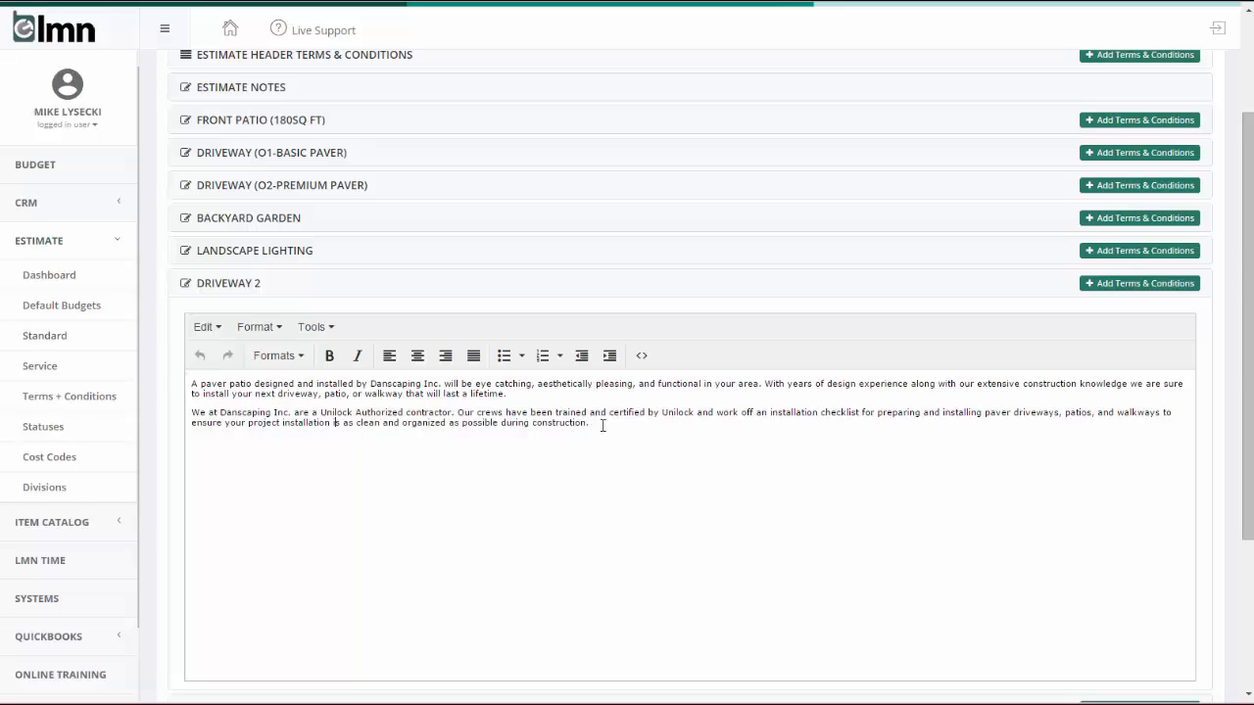
click(236, 291)
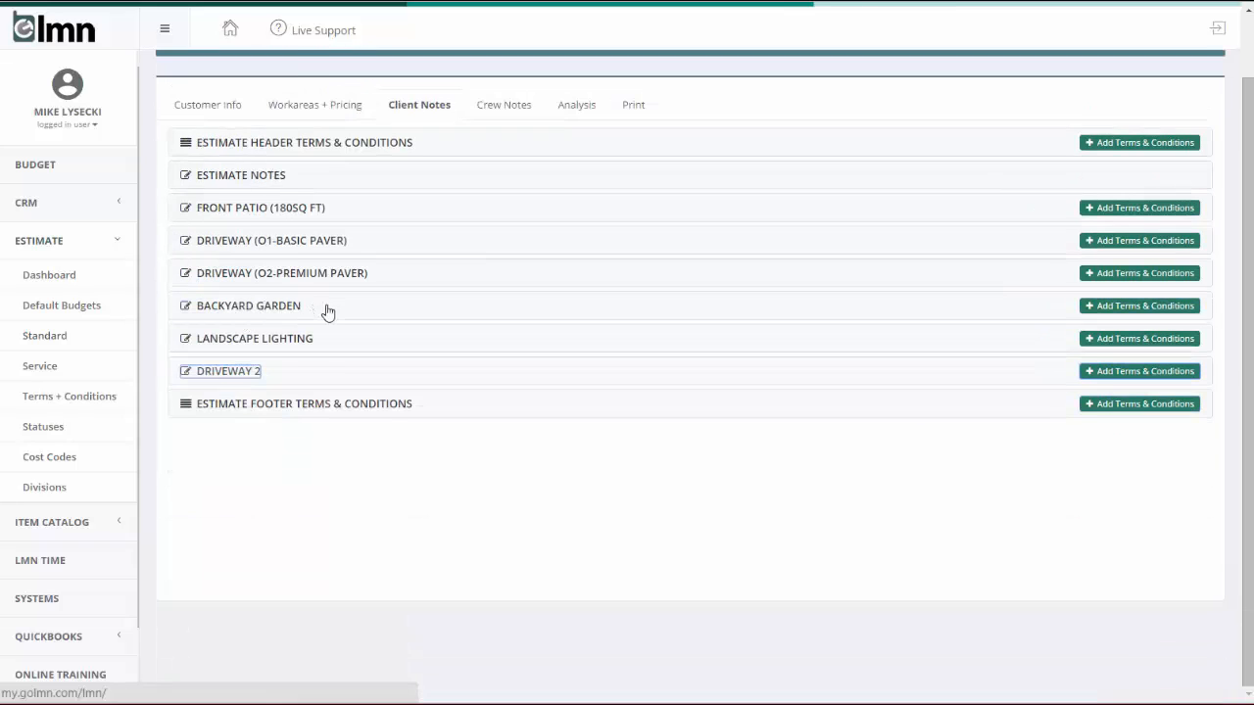
Review the crew notes of the Driveway 2 work area, from the tool checklist to the pre-cast unit paver instructions
click(498, 181)
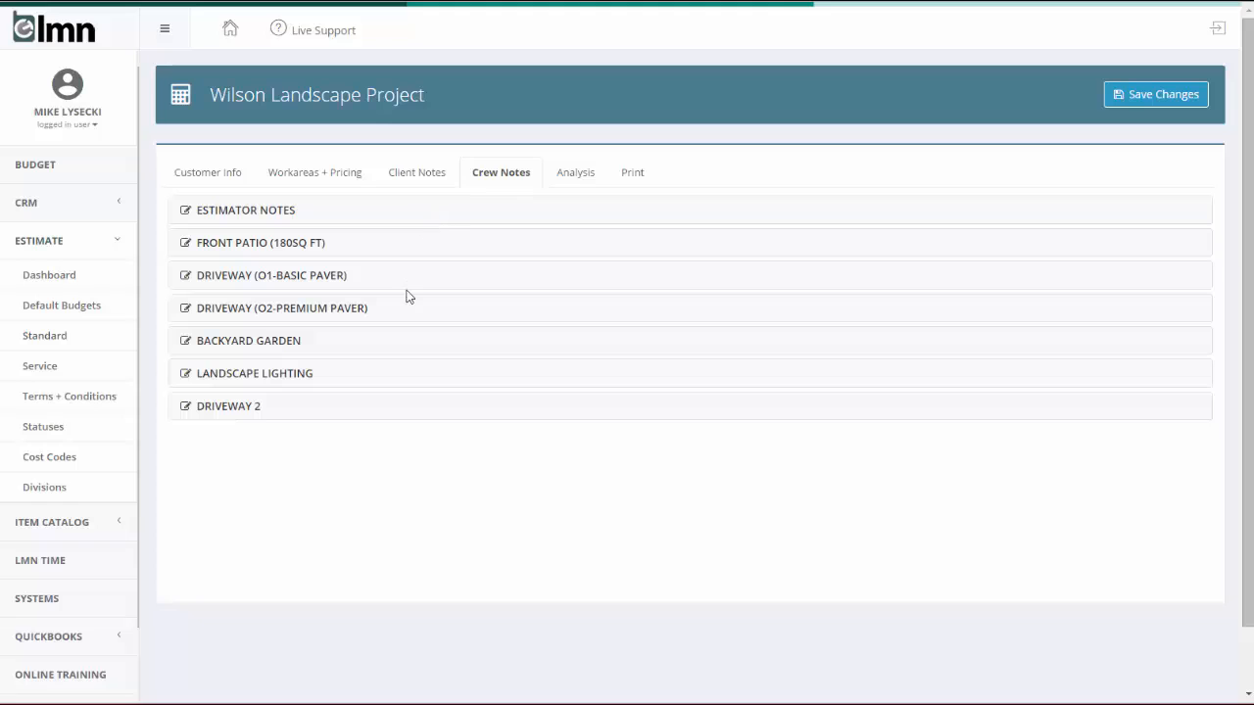
click(370, 416)
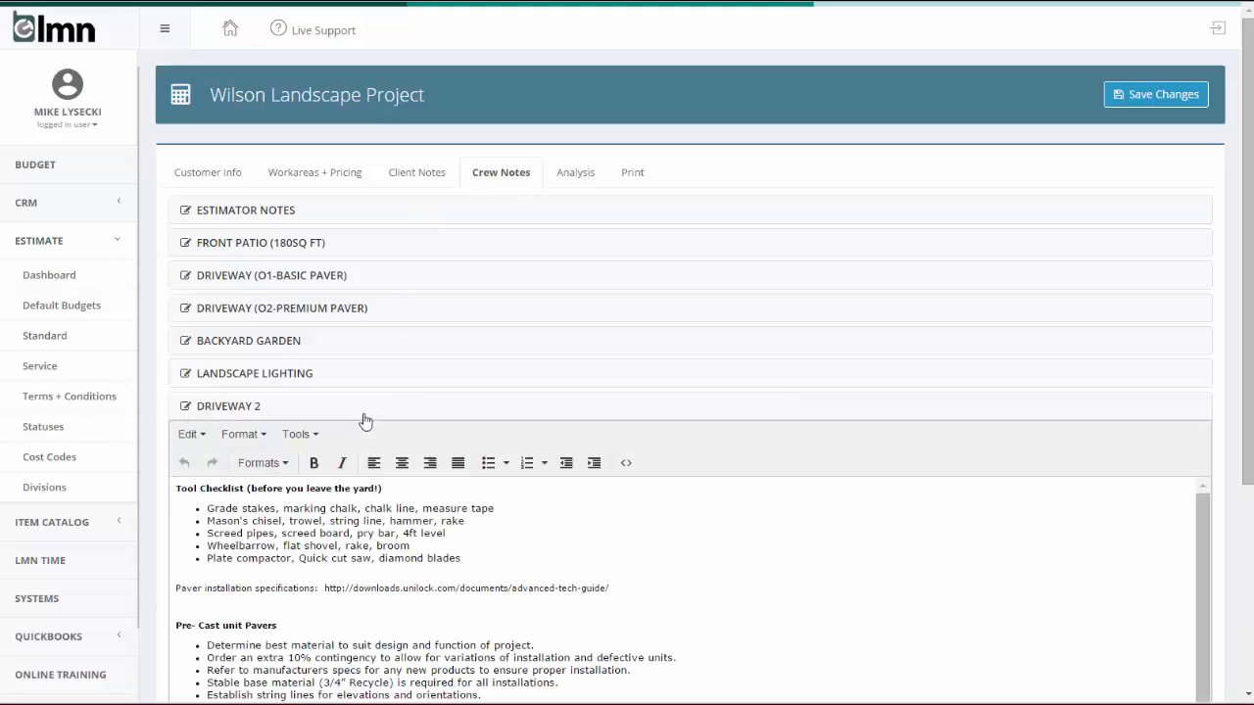
scroll(493, 389, down, 2)
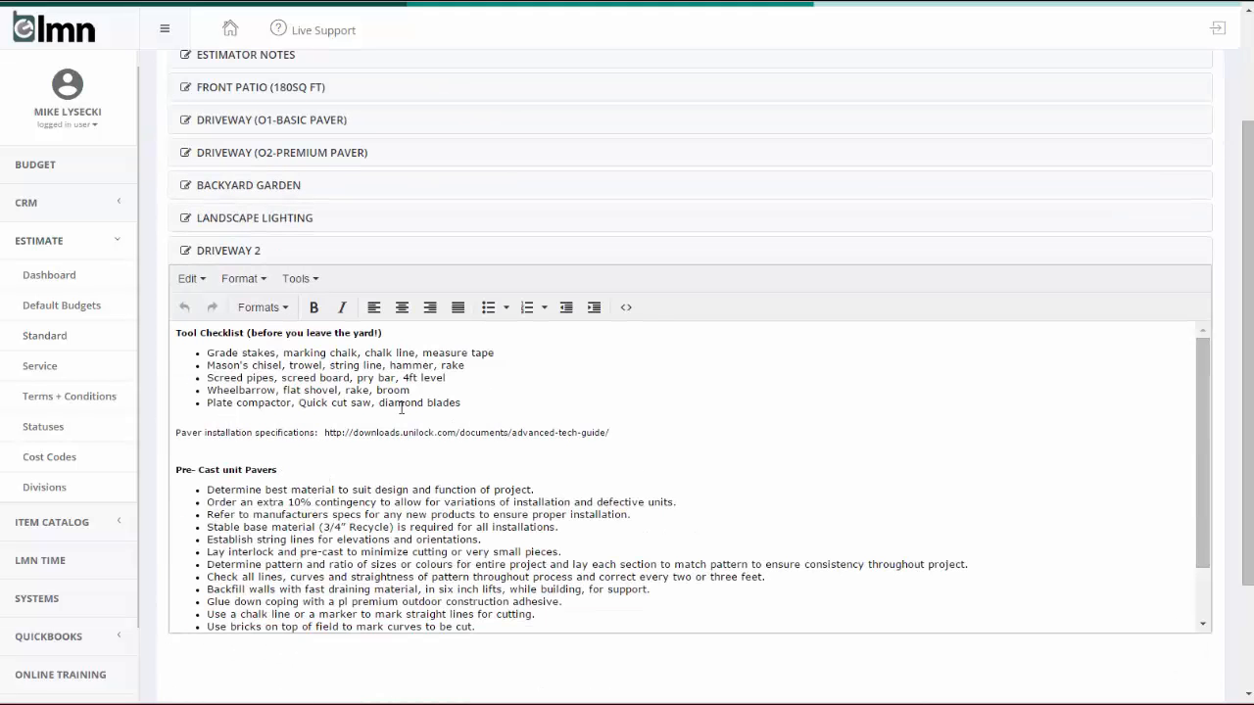
scroll(370, 466, down, 3)
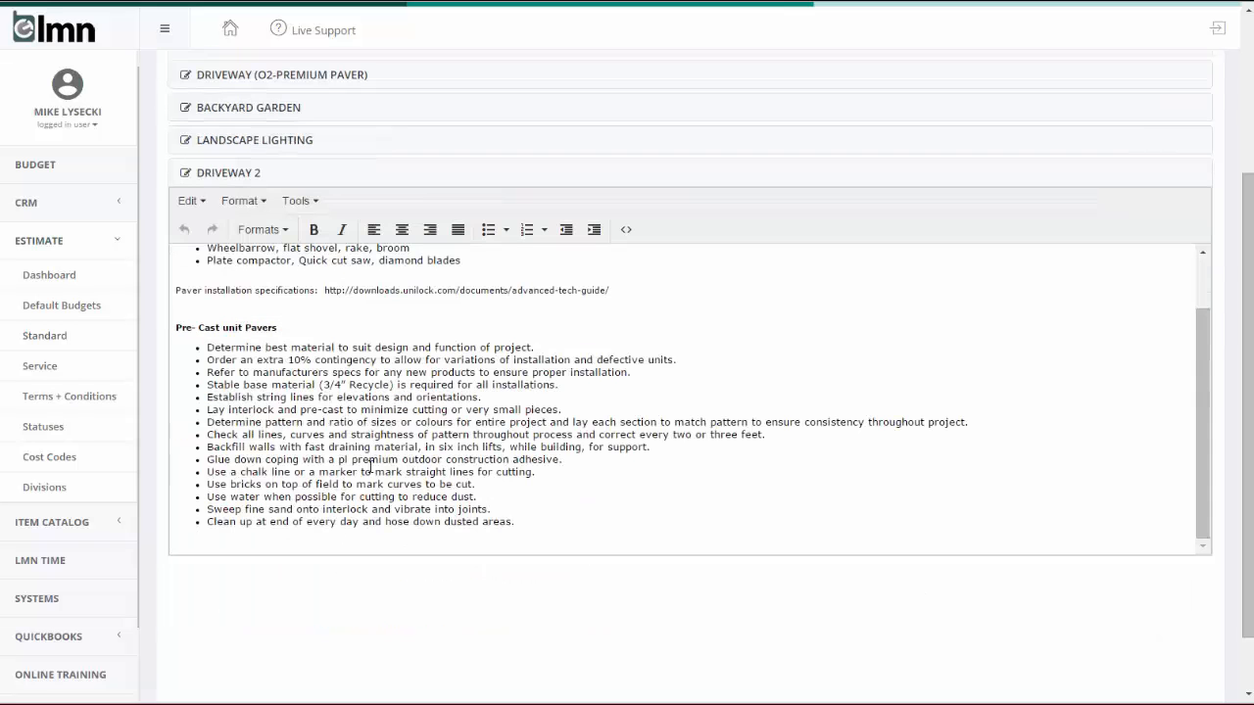
scroll(370, 466, up, 6)
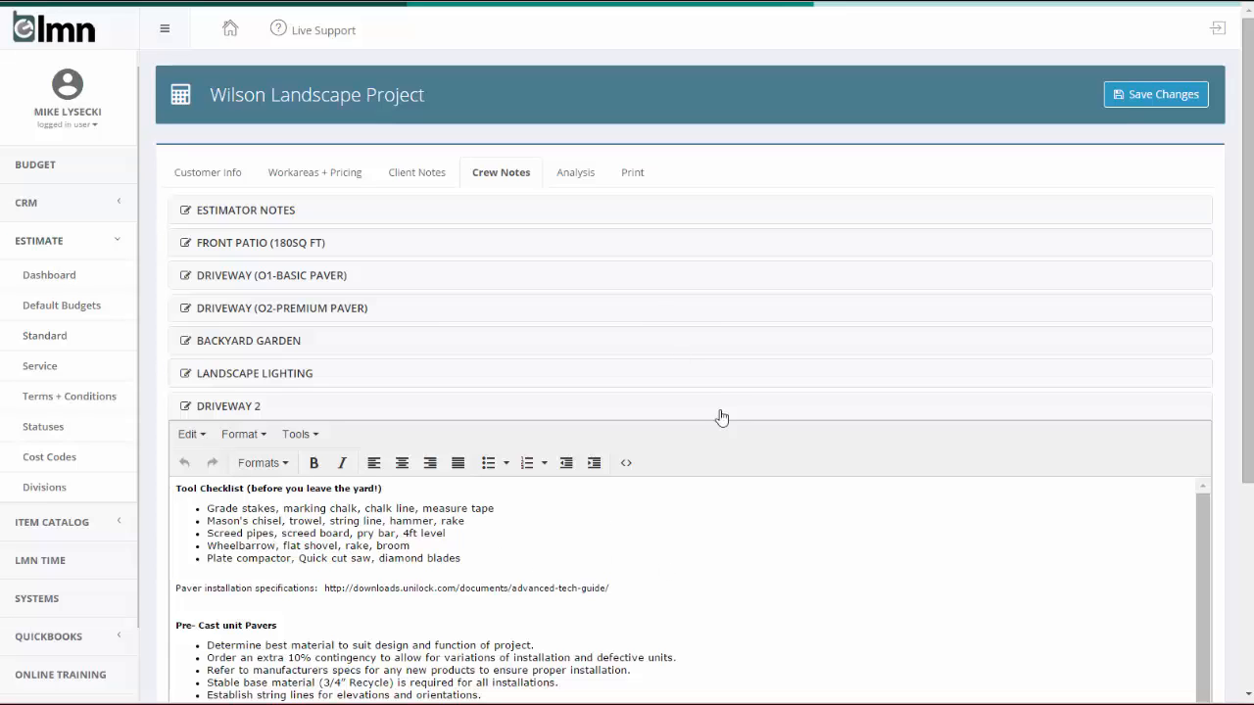
Examine the estimate's analysis, comparing budgeted and estimated gross profit, net profit and sales per hour
click(574, 173)
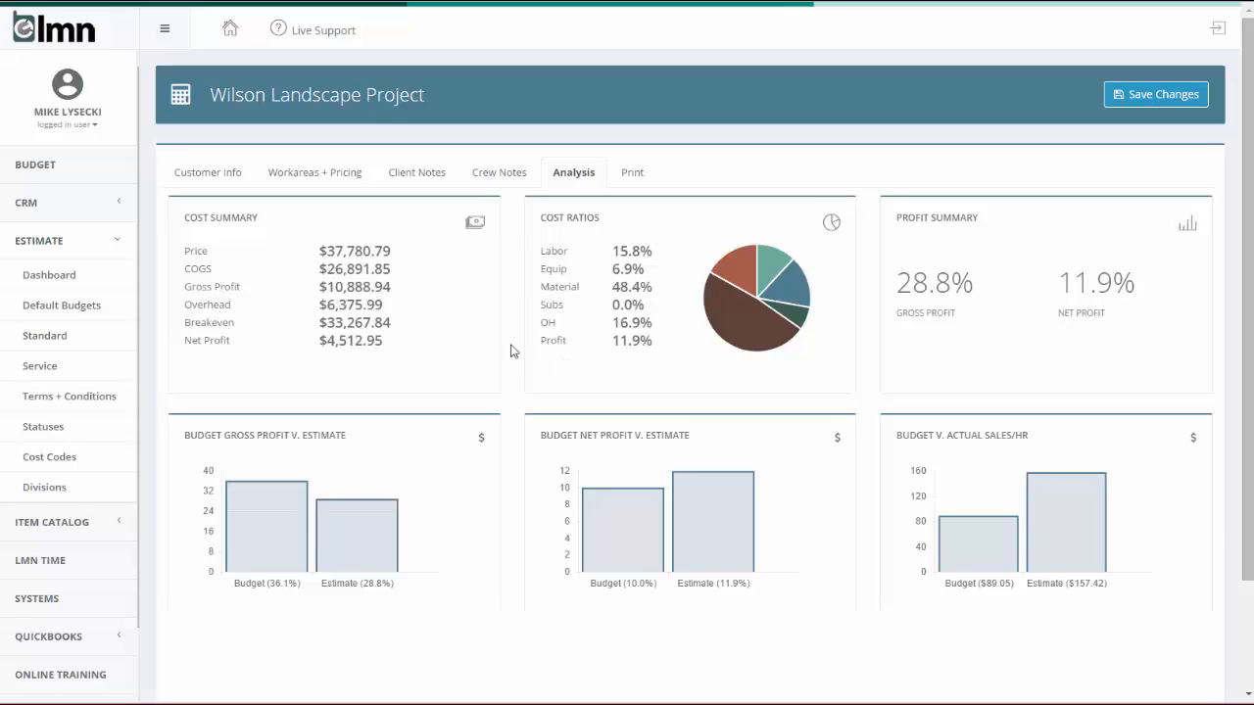
mouse_move(375, 550)
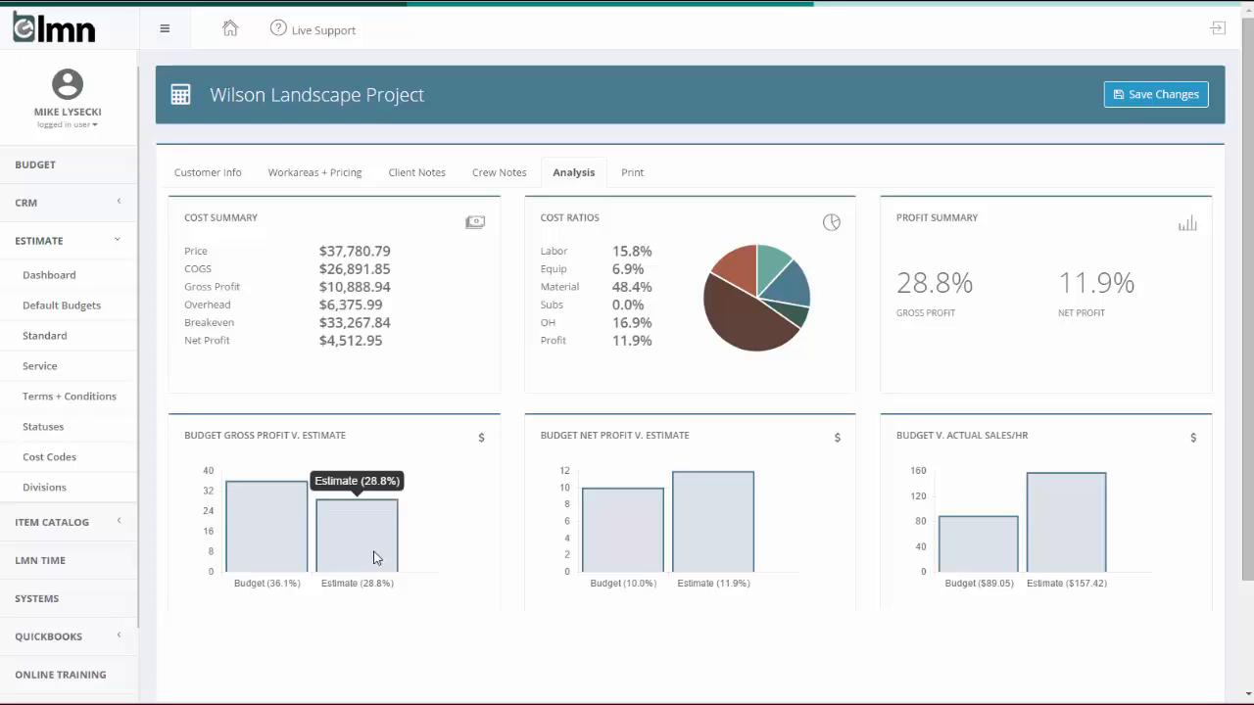
mouse_move(284, 511)
mouse_move(644, 531)
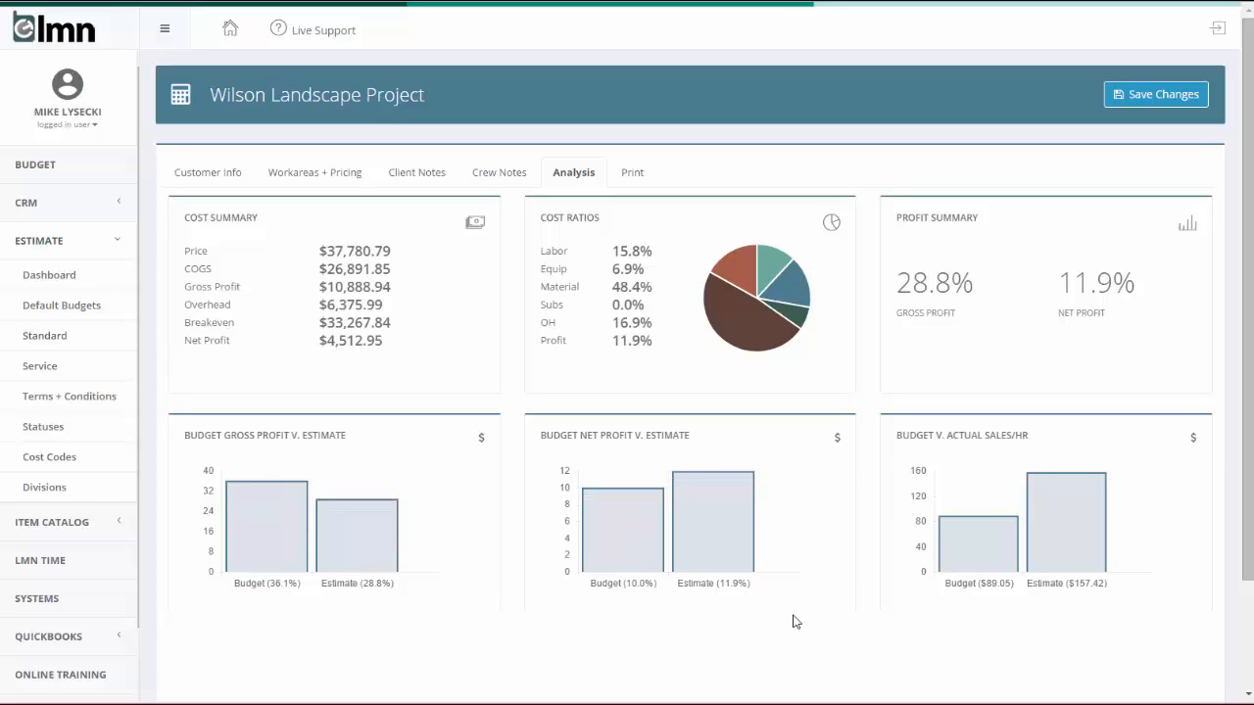
mouse_move(1076, 554)
Generate the Customer Proposal report for the estimate as an Adobe PDF and open it
click(632, 173)
click(518, 262)
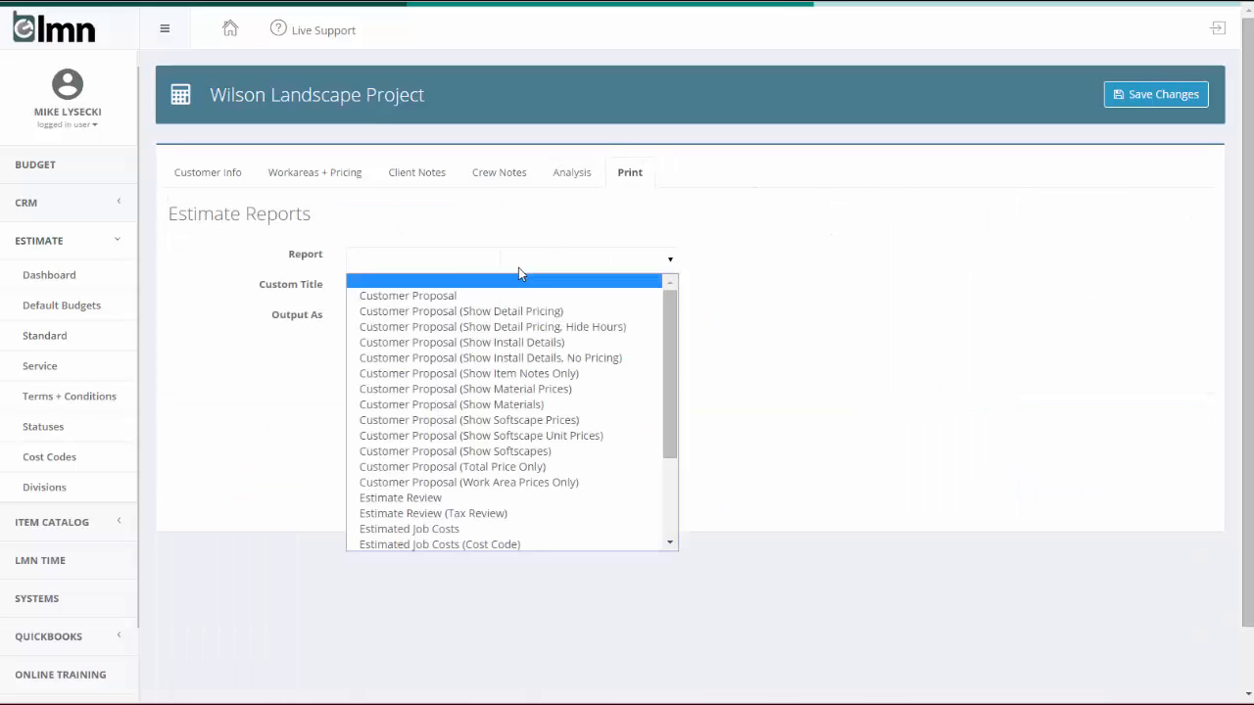
click(514, 297)
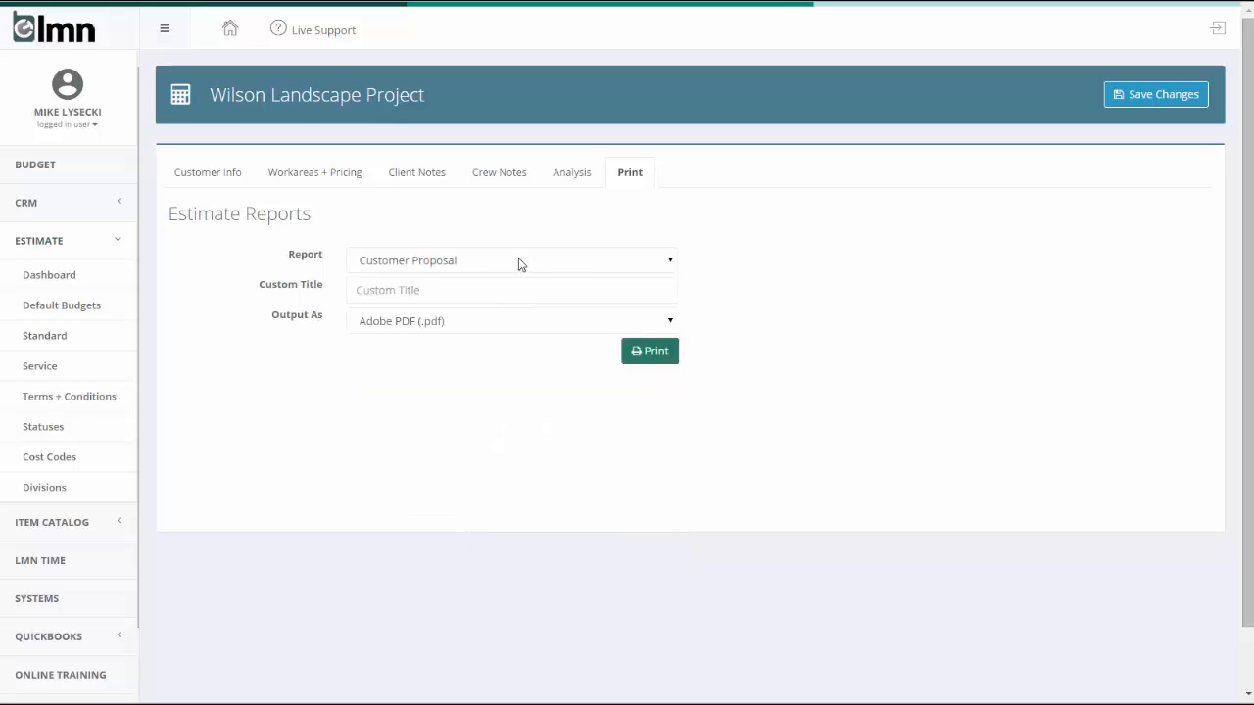
click(518, 261)
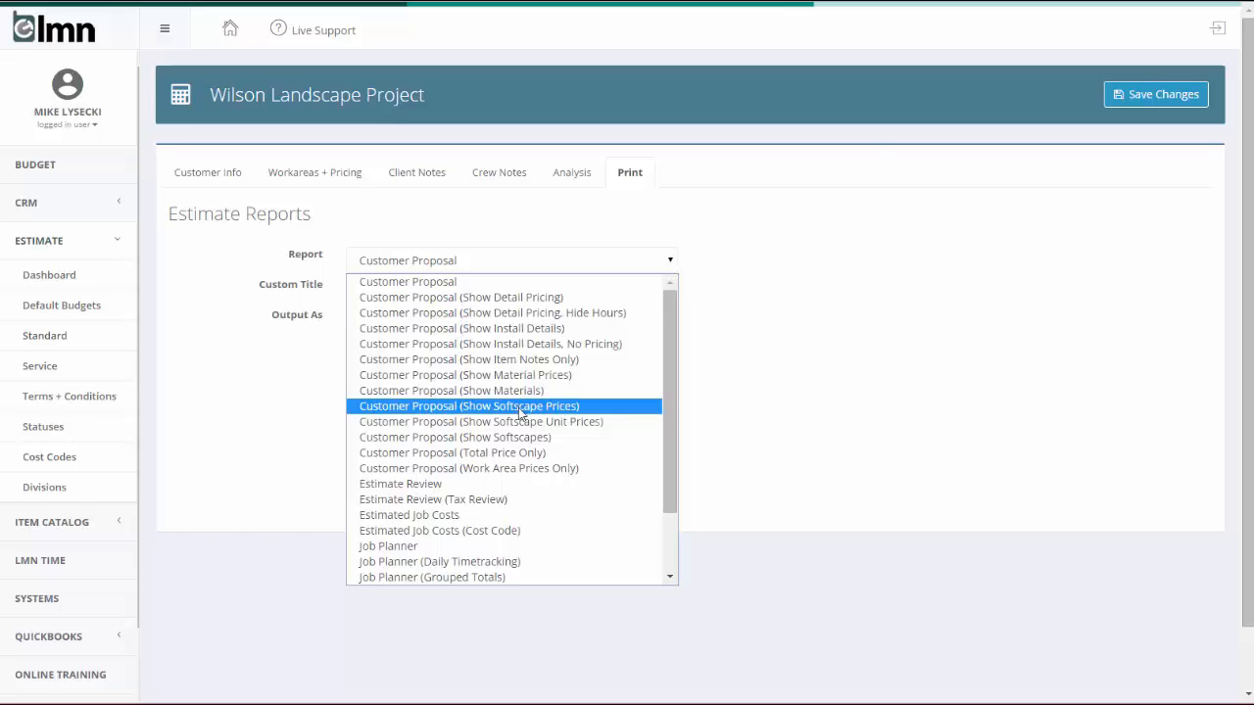
click(494, 281)
click(656, 353)
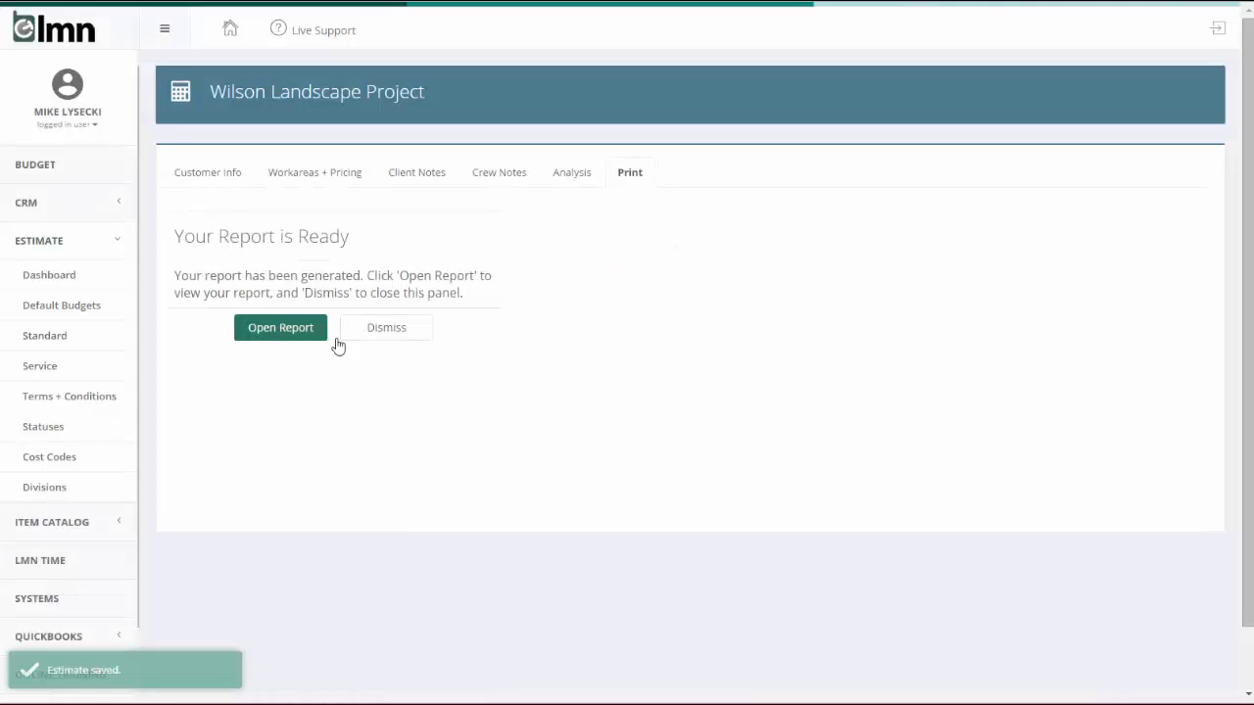
click(283, 331)
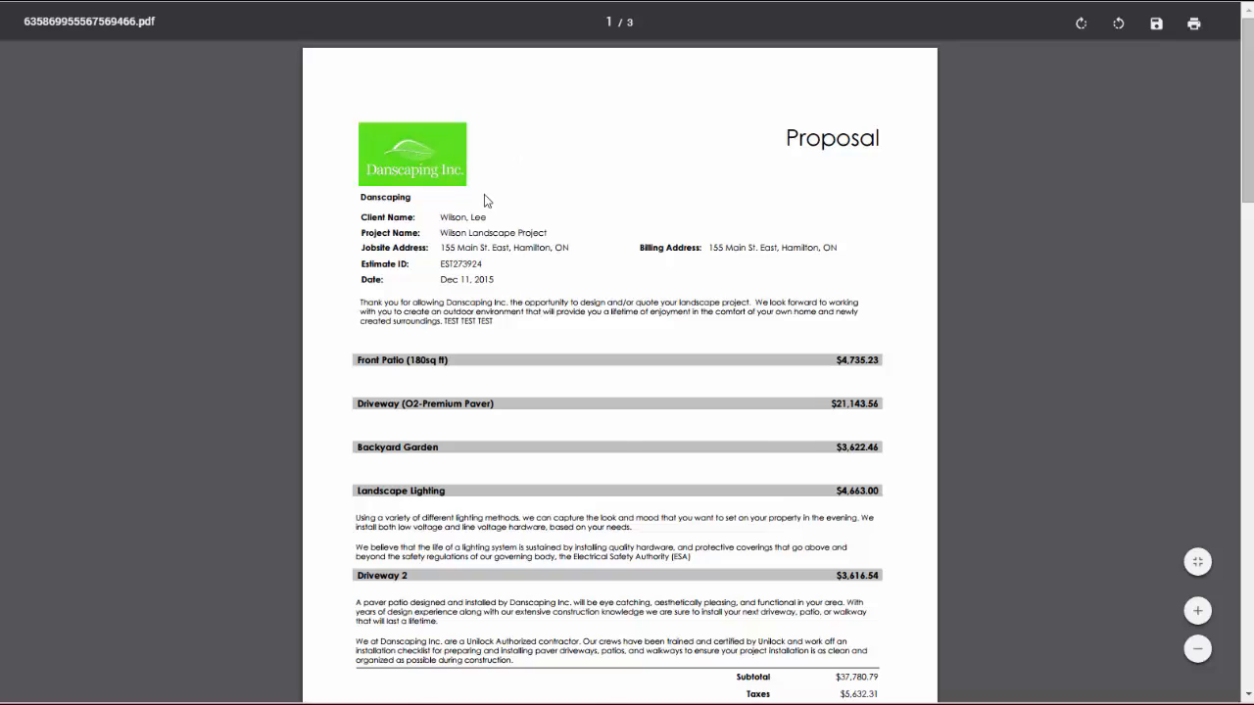
Read through the proposal PDF's work area prices, terms and conditions and signature lines, and return to the estimate
scroll(490, 210, down, 1)
scroll(559, 249, down, 3)
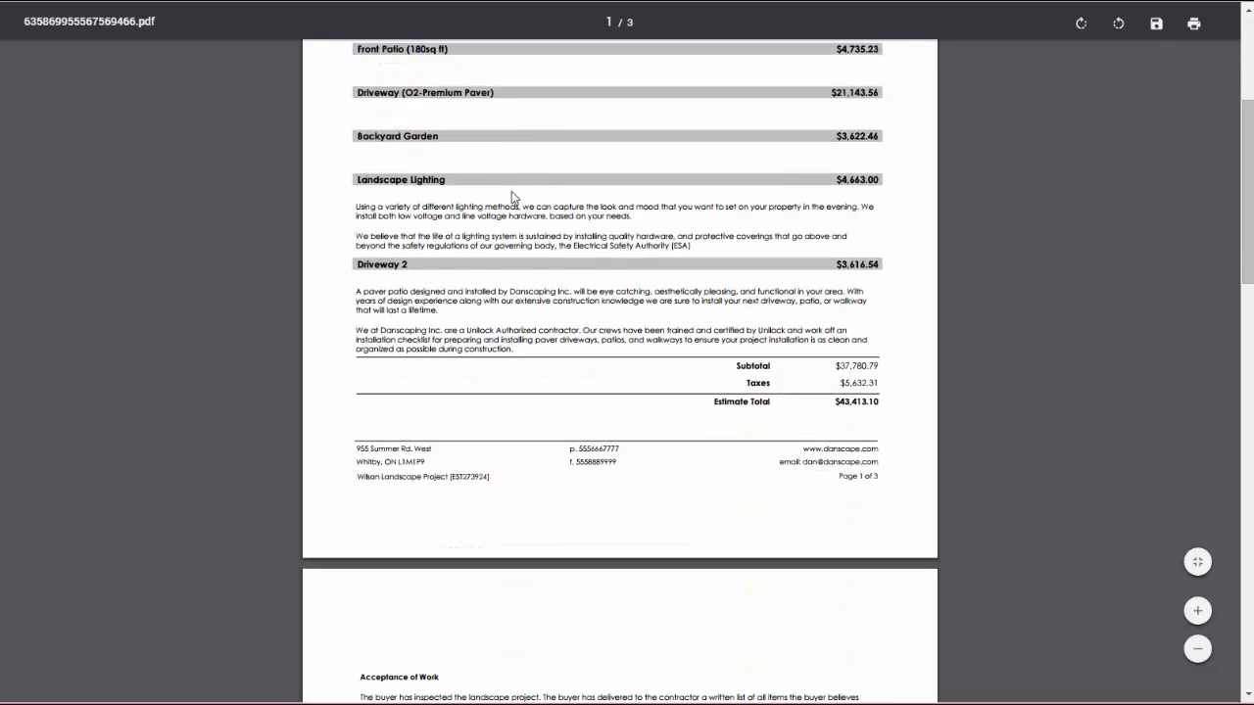
scroll(522, 299, down, 6)
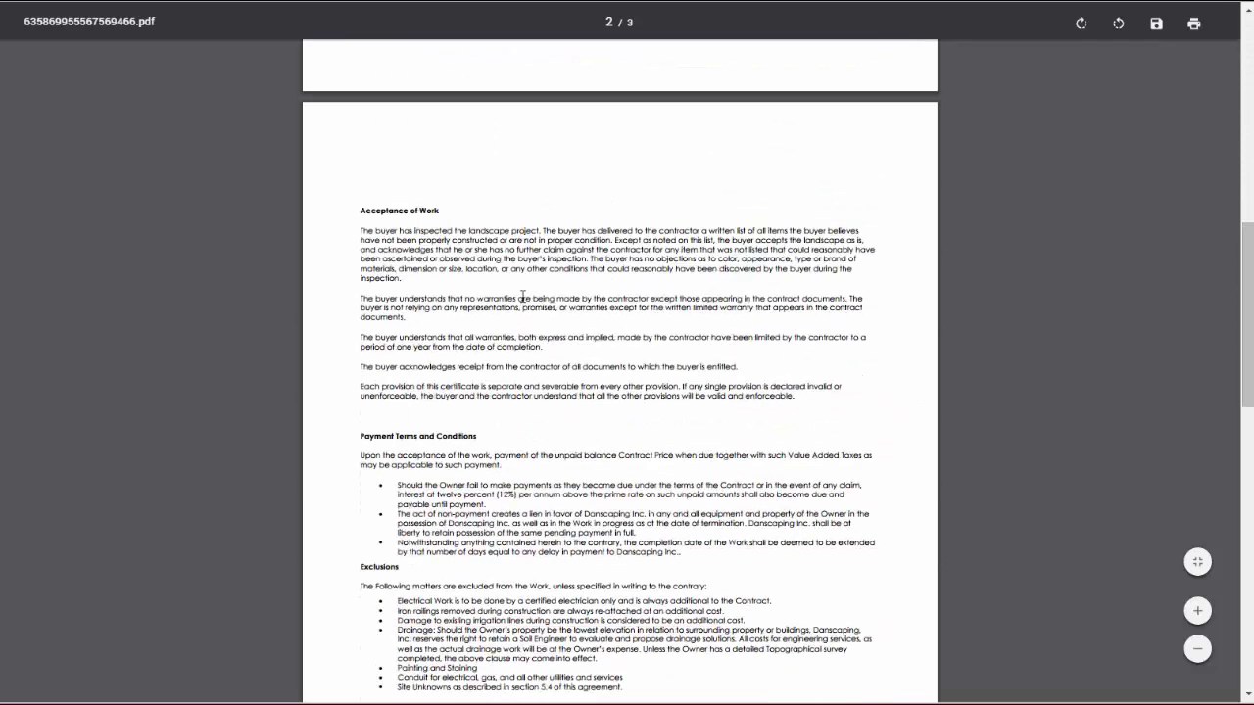
scroll(524, 294, down, 2)
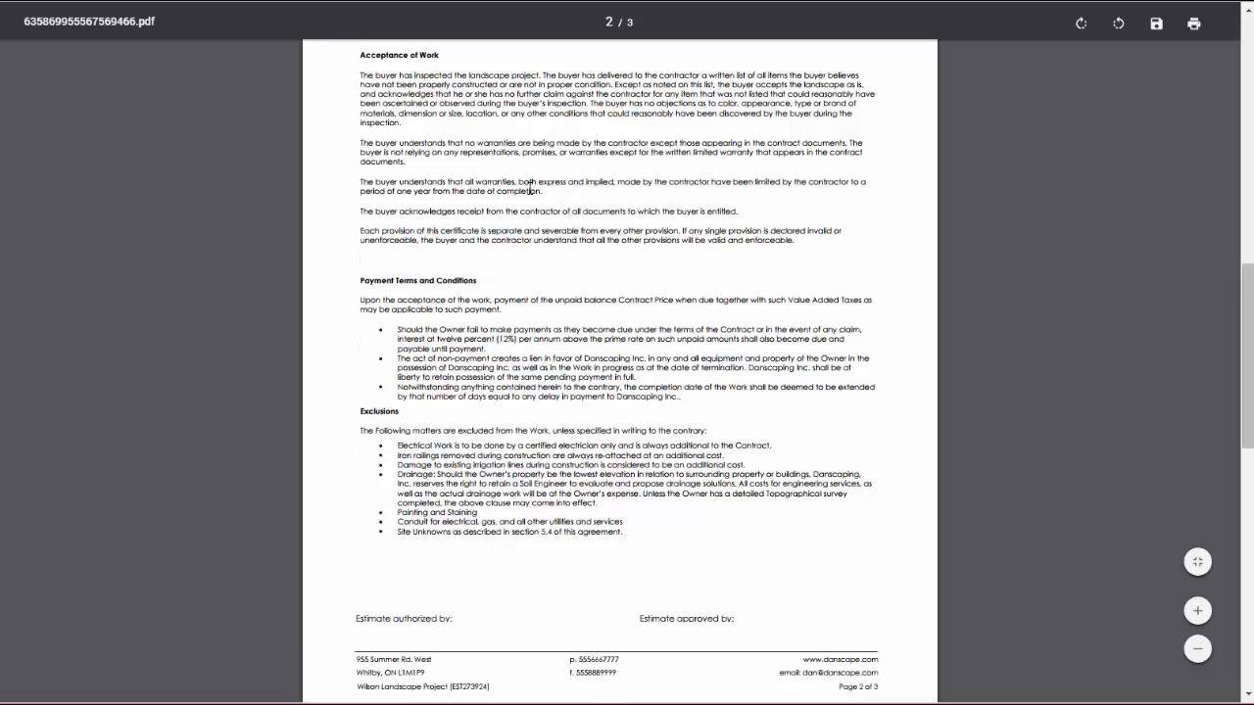
scroll(532, 190, up, 2)
scroll(529, 225, down, 5)
scroll(514, 252, down, 2)
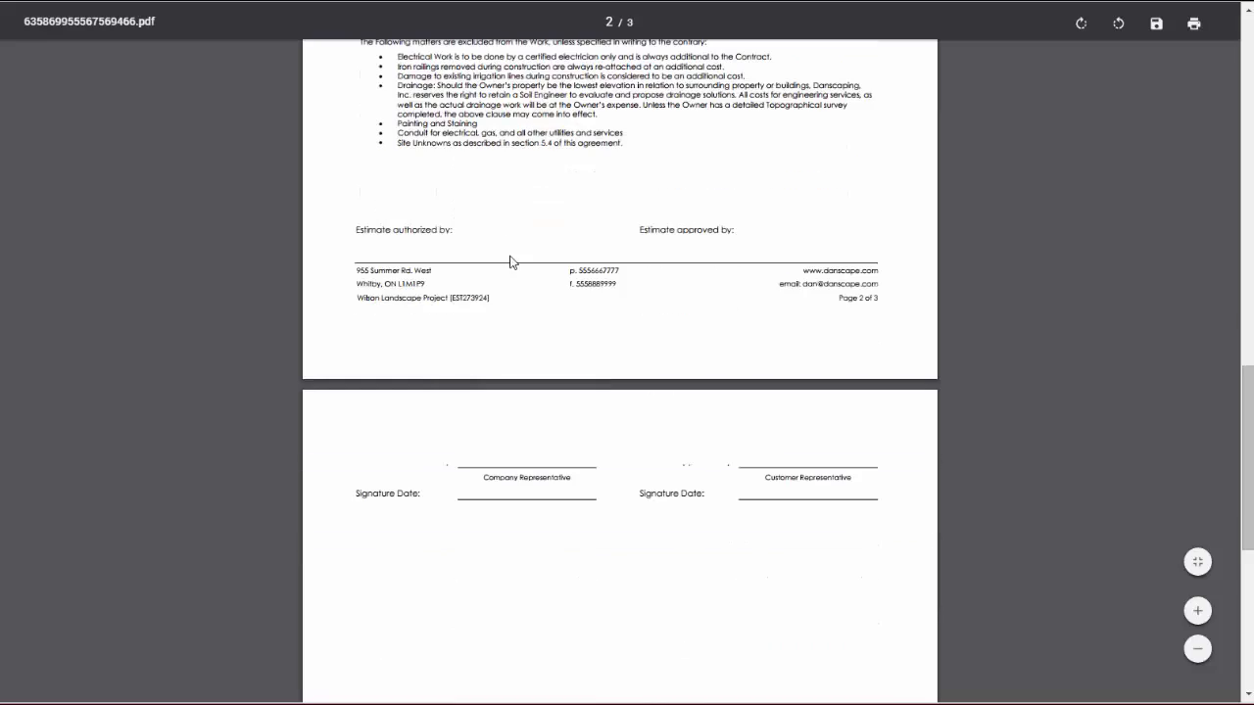
scroll(511, 255, up, 7)
scroll(509, 253, up, 7)
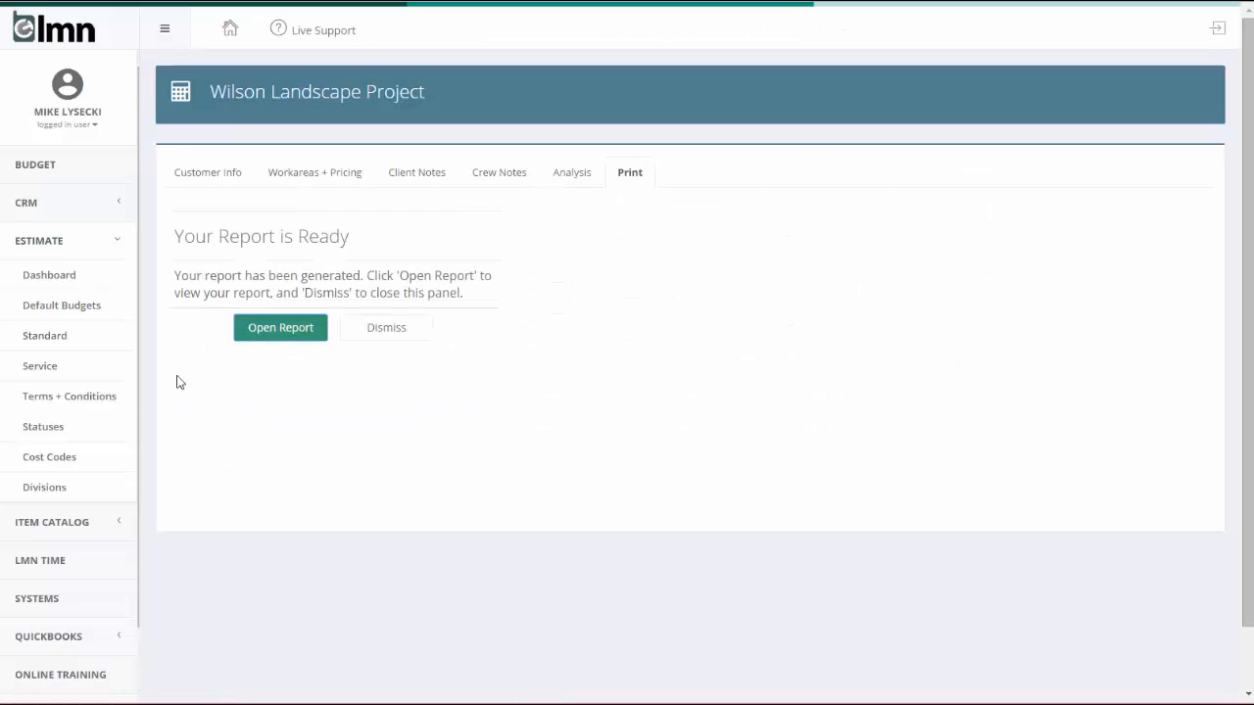
Open the residential Summer Maint service estimate that is in the Estimation Phase and show its services and pricing
click(65, 367)
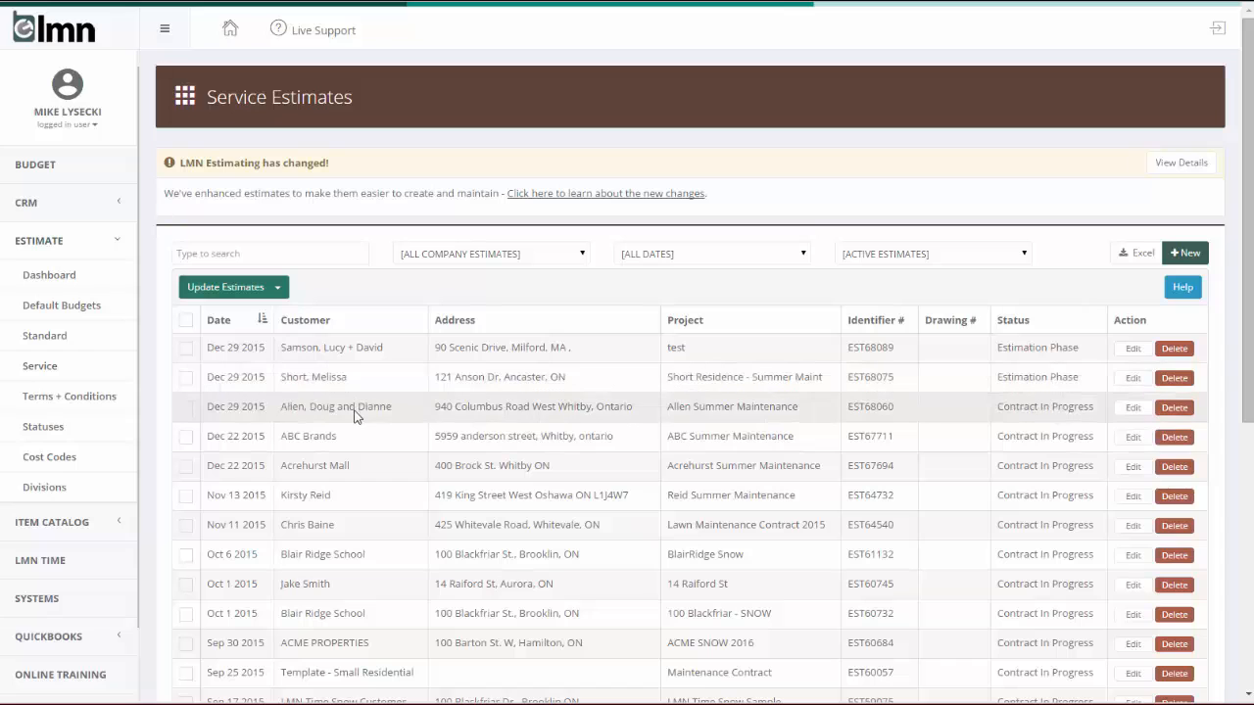
click(352, 376)
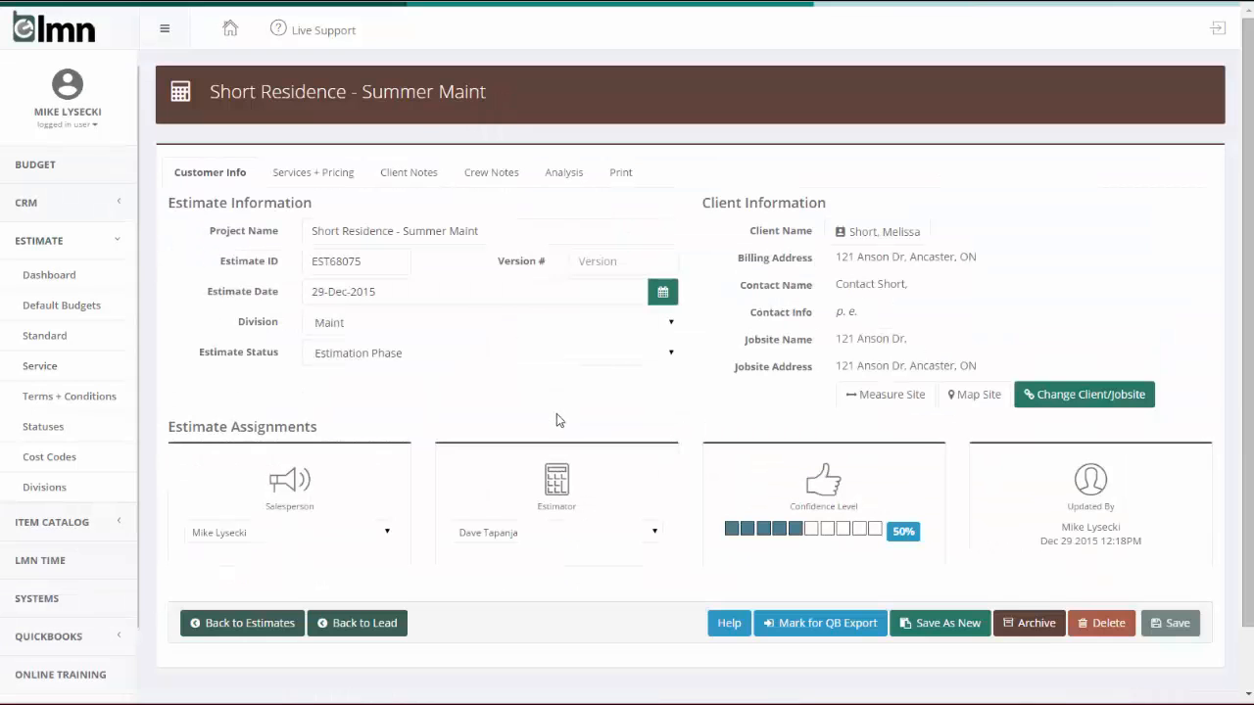
click(312, 174)
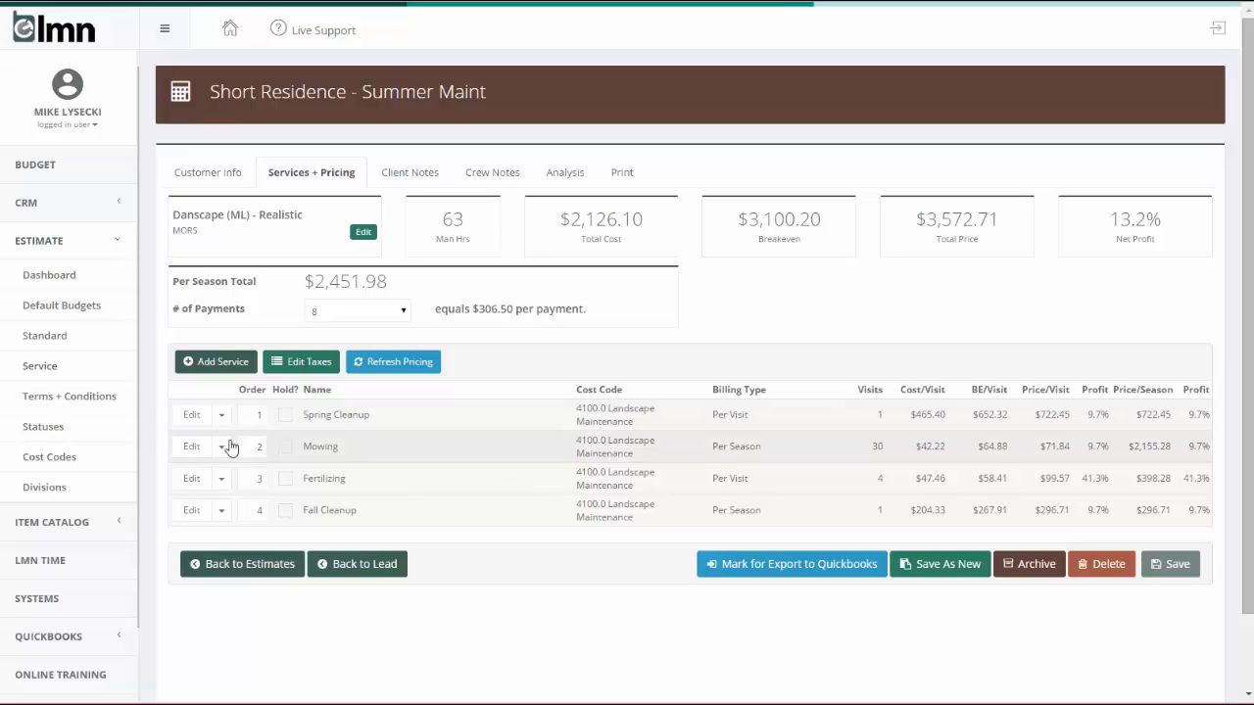
Review the item pricing and per-visit quantities of the Spring Cleanup service, including yard waste disposal, and close it
click(193, 414)
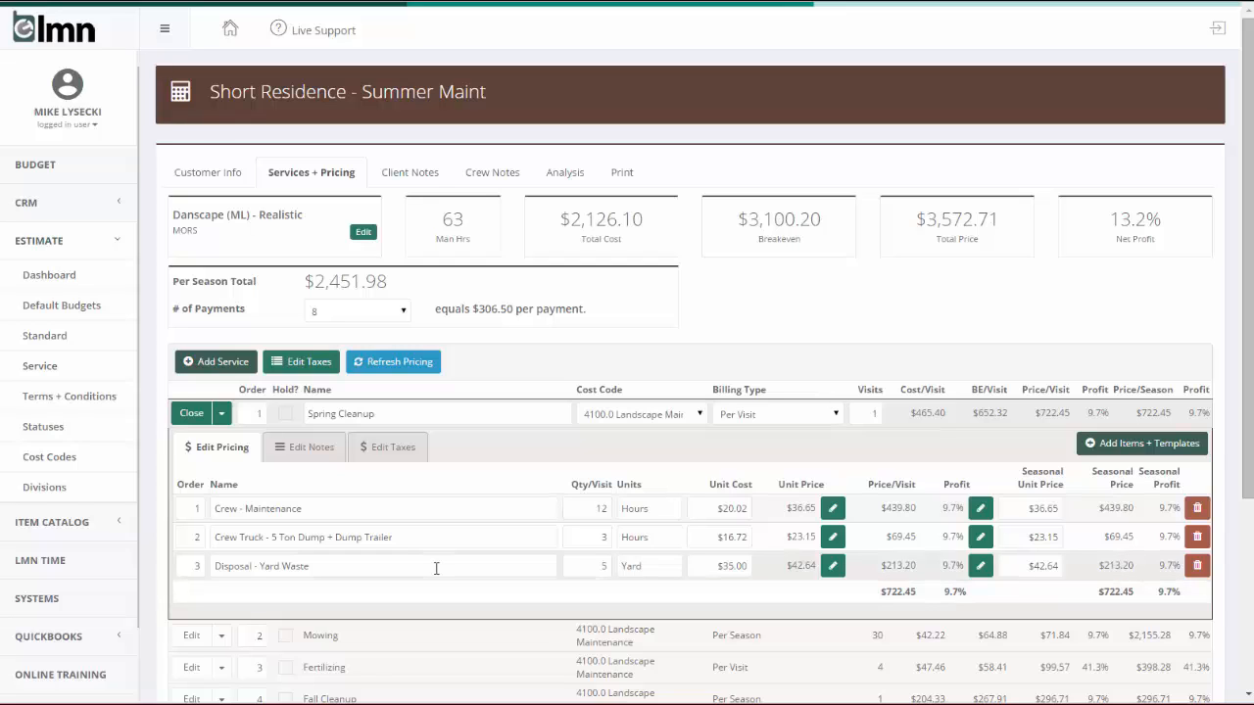
double_click(599, 566)
click(192, 415)
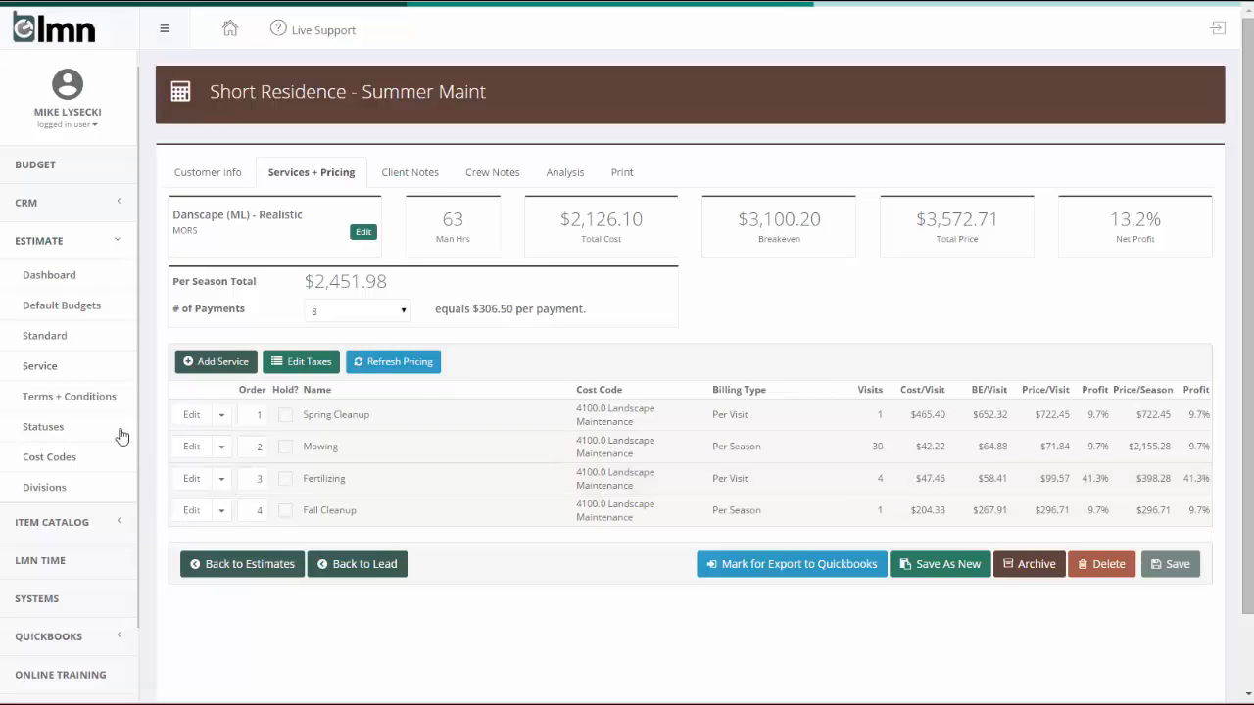
Review the Const - Acceptance of Work text in the estimate terms and conditions and save it as is
click(89, 415)
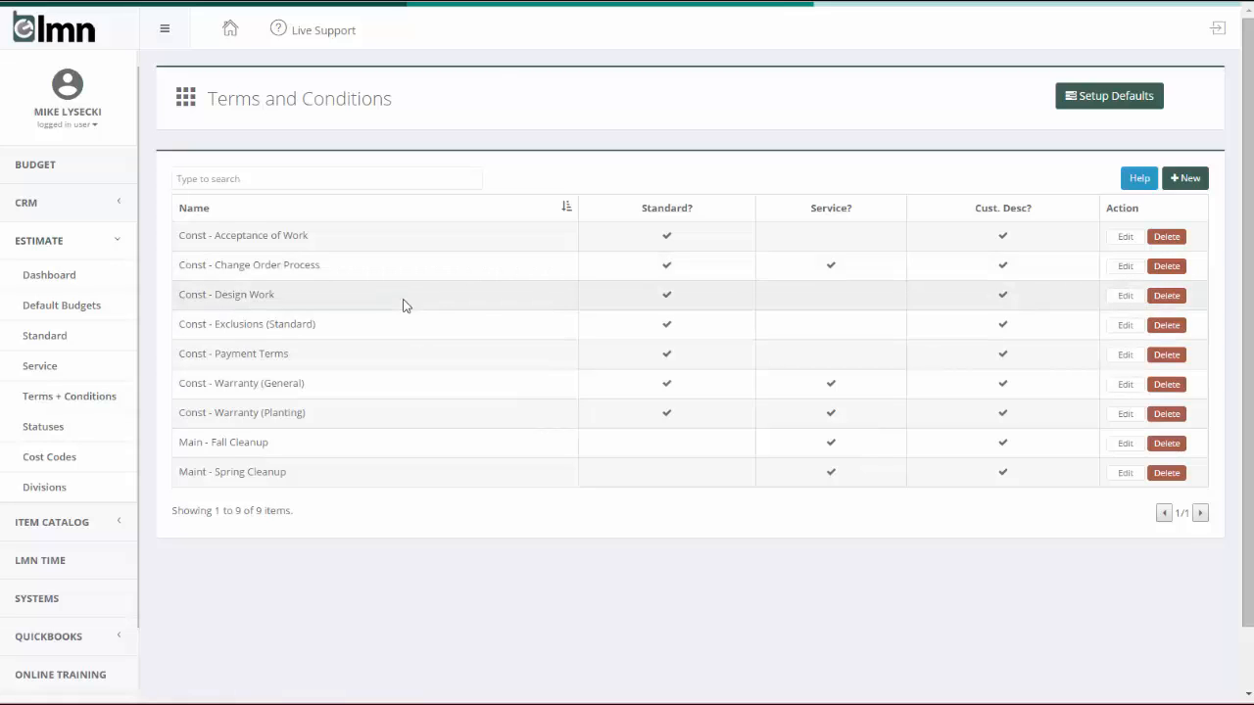
click(392, 243)
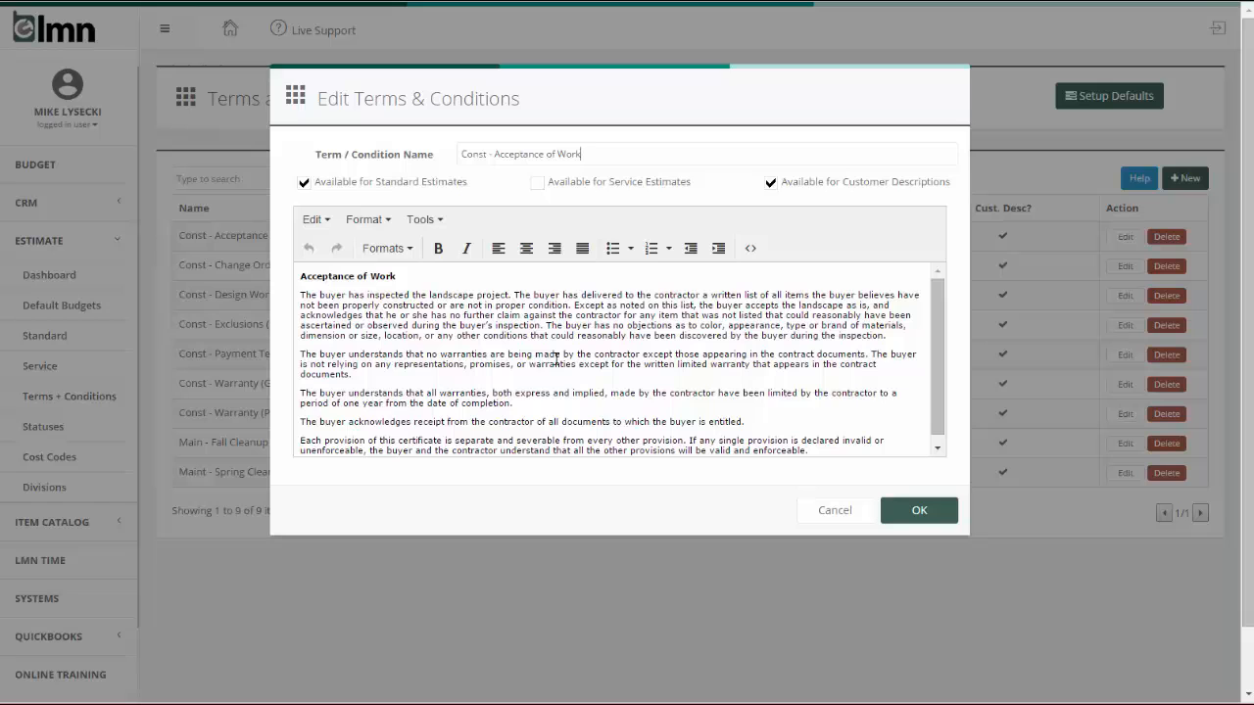
click(904, 521)
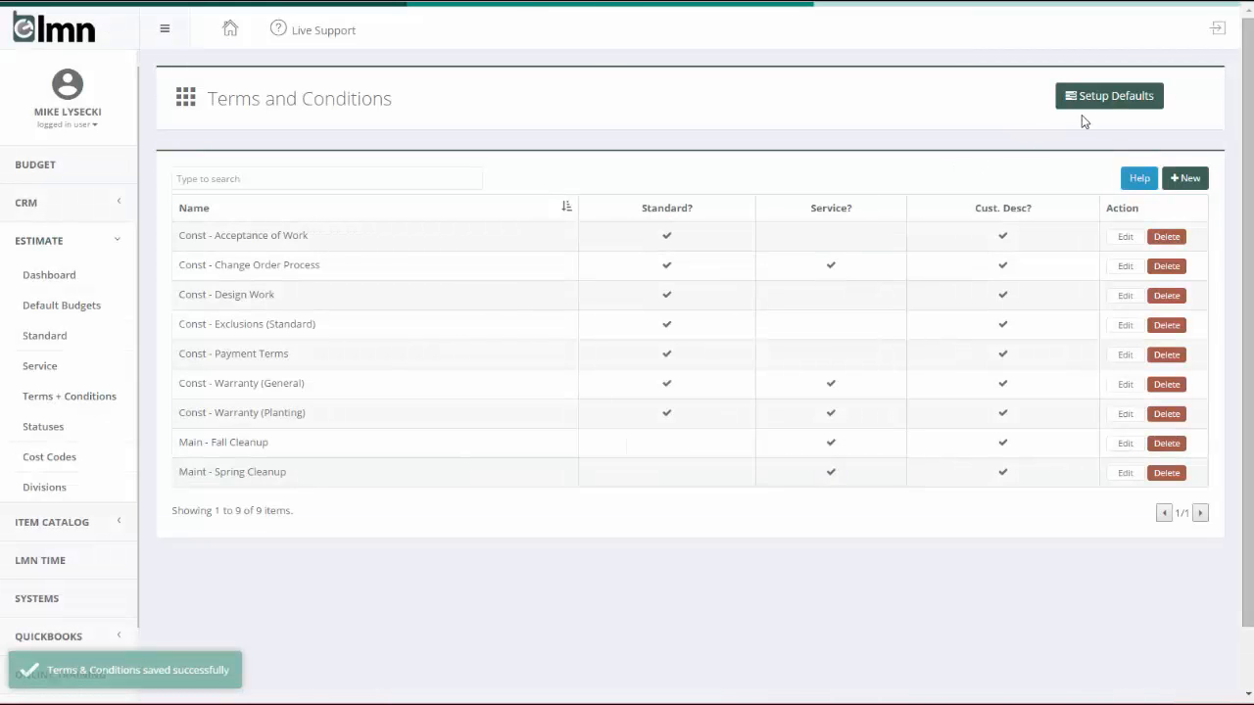
Open the Terms & Conditions defaults setup and read through the Standard Footers text, including acceptance of work, payment terms and exclusions
click(1111, 99)
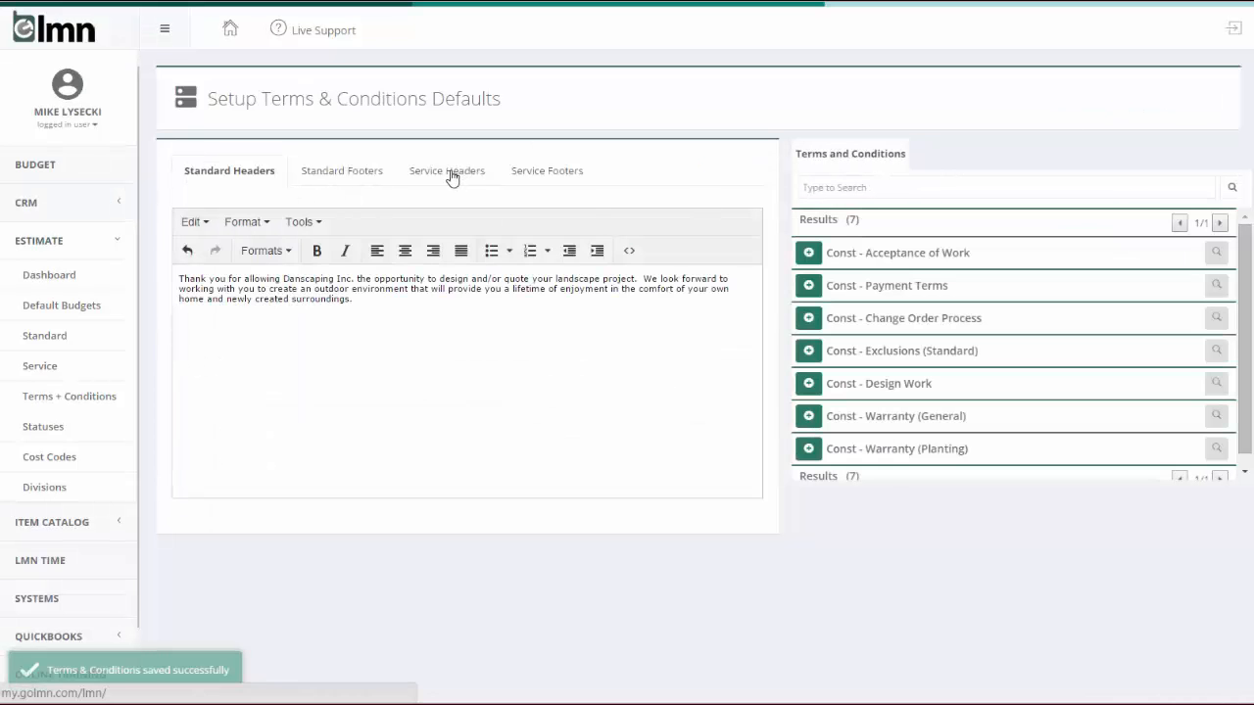
click(330, 171)
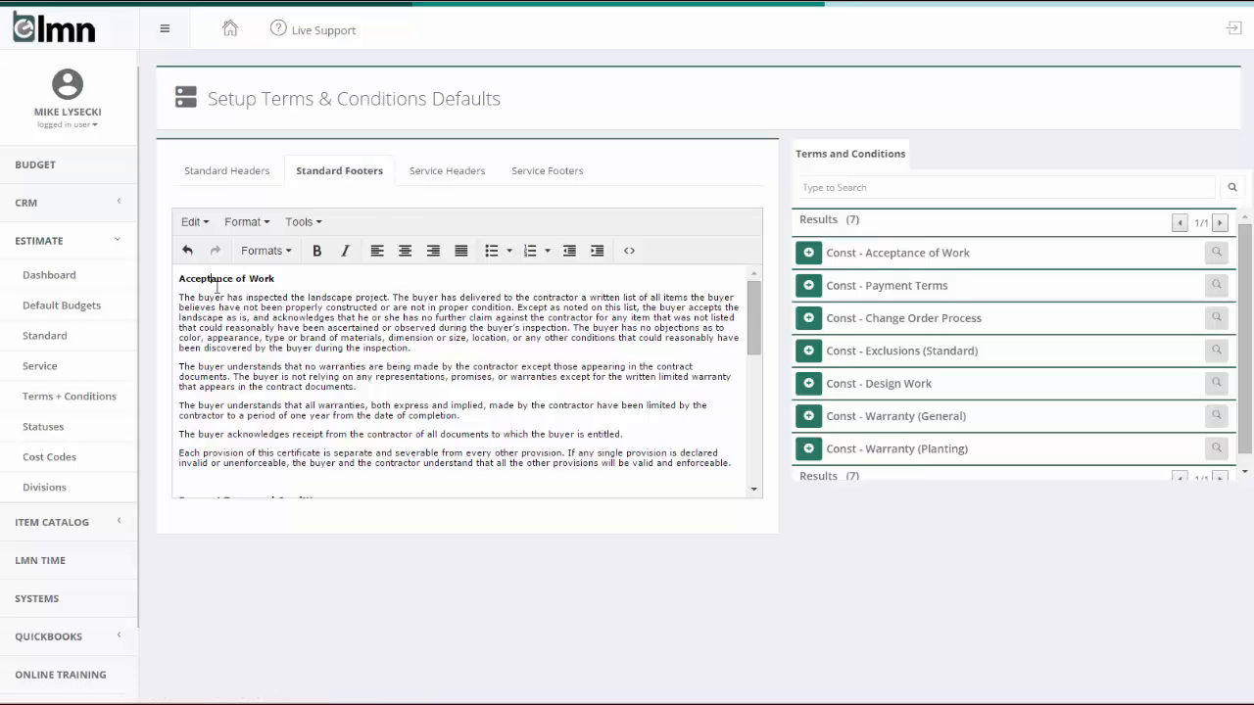
drag(218, 278, 224, 367)
scroll(245, 333, down, 5)
scroll(261, 345, down, 5)
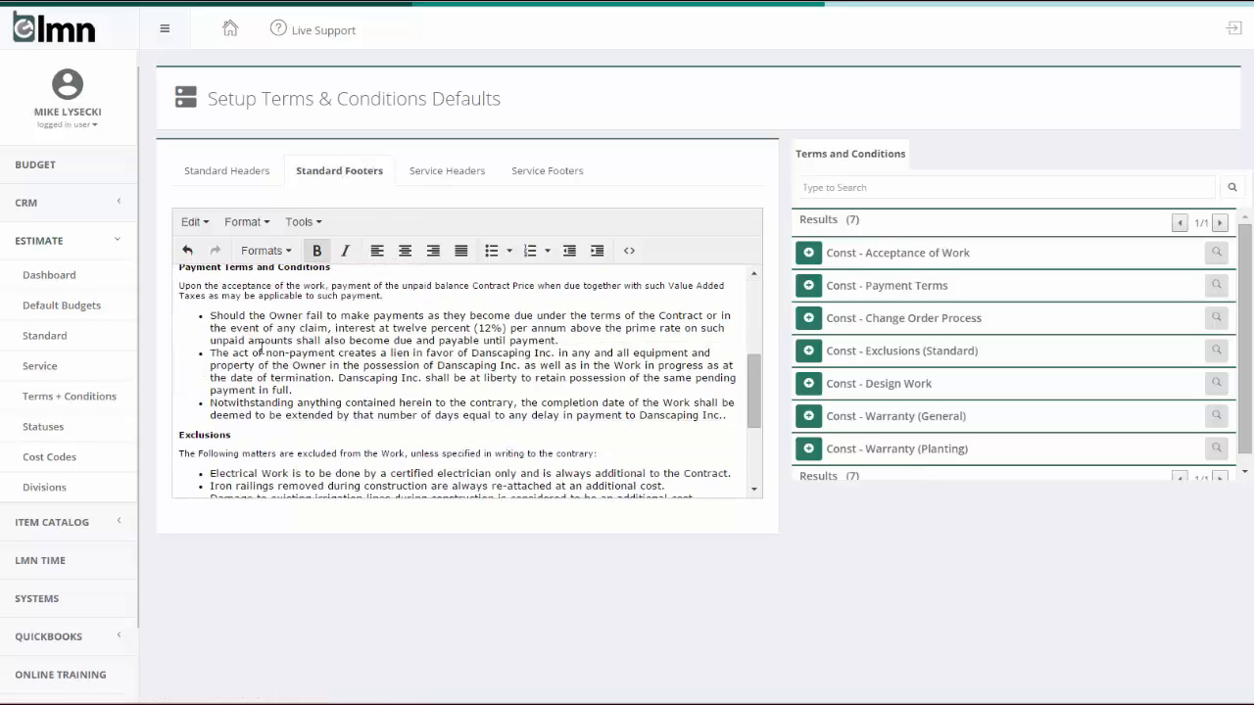
scroll(265, 345, up, 10)
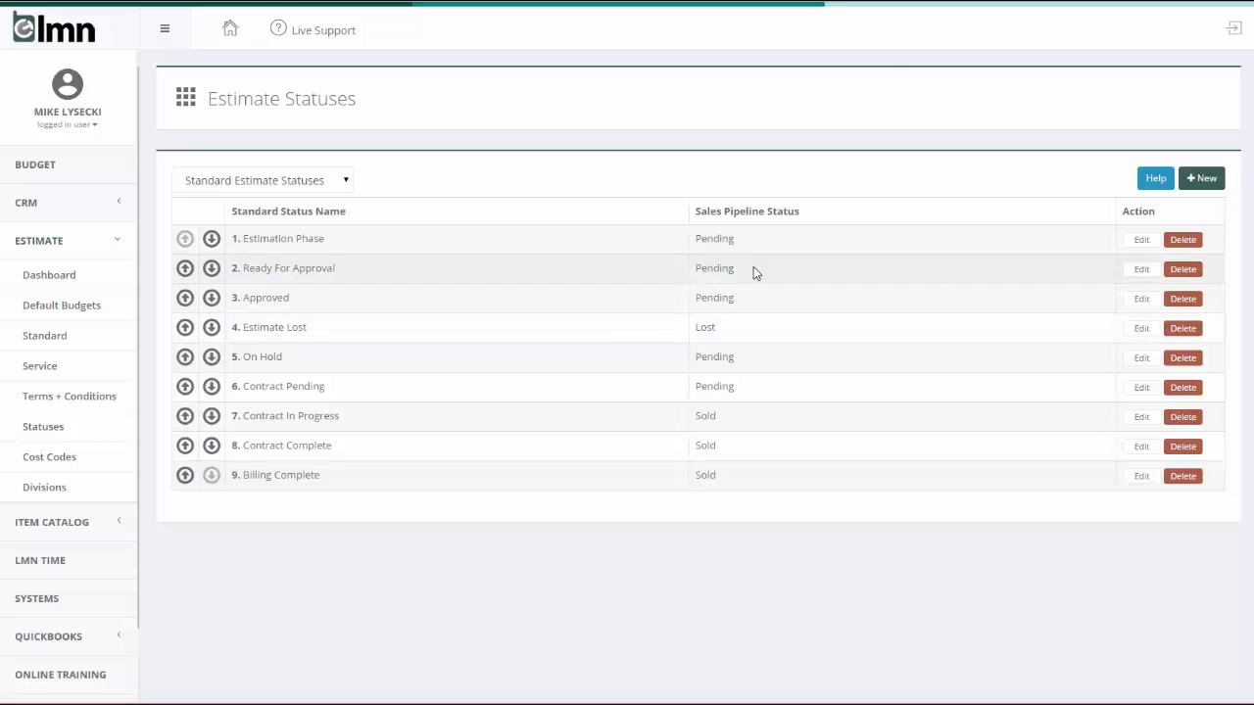
Review the estimate's Cost Codes list and the Divisions list
click(82, 458)
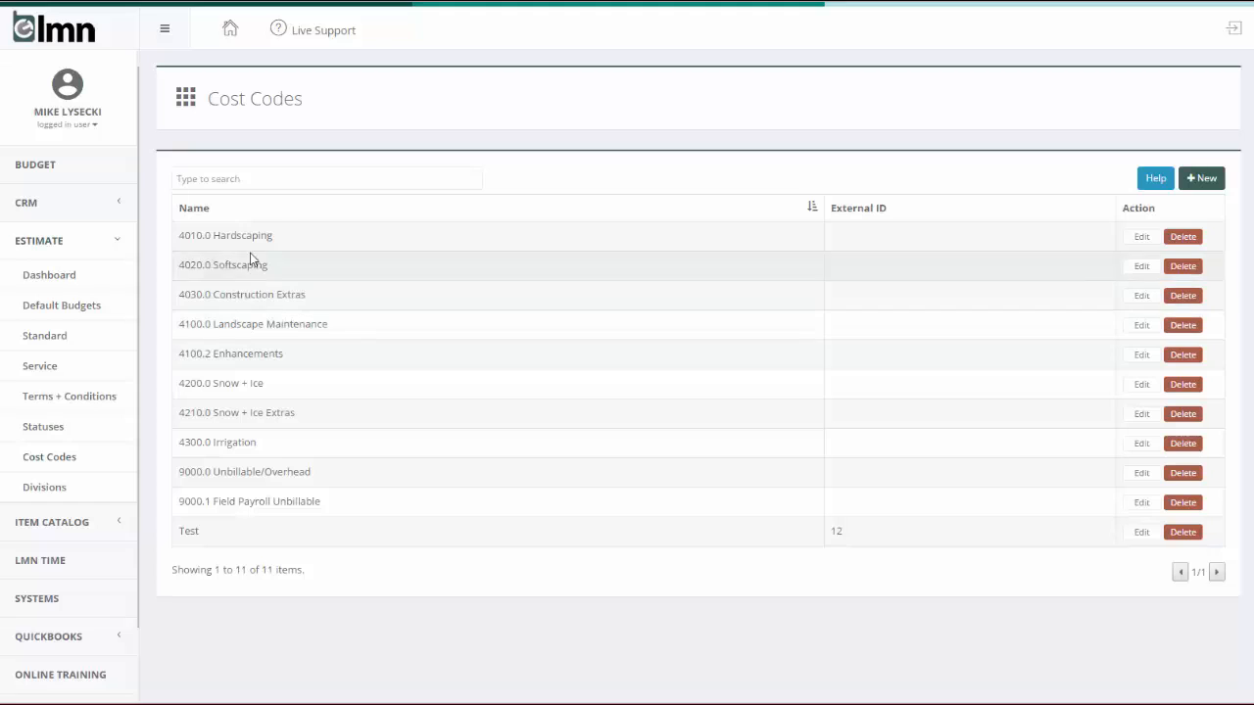
click(44, 488)
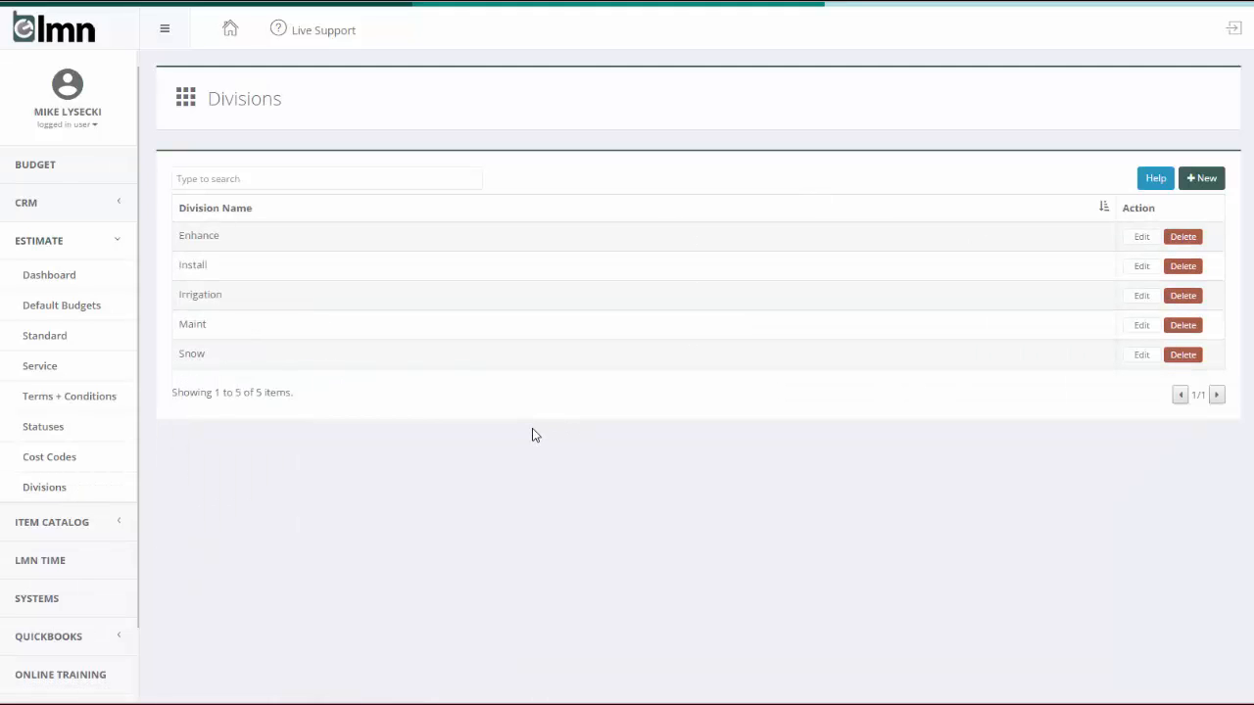
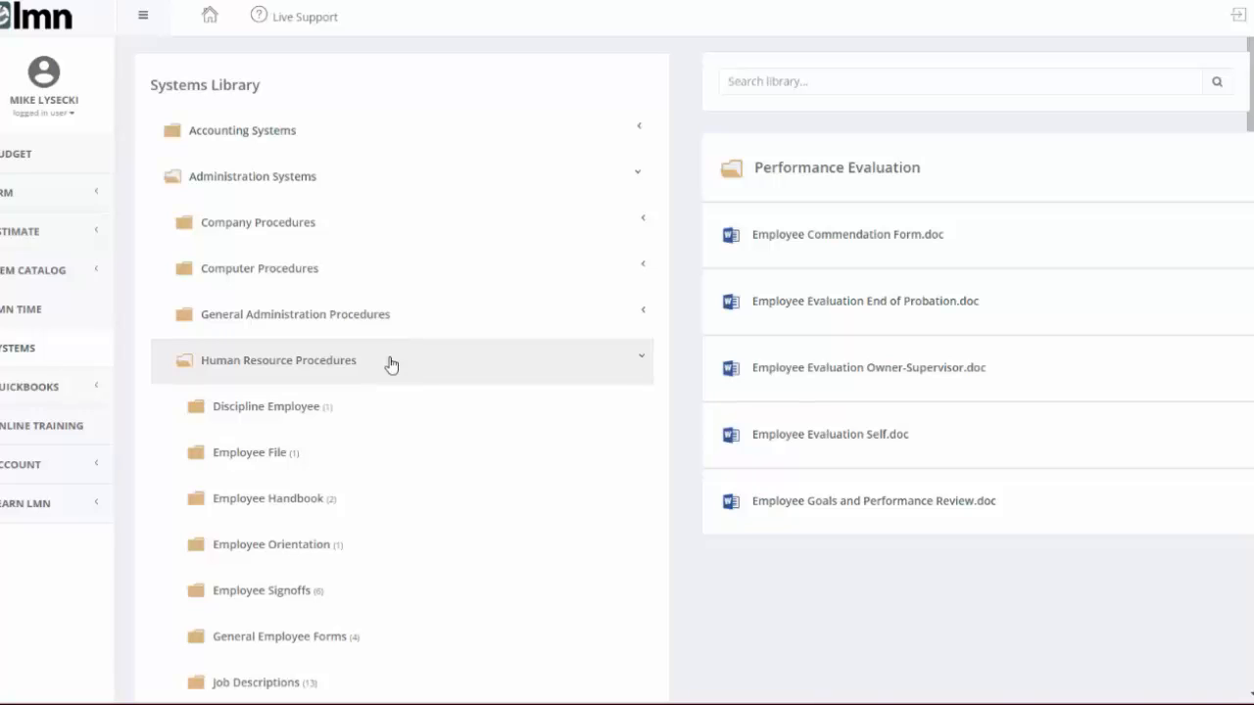
Look through the Human Resource Procedures folders in the Systems Library and open the Recruiting and Hiring folder
scroll(338, 359, down, 2)
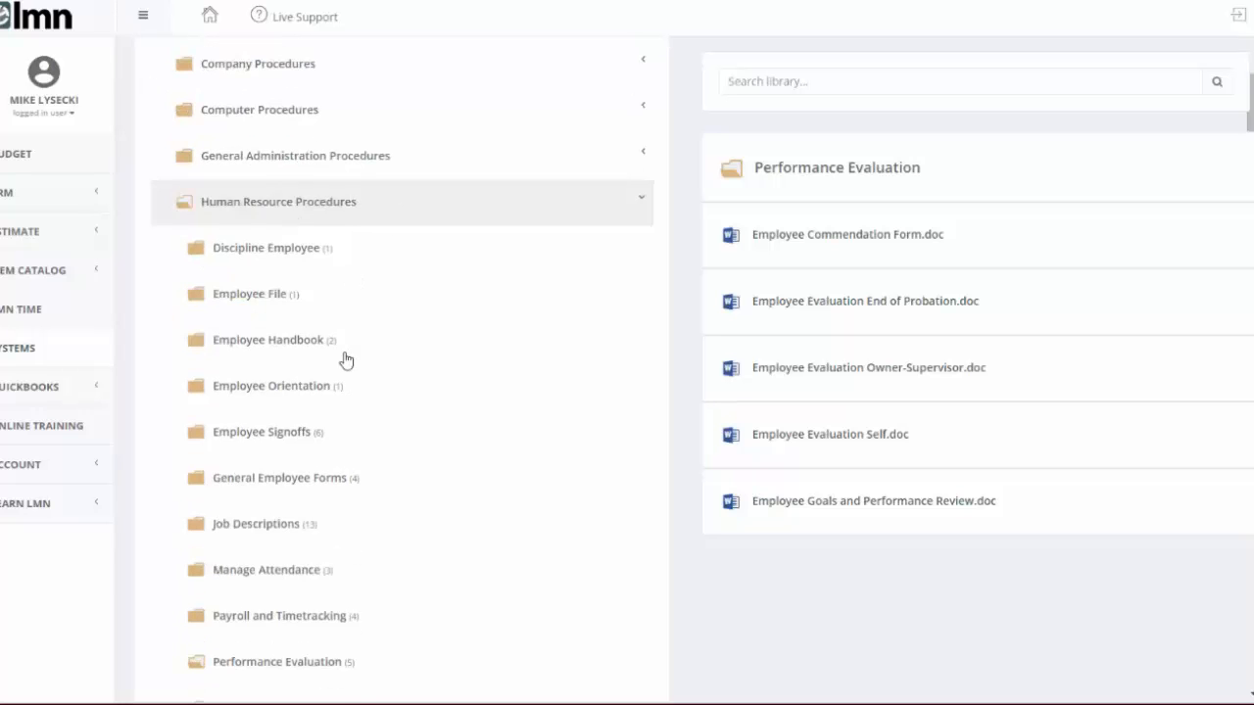
scroll(311, 243, down, 1)
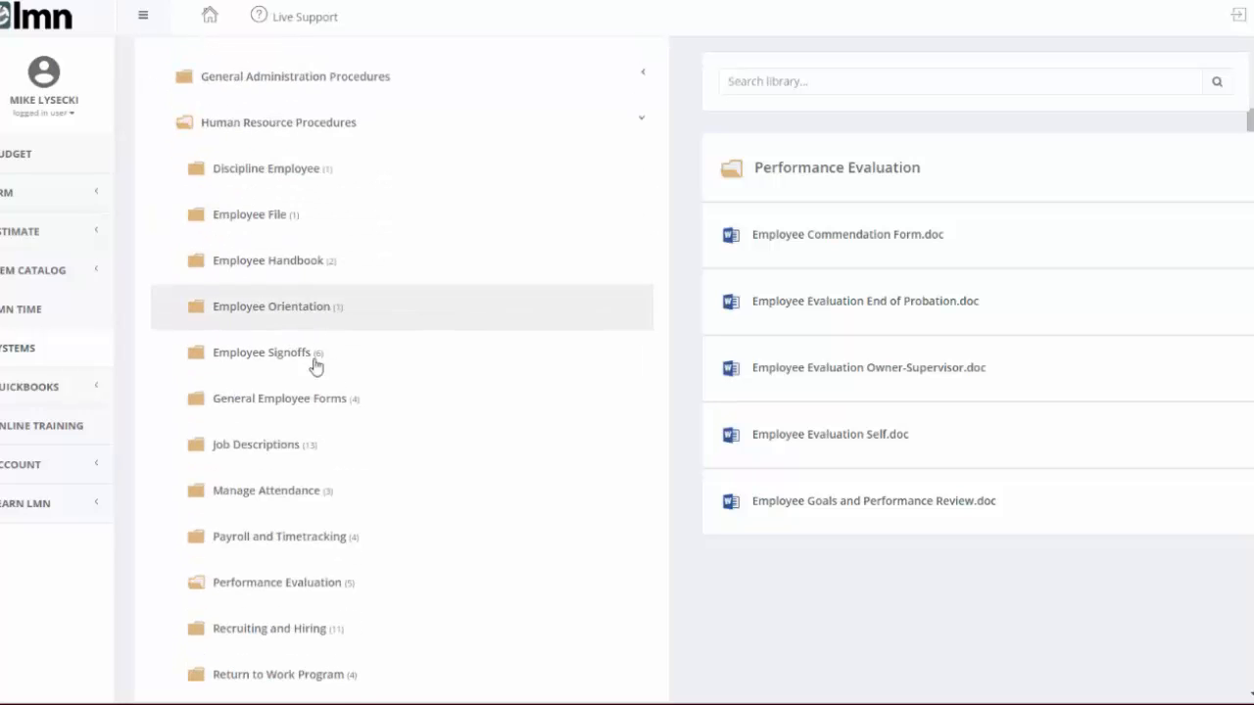
scroll(304, 445, down, 1)
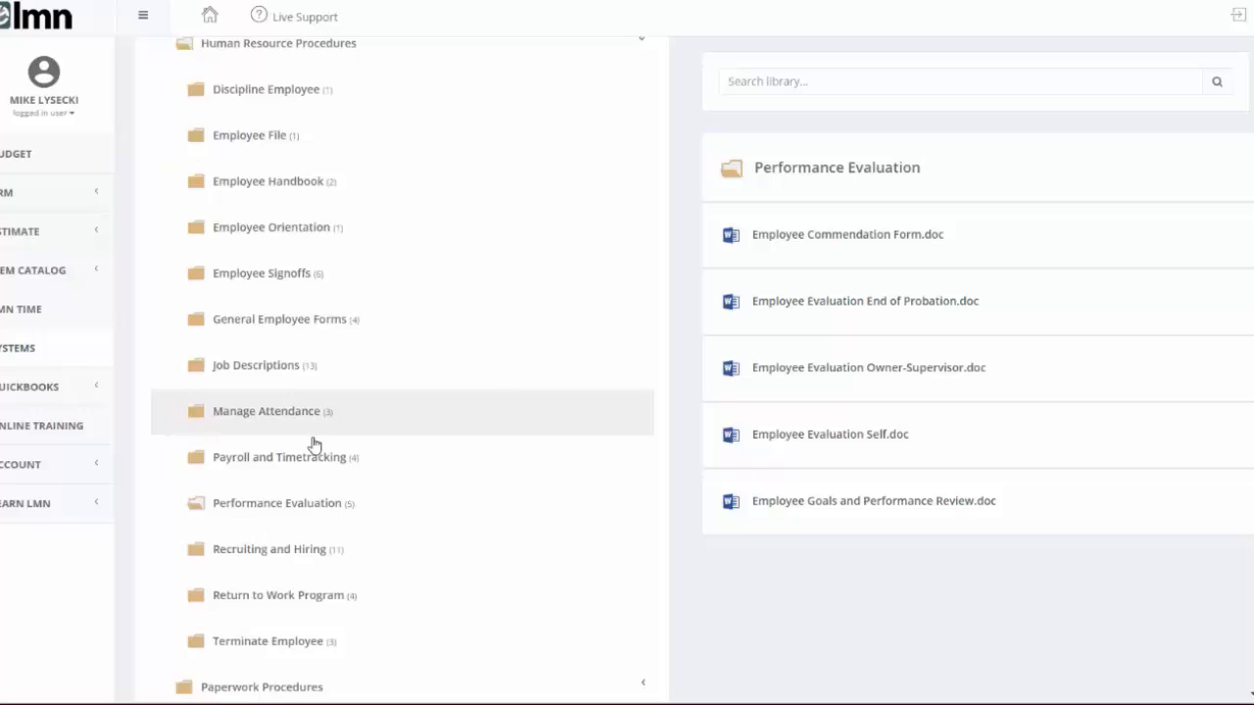
click(278, 552)
scroll(923, 352, down, 1)
Browse the Design Build Sales Procedures under Design Build Systems, viewing the Design Build Sales Management, First Sales Meeting and Master Plan Meeting files
click(264, 337)
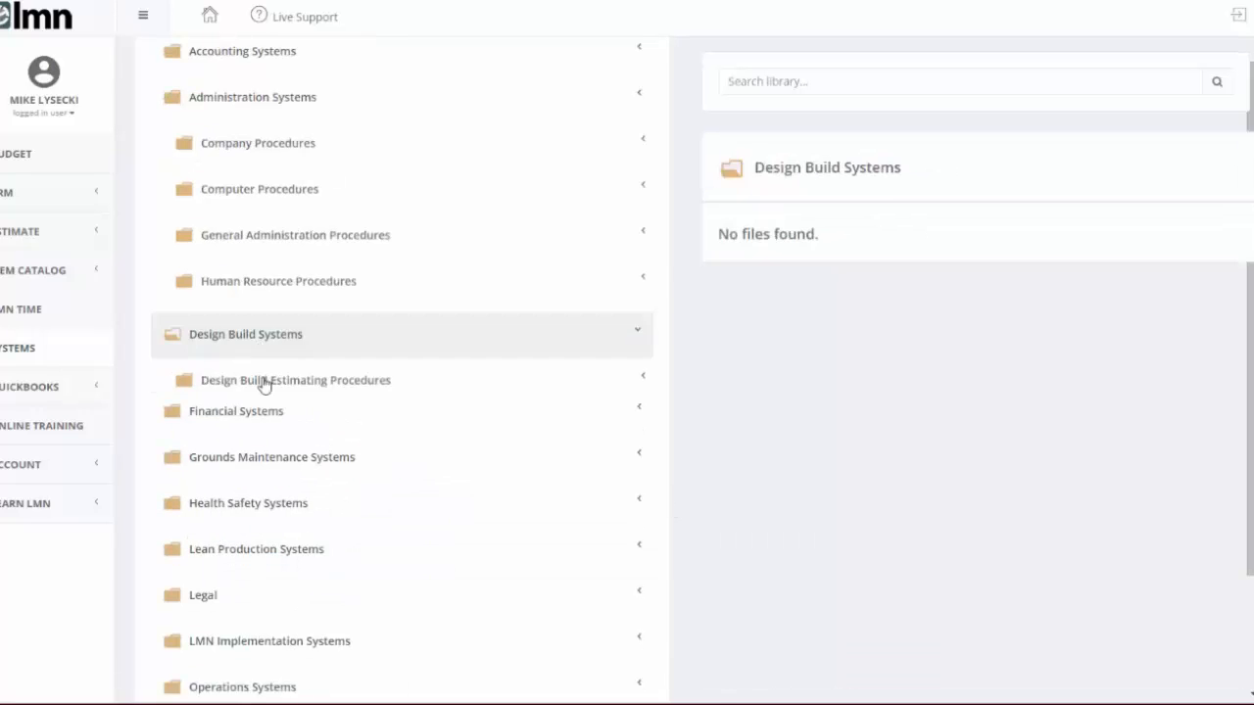
click(300, 241)
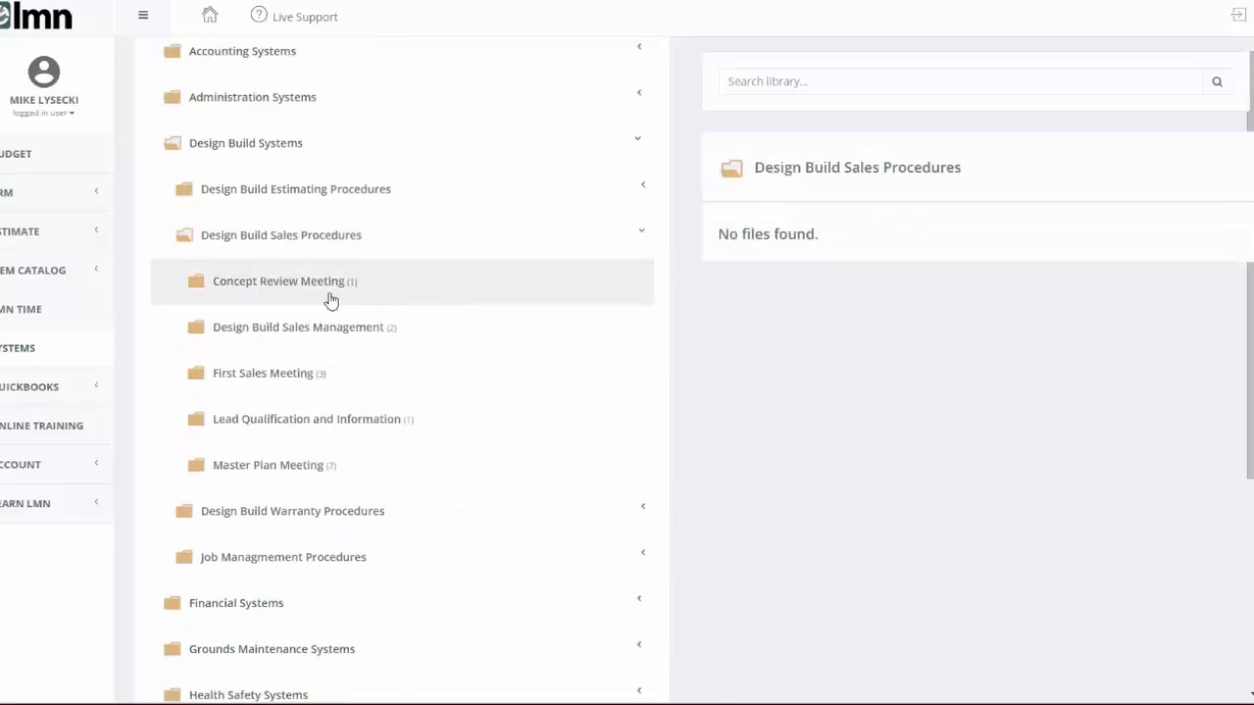
click(319, 334)
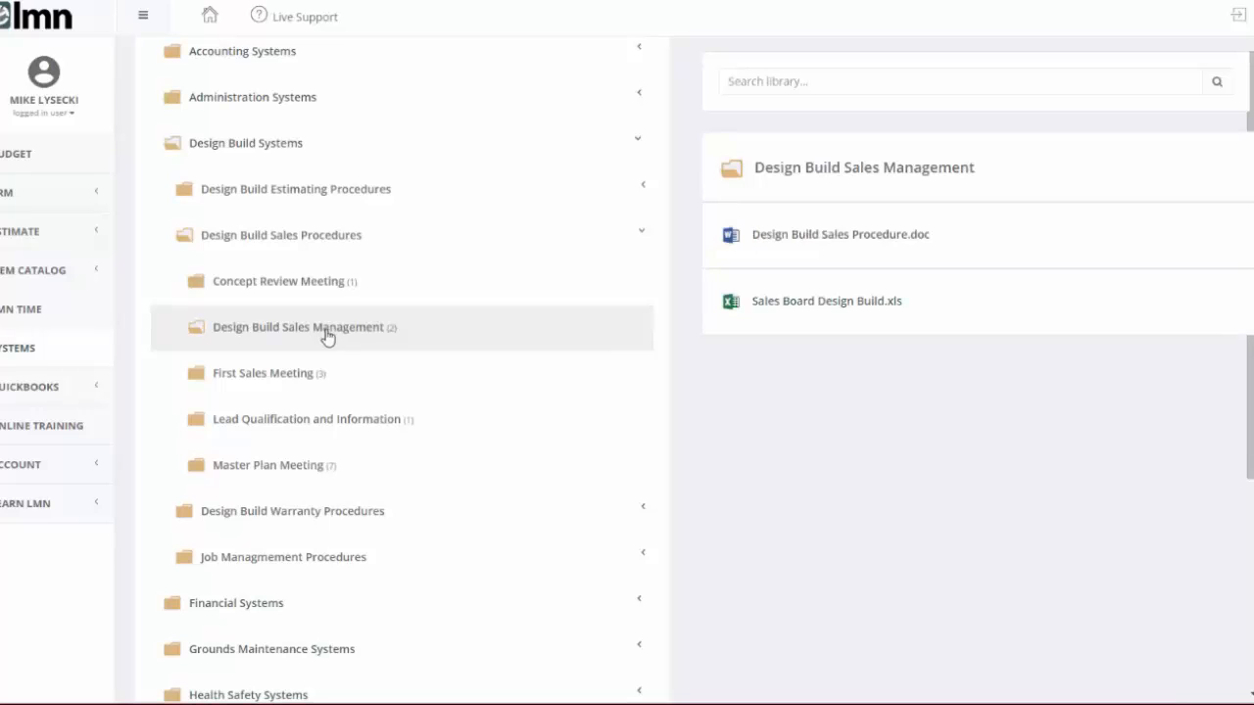
click(281, 434)
click(282, 380)
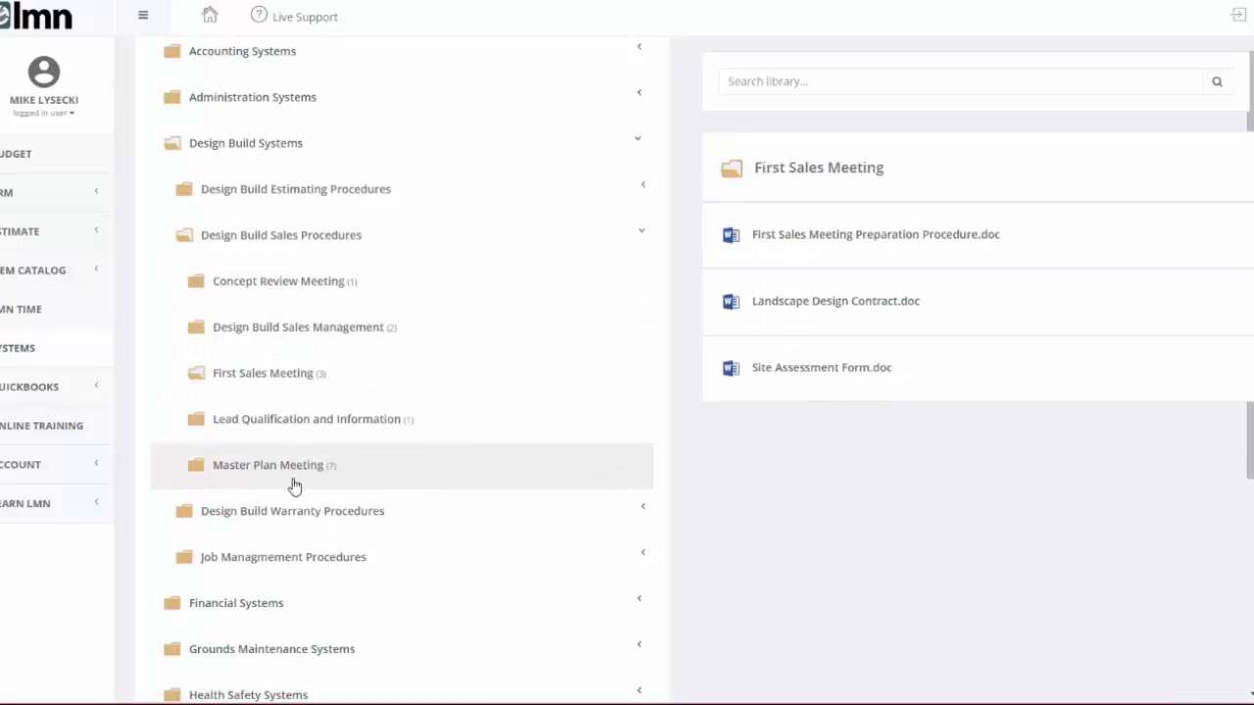
click(290, 470)
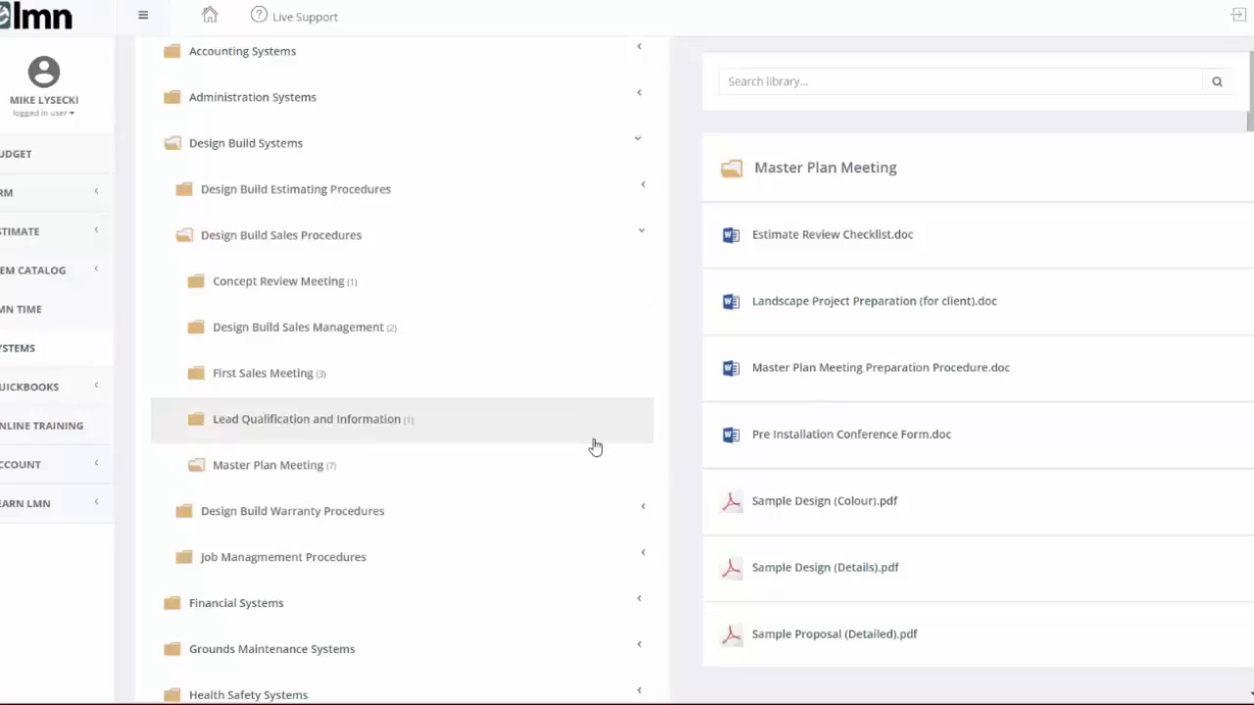
scroll(456, 446, up, 2)
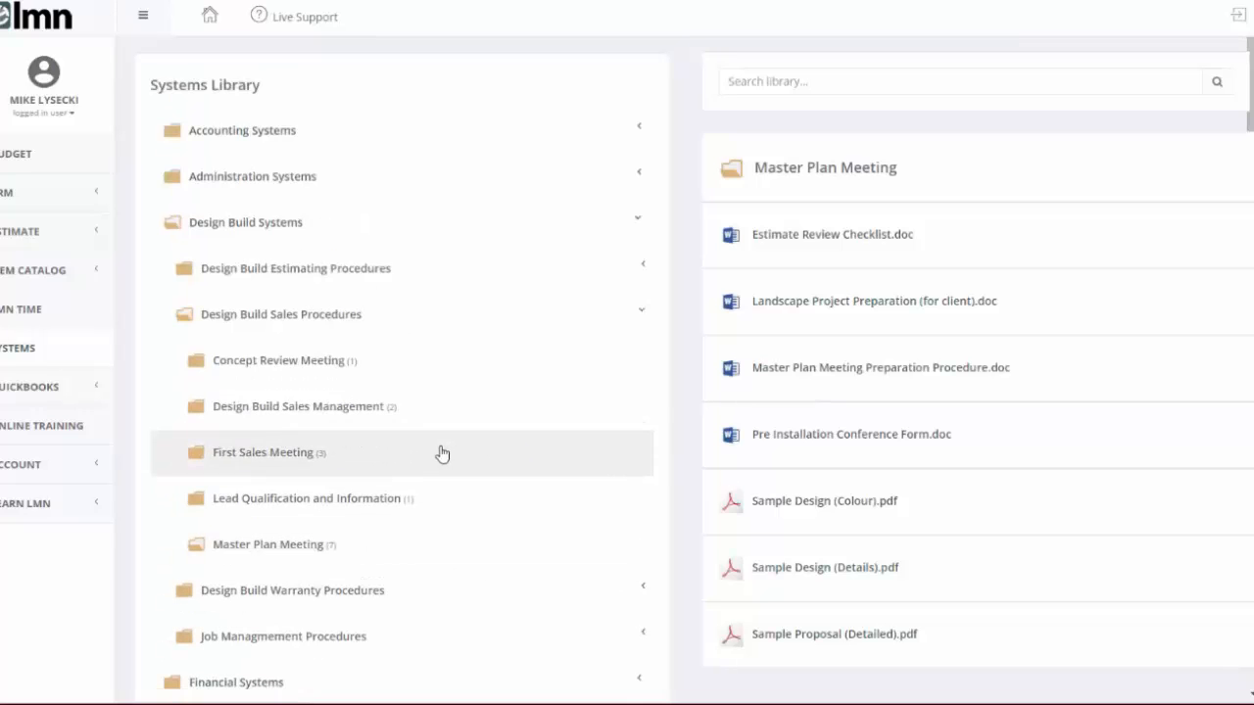